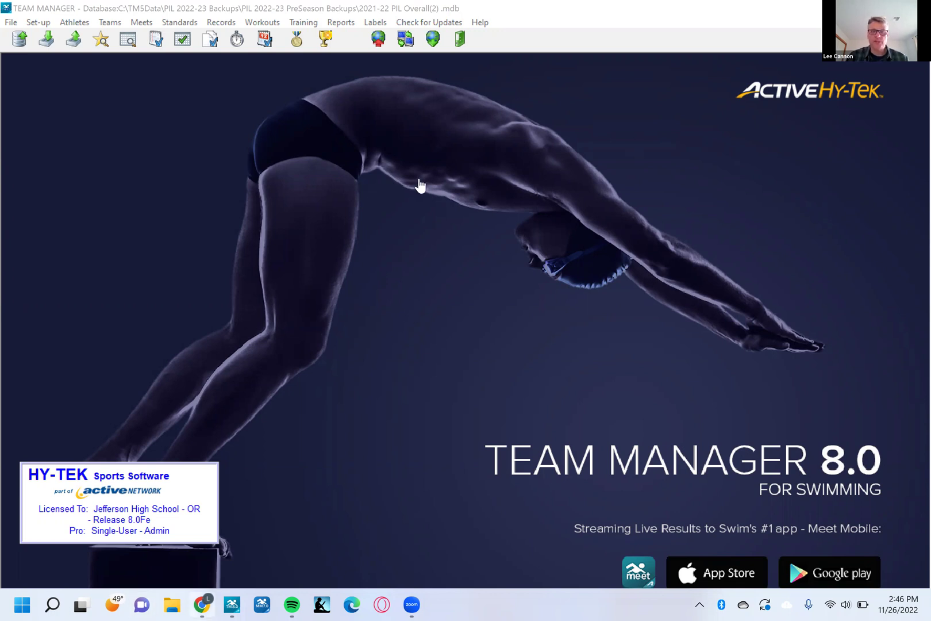
# Switch to Gmail in the browser, open the "Sample Event Entry" email with its two attachments, and reduce the browser to a smaller window.
pyautogui.hotkey('alt', 'Tab')
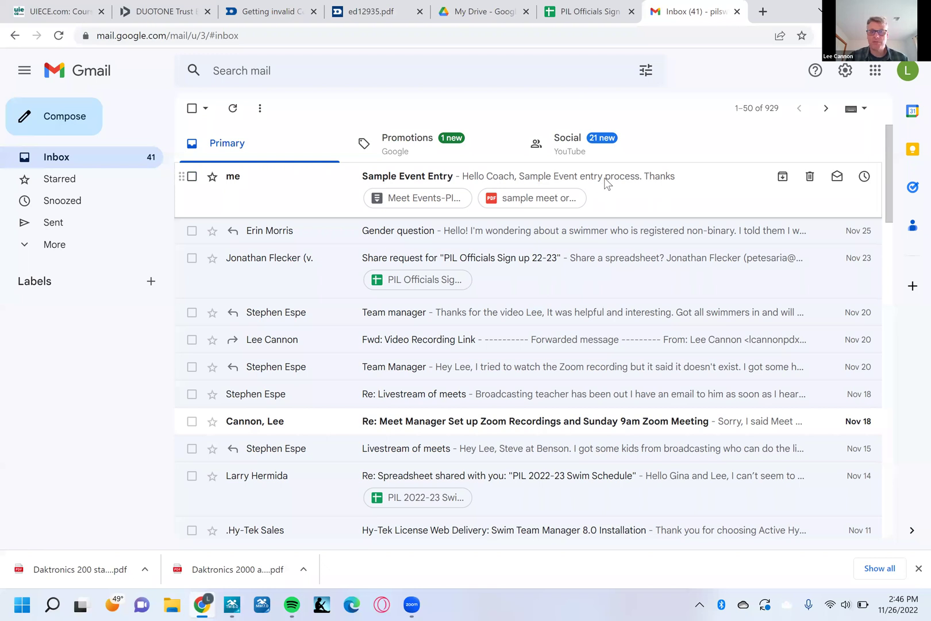
pyautogui.click(411, 190)
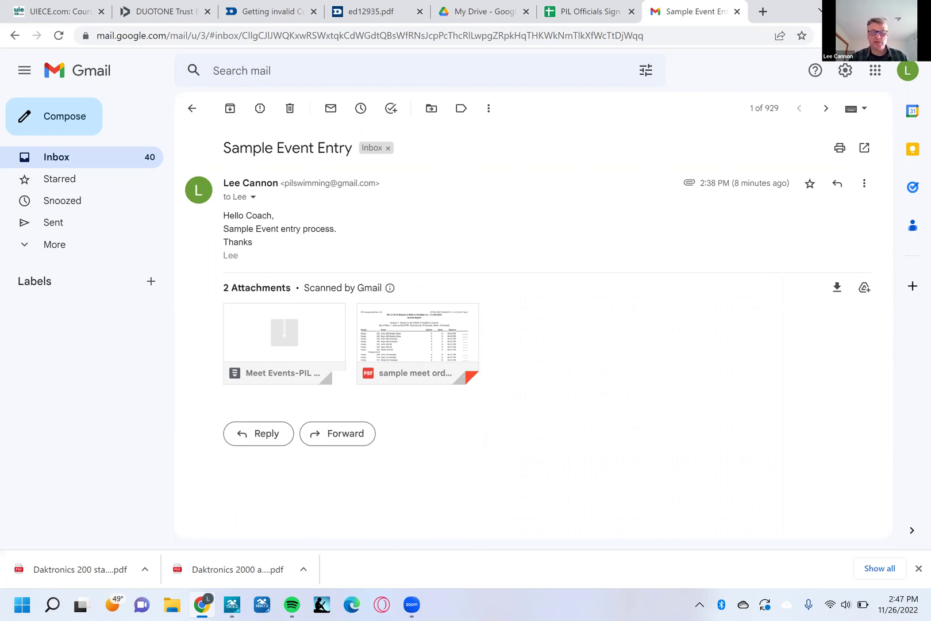
pyautogui.moveTo(306, 381)
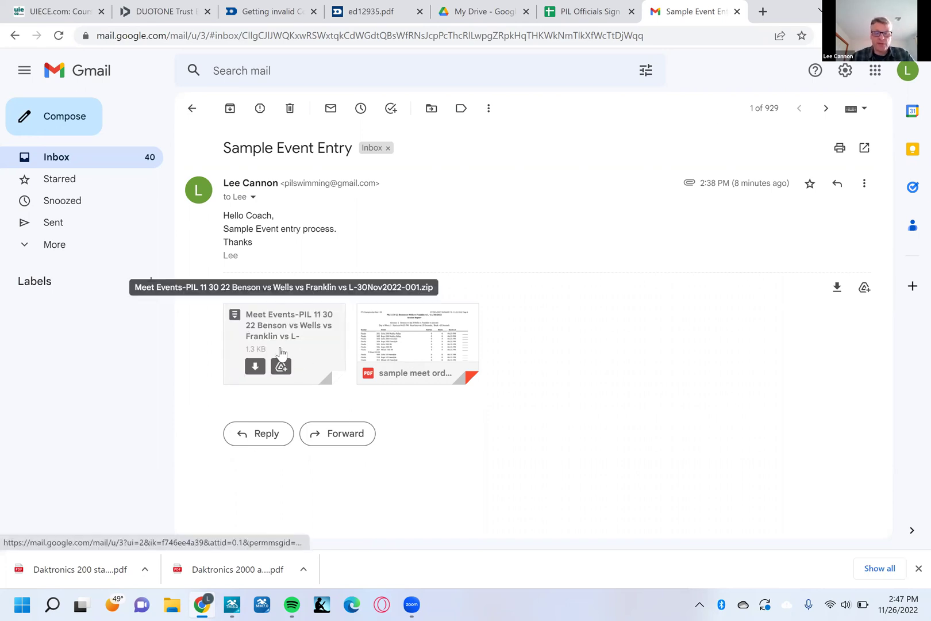
pyautogui.moveTo(397, 353)
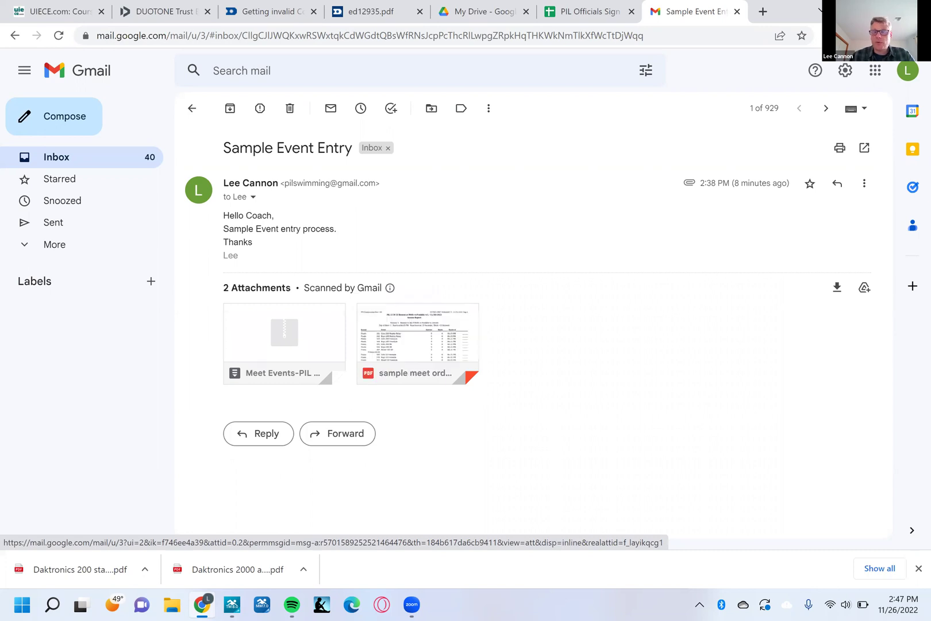
pyautogui.press('super+Down')
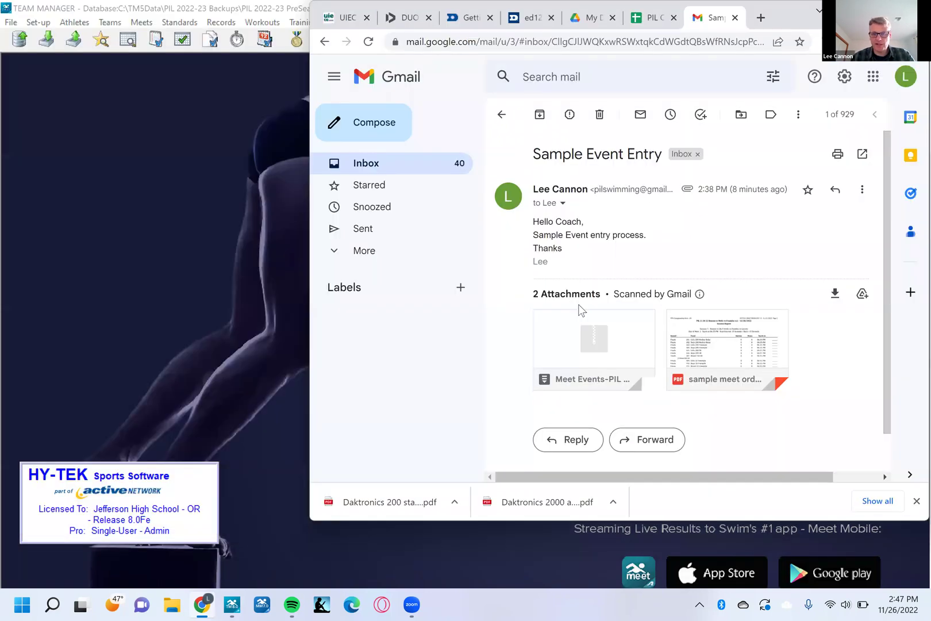
# Open File Explorer beside the email and go to the PIL 2022-23 Backups folder inside TM5Data on Local Disk (C:).
pyautogui.click(172, 605)
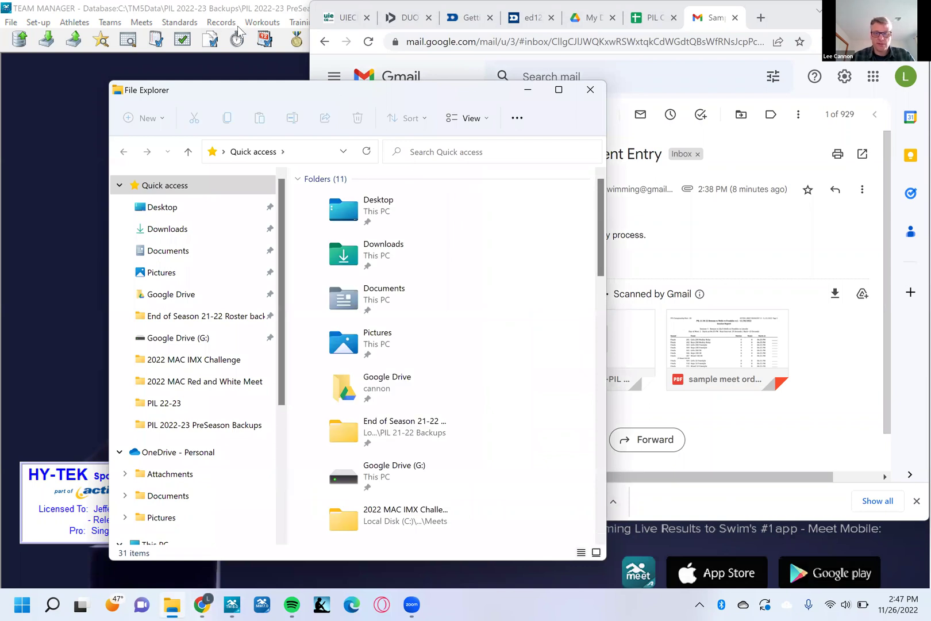
pyautogui.moveTo(177, 89); pyautogui.dragTo(74, 16)
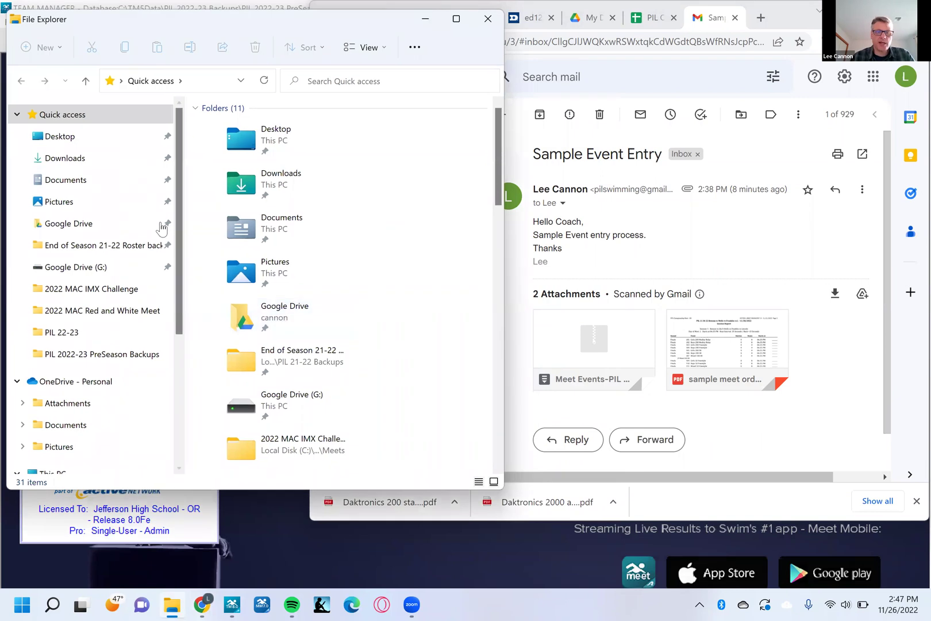
pyautogui.scroll(-3, 162, 229)
pyautogui.scroll(-1, 161, 228)
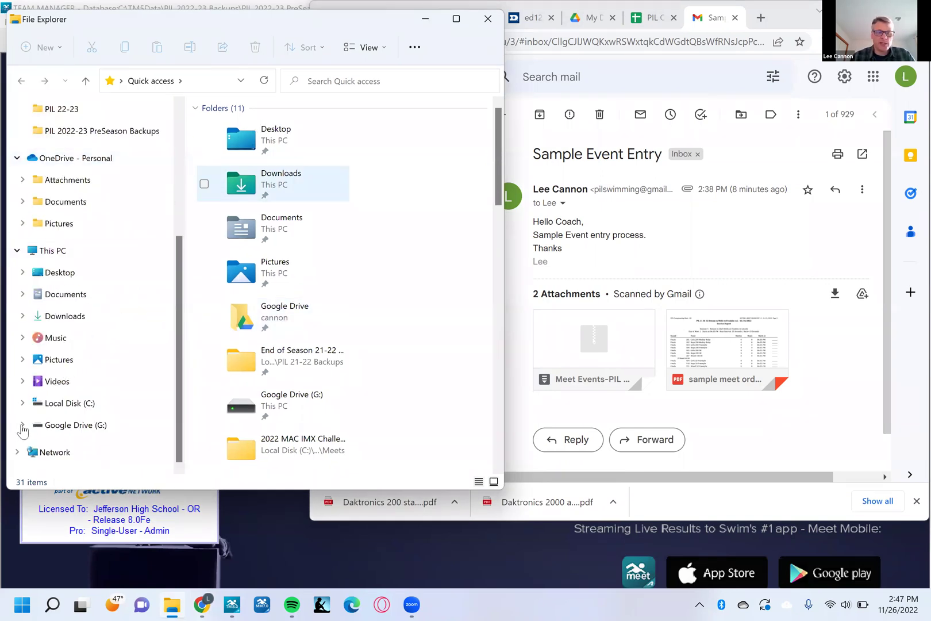
pyautogui.click(21, 403)
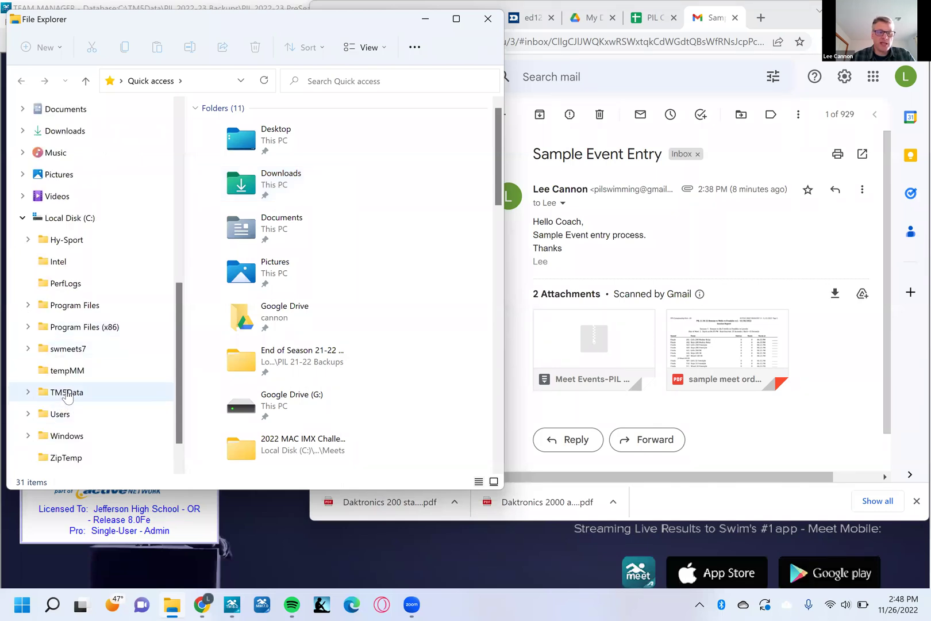
pyautogui.click(28, 392)
pyautogui.scroll(-1, 123, 344)
pyautogui.scroll(1, 122, 340)
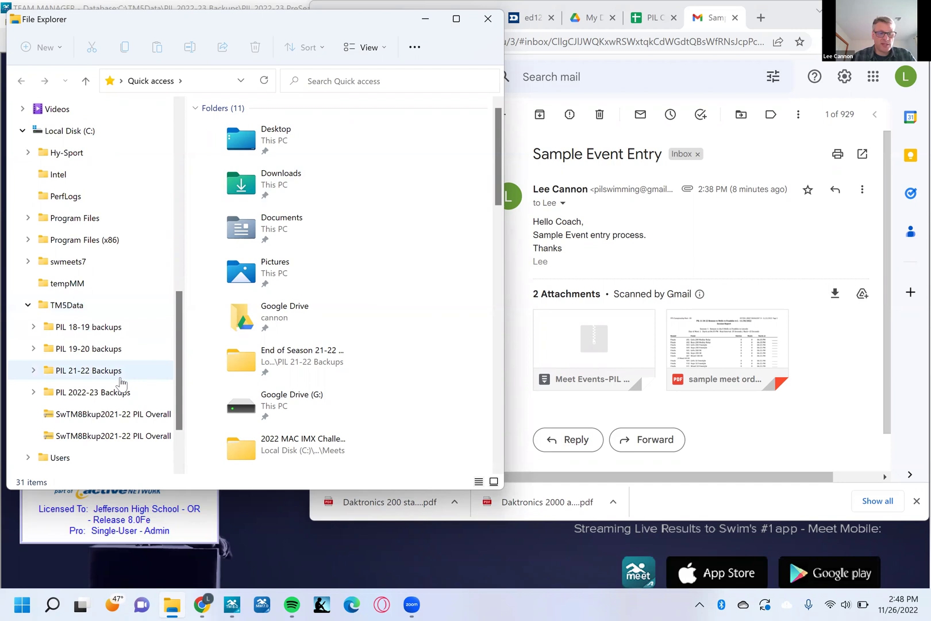
pyautogui.click(34, 393)
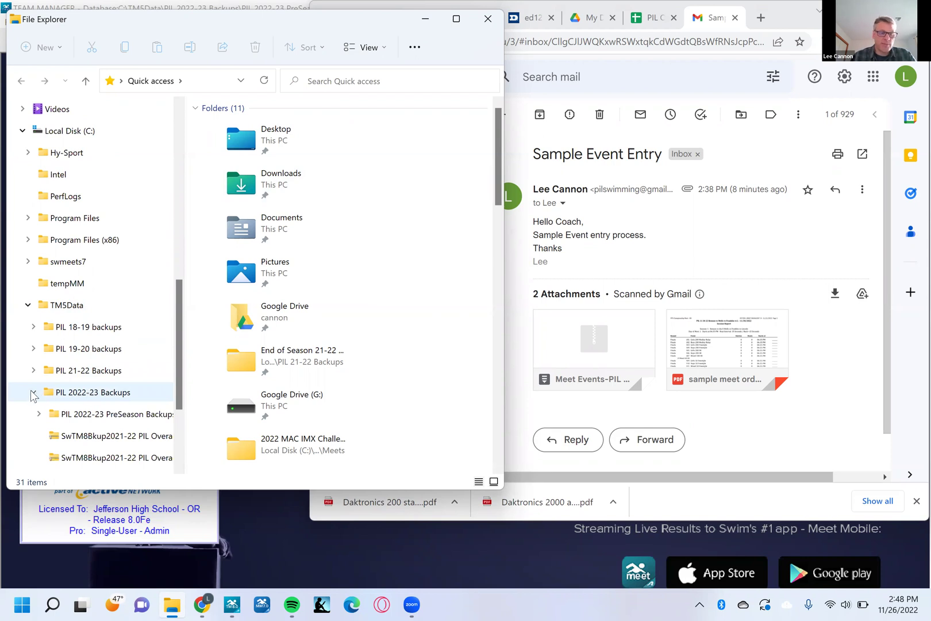
pyautogui.click(88, 393)
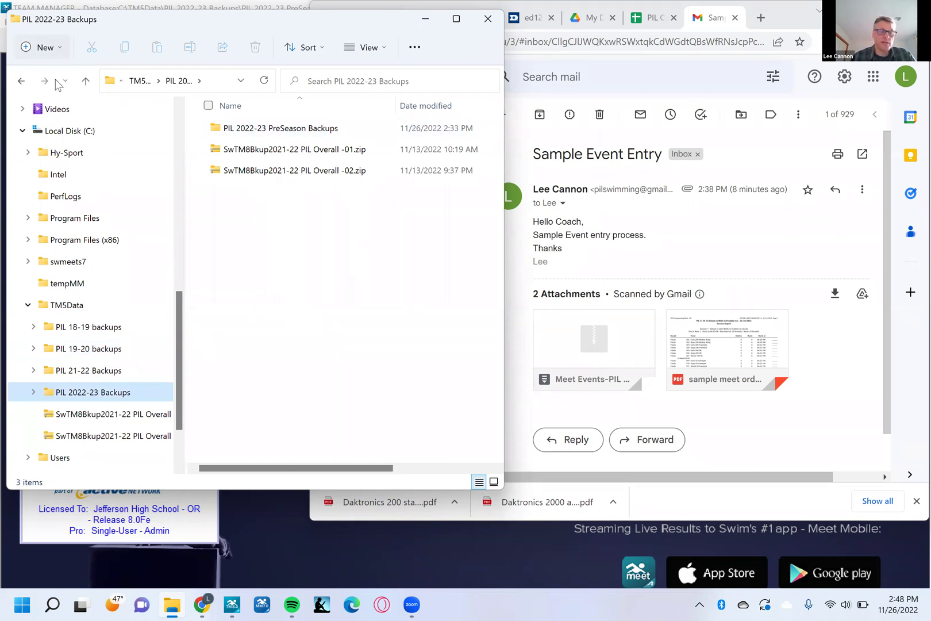
# Create a folder named "11 30 22 double dual Sample" in PIL 2022-23 Backups.
pyautogui.click(41, 47)
pyautogui.click(55, 80)
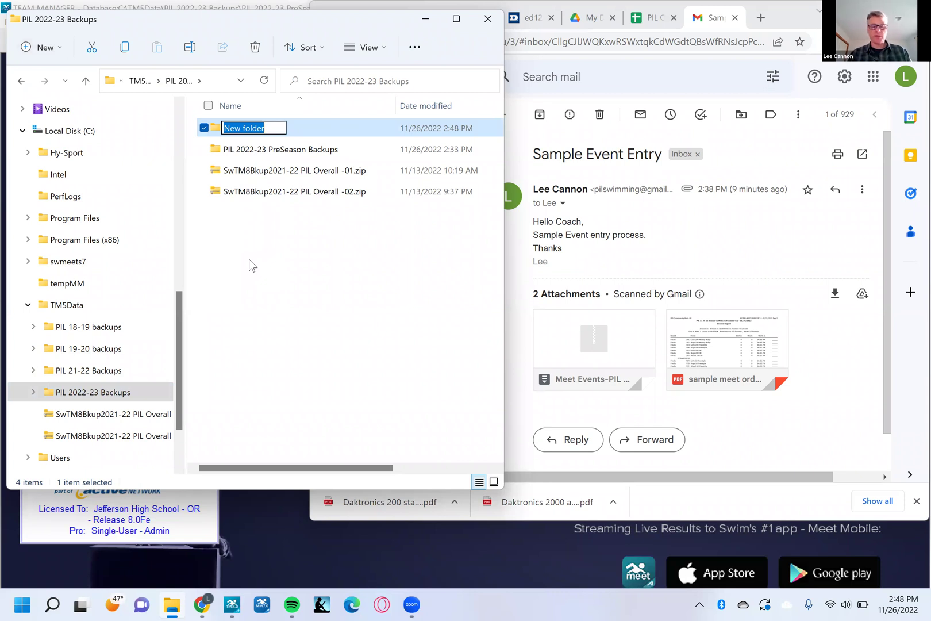
pyautogui.write('11 30 22')
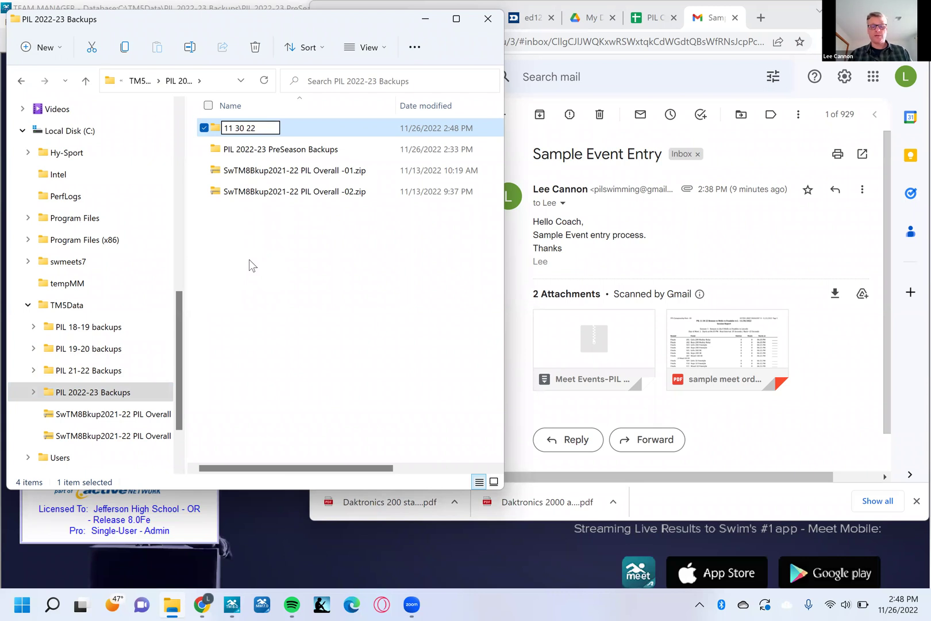
pyautogui.write(' double dual ')
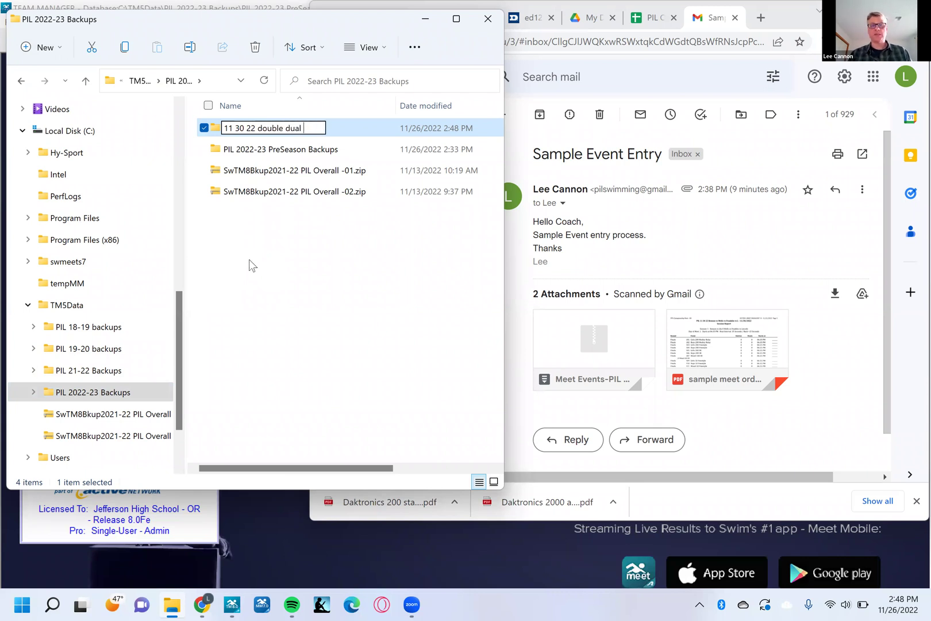
pyautogui.write('Sam')
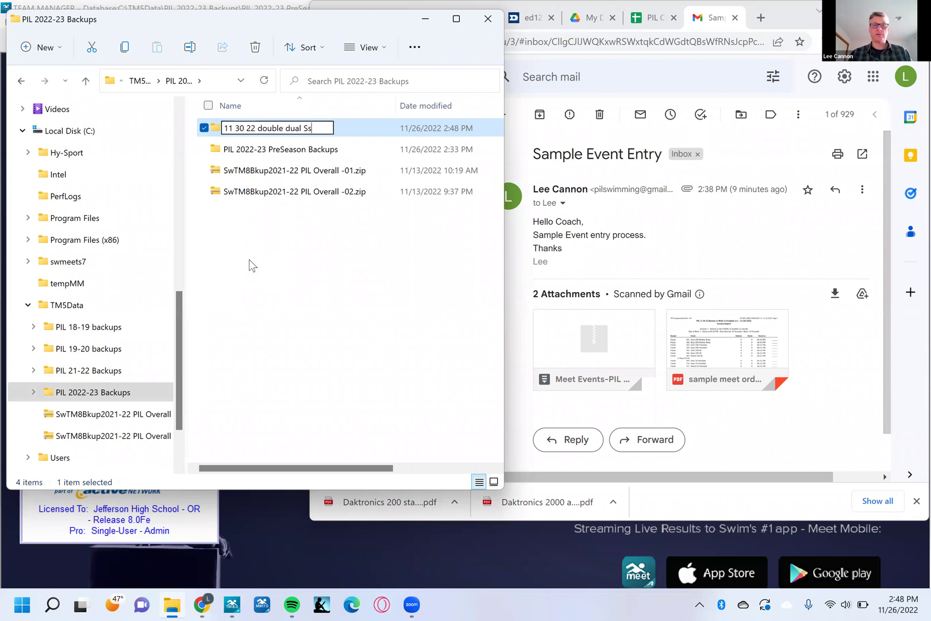
pyautogui.write('ple')
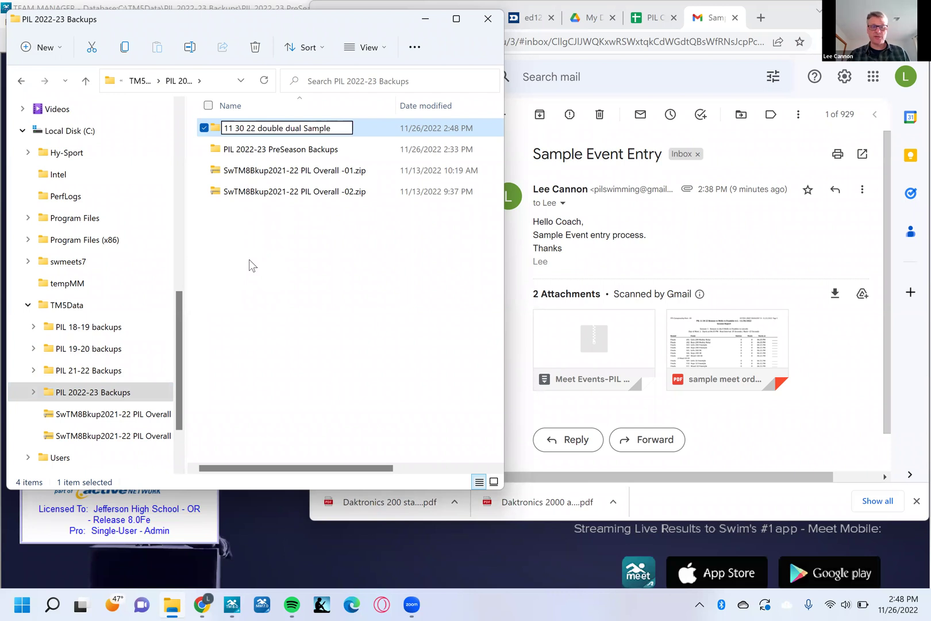
pyautogui.press('Return')
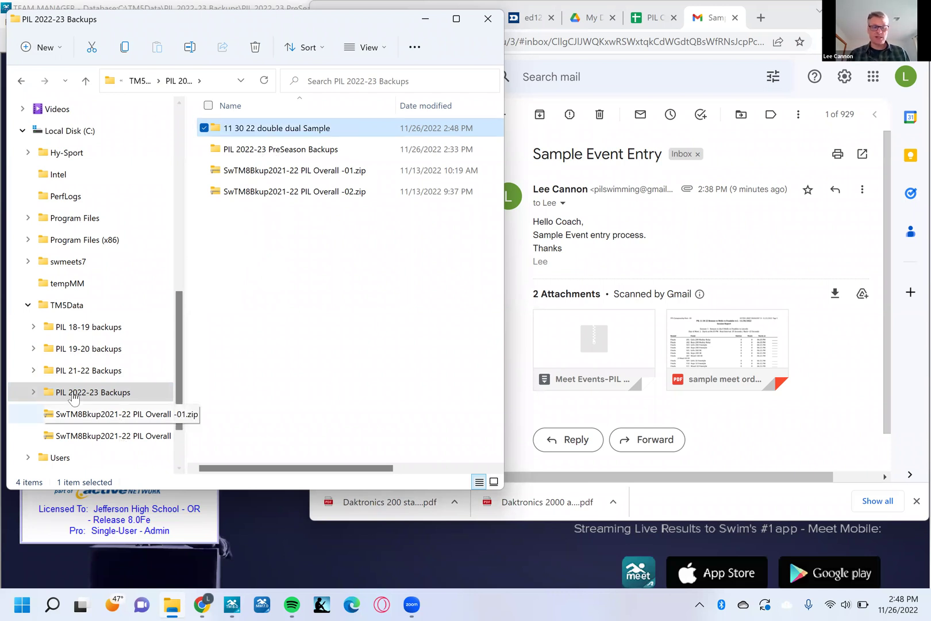
# Open the "11 30 22 double dual Sample" folder and save the email's Meet Events zip and sample meet order PDF attachments into it.
pyautogui.doubleClick(254, 125)
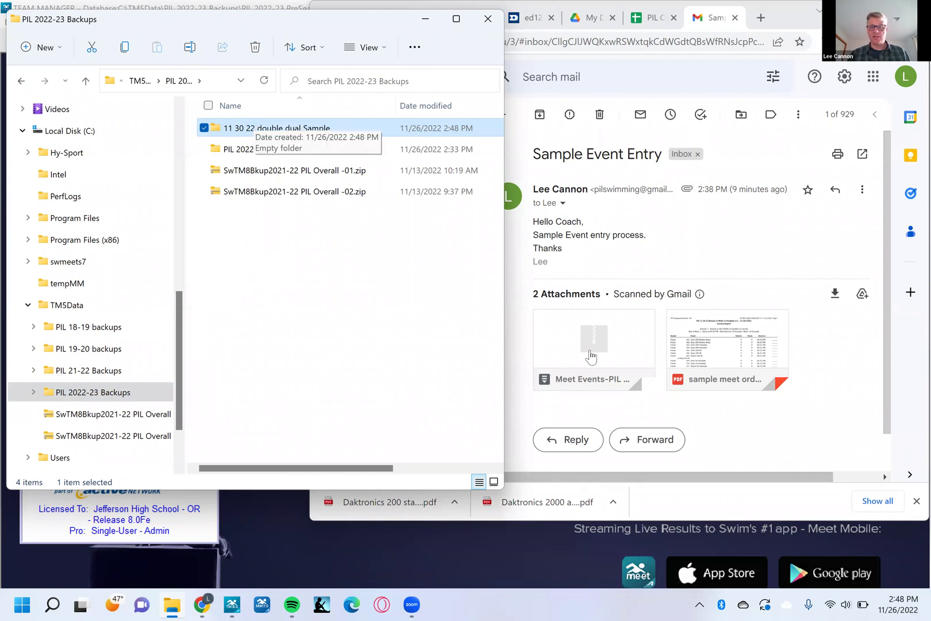
pyautogui.moveTo(607, 338); pyautogui.dragTo(253, 180)
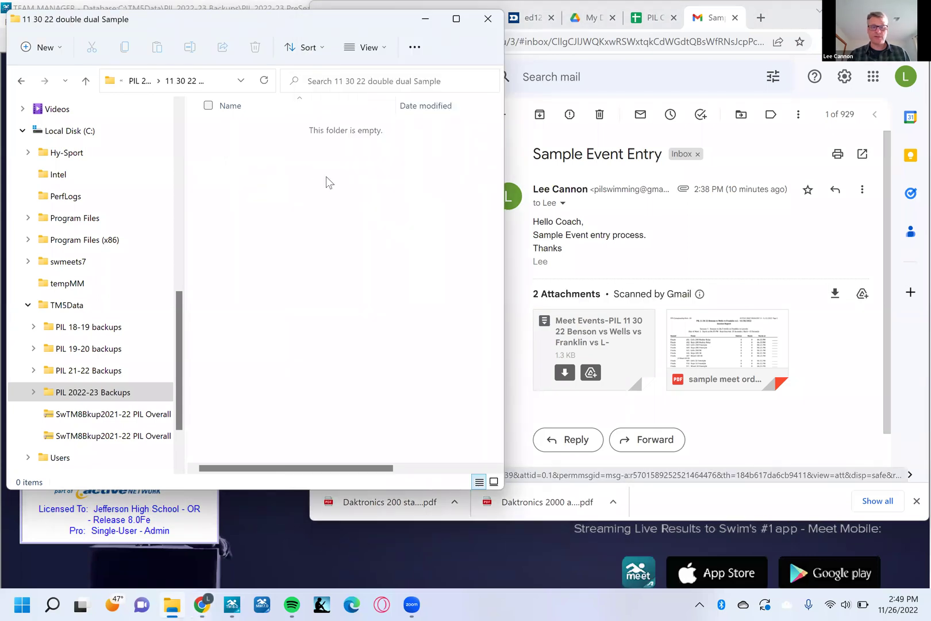
pyautogui.moveTo(721, 346); pyautogui.dragTo(224, 176)
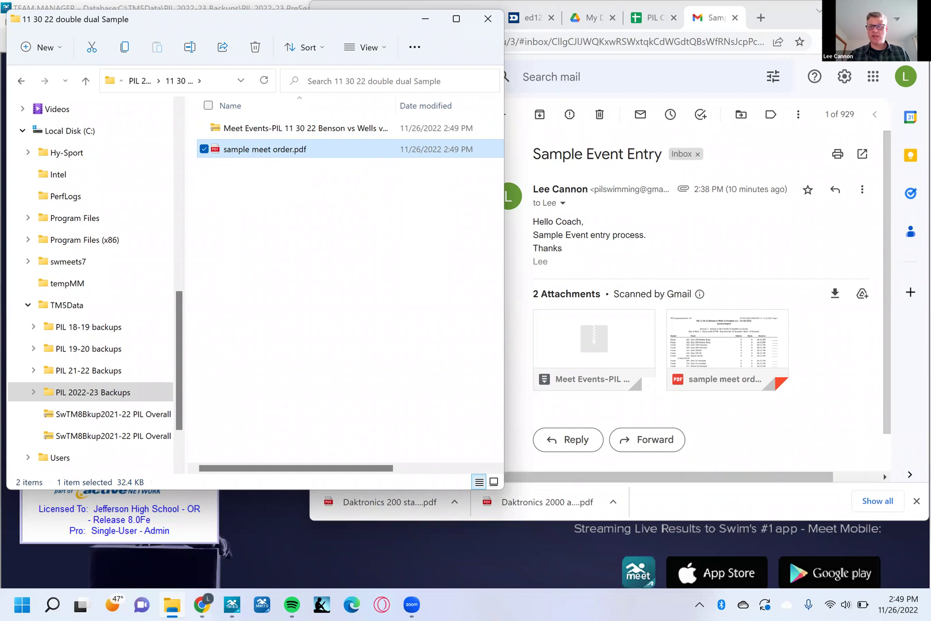
# Clear away the browser window, return to Team Manager and start a Meet Events import.
pyautogui.click(793, 14)
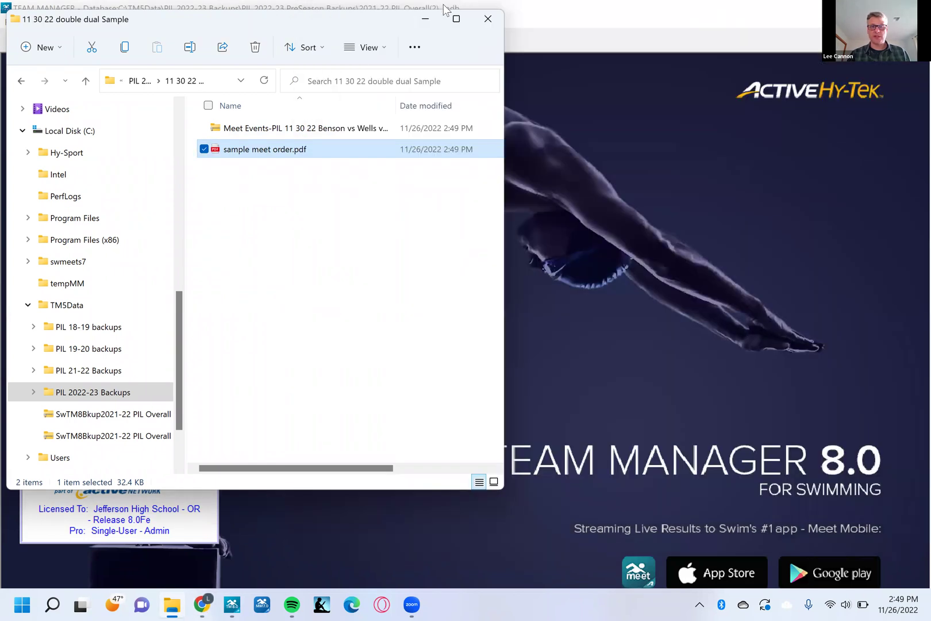
pyautogui.moveTo(456, 23)
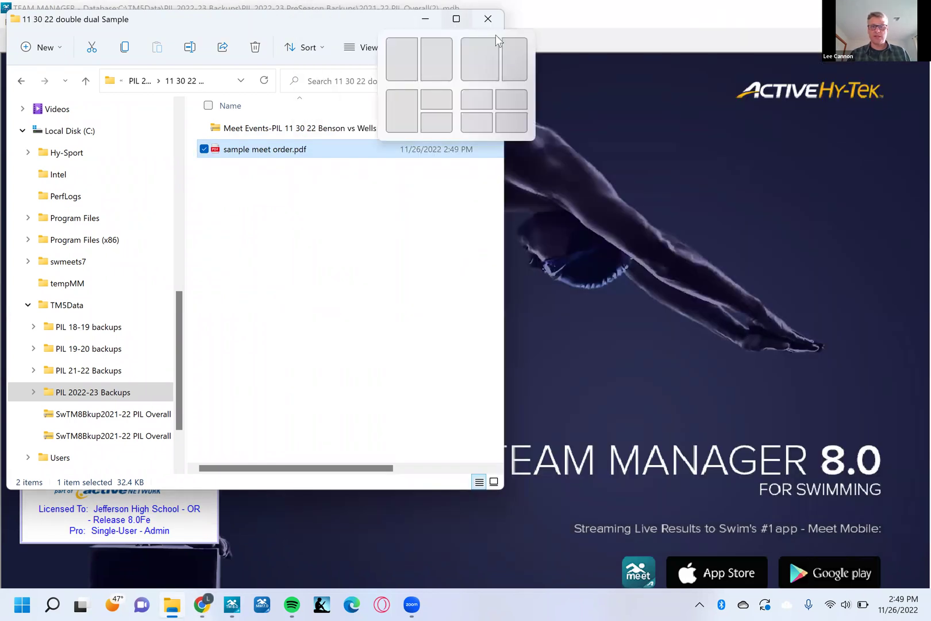
pyautogui.click(609, 16)
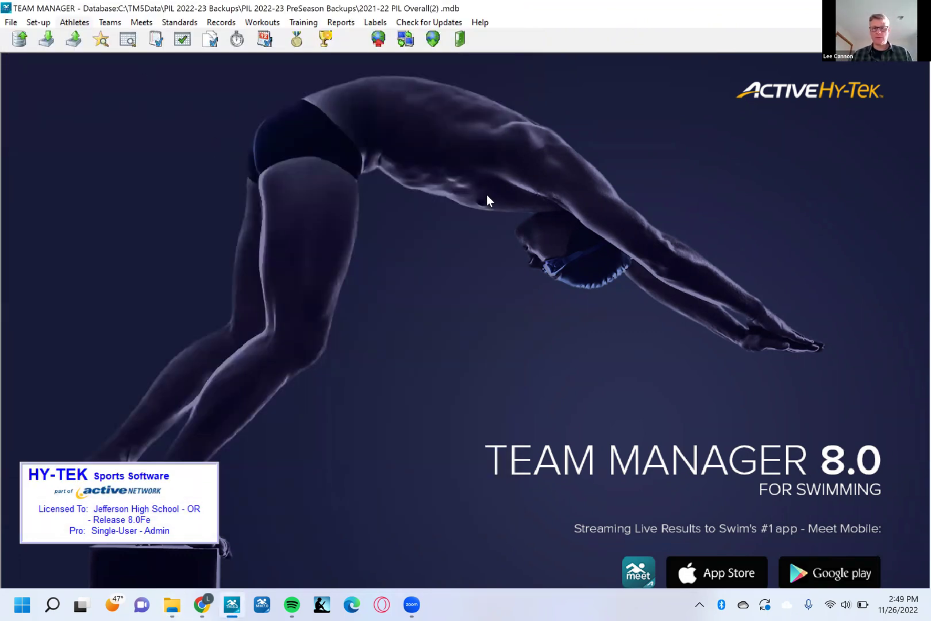
pyautogui.click(12, 23)
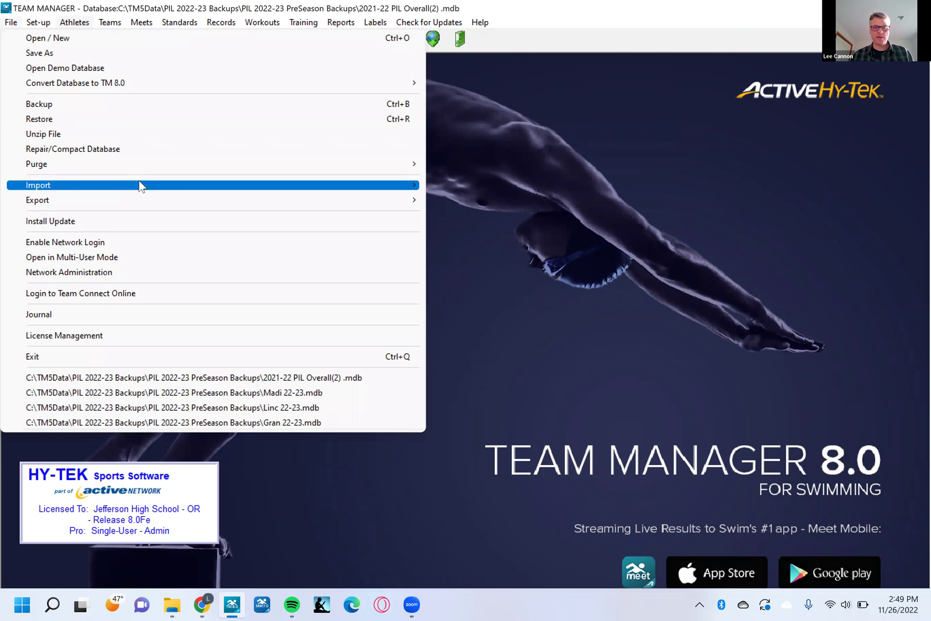
pyautogui.moveTo(138, 181)
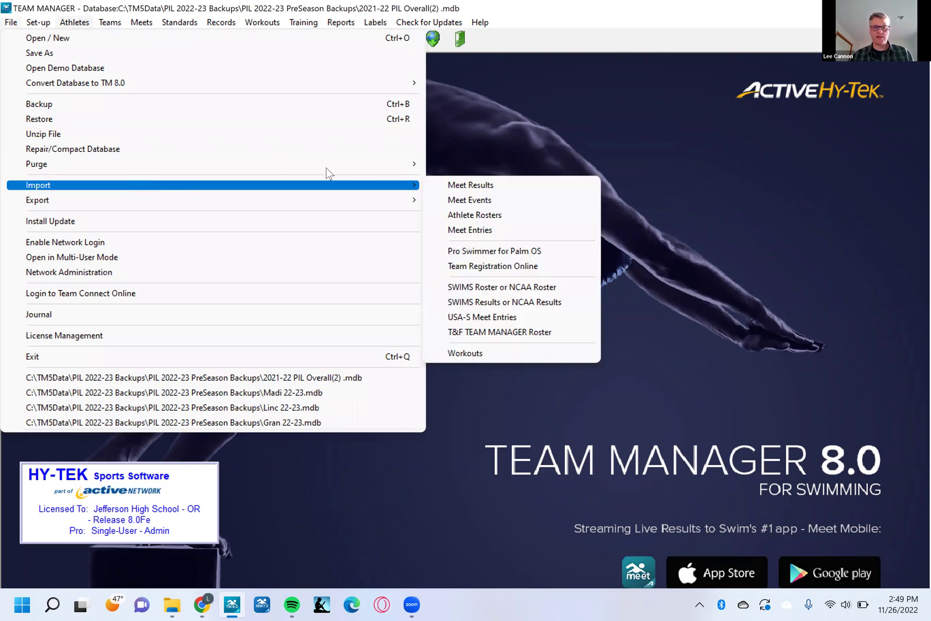
pyautogui.click(488, 199)
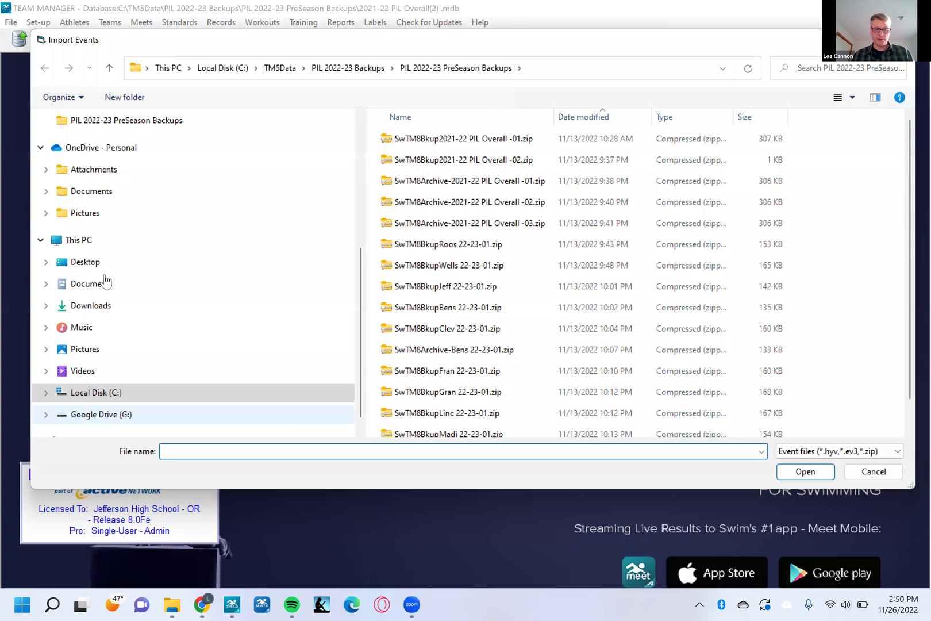
# Browse for the import file in TM5Data > PIL 2022-23 Backups > 11 30 22 double dual Sample on Local Disk (C:).
pyautogui.click(46, 392)
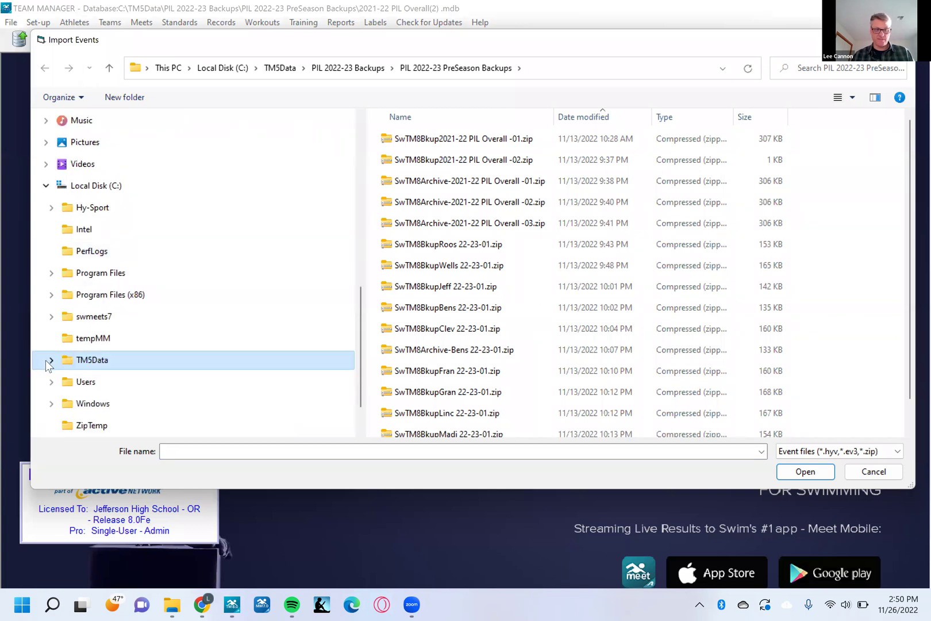
pyautogui.click(52, 360)
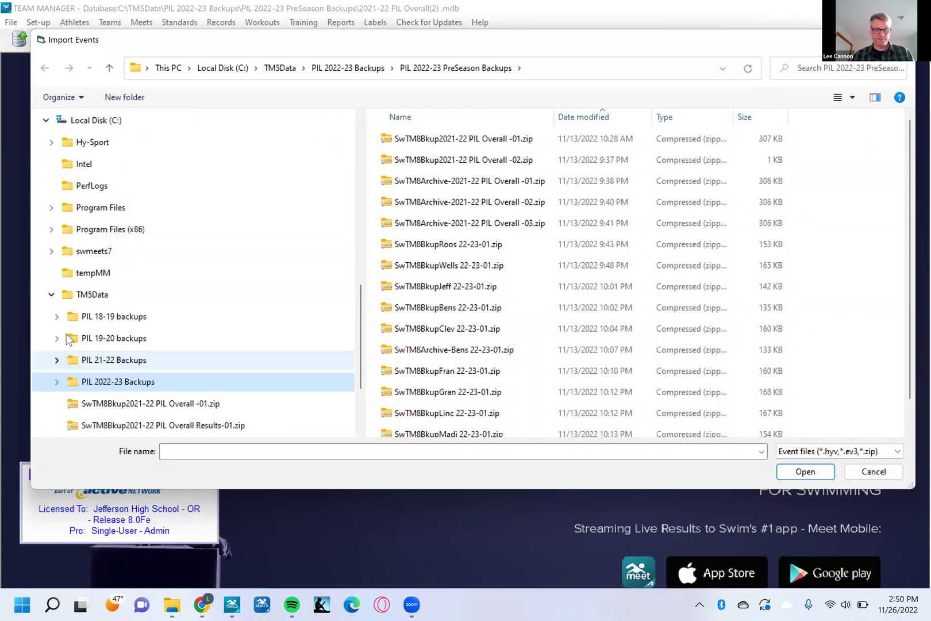
pyautogui.click(56, 381)
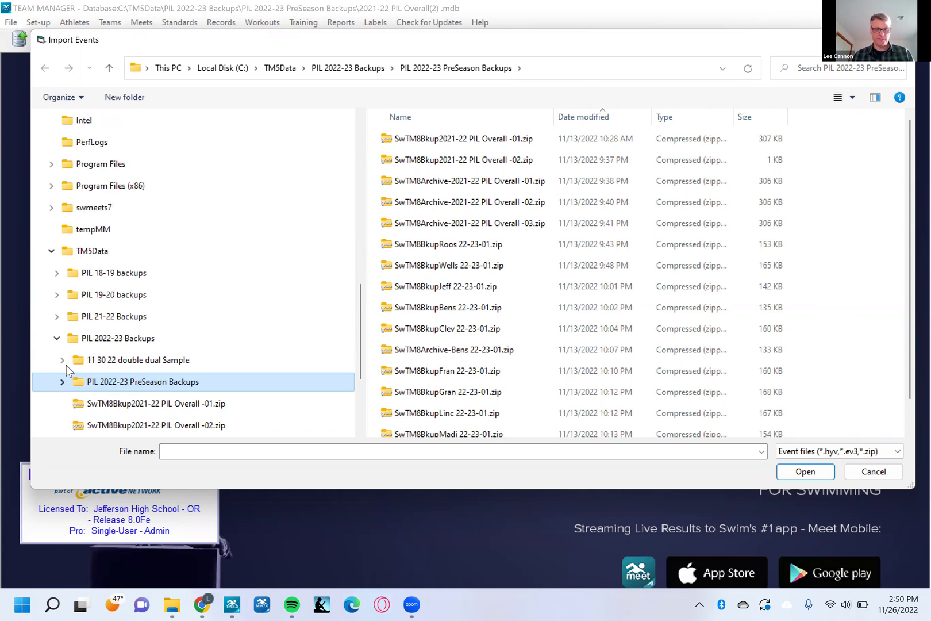
pyautogui.click(122, 362)
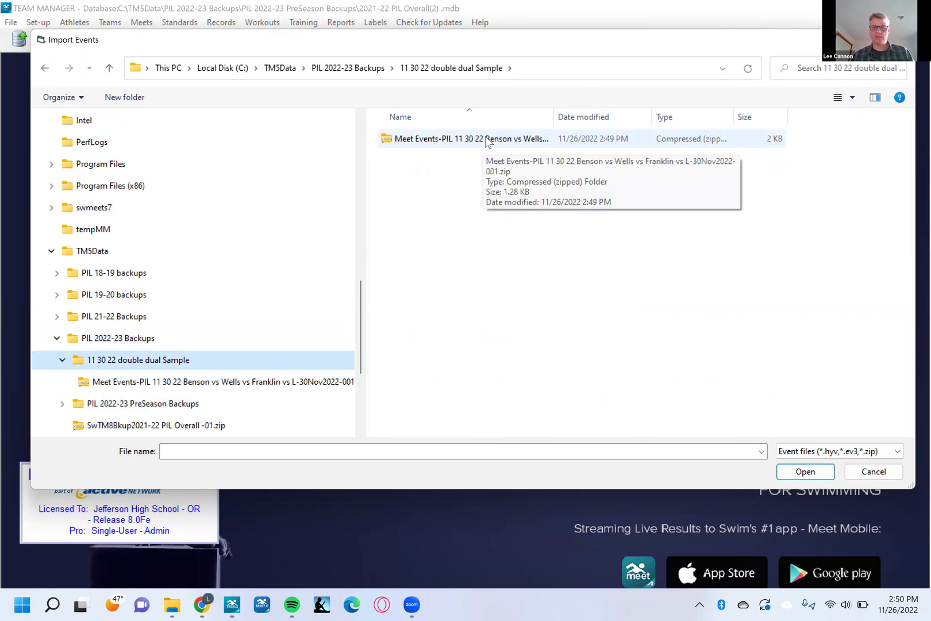
# Unzip the "Meet Events-PIL 11 30 22 Benson vs Wells vs Franklin vs L-30Nov2022-001" zip and import the events from its EV3 file.
pyautogui.doubleClick(486, 140)
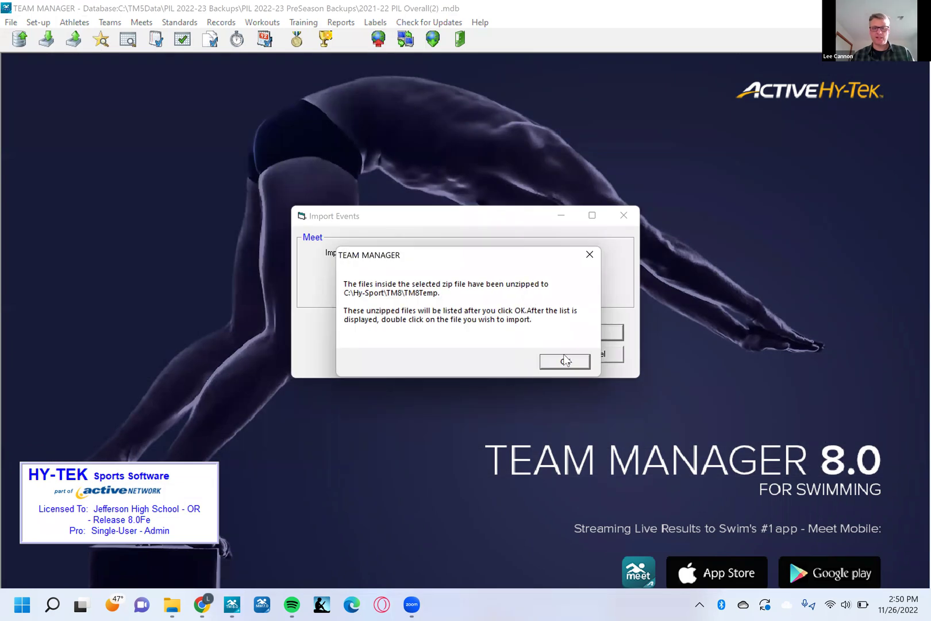
pyautogui.click(563, 360)
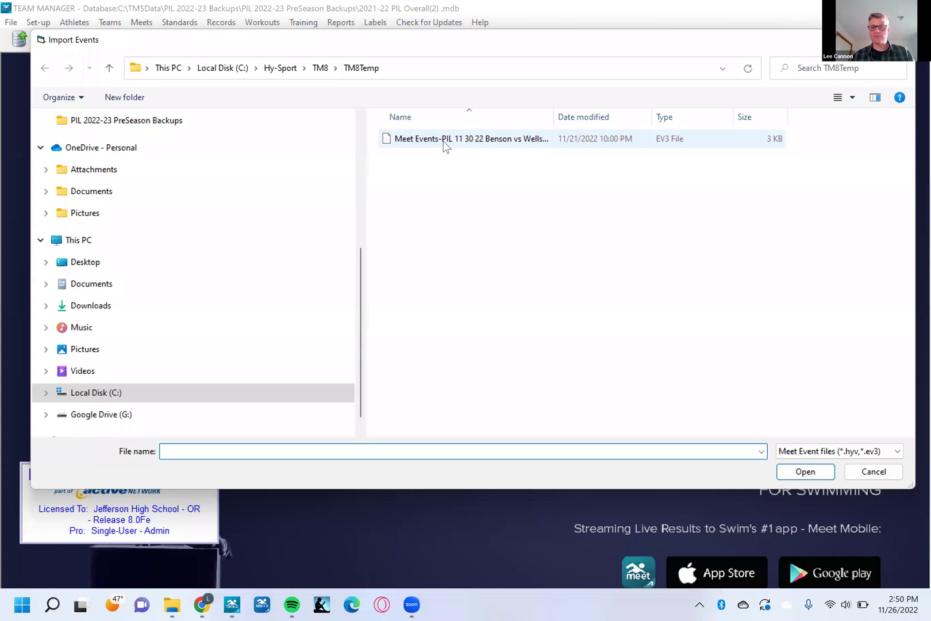
pyautogui.doubleClick(444, 139)
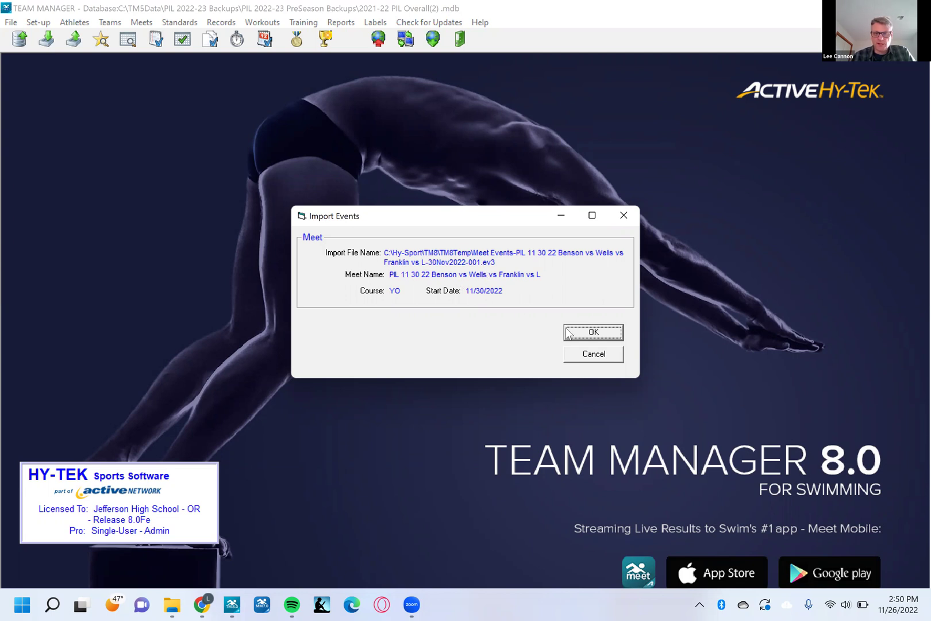
pyautogui.click(583, 332)
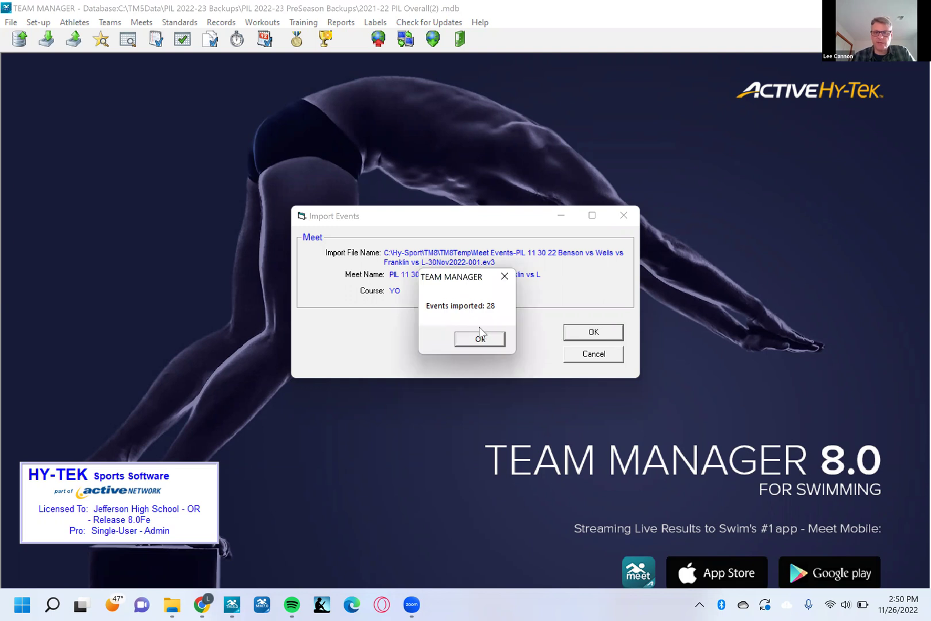
# Finish the events import and check the imported meet's description and entry fees in its Meet Setup.
pyautogui.click(475, 343)
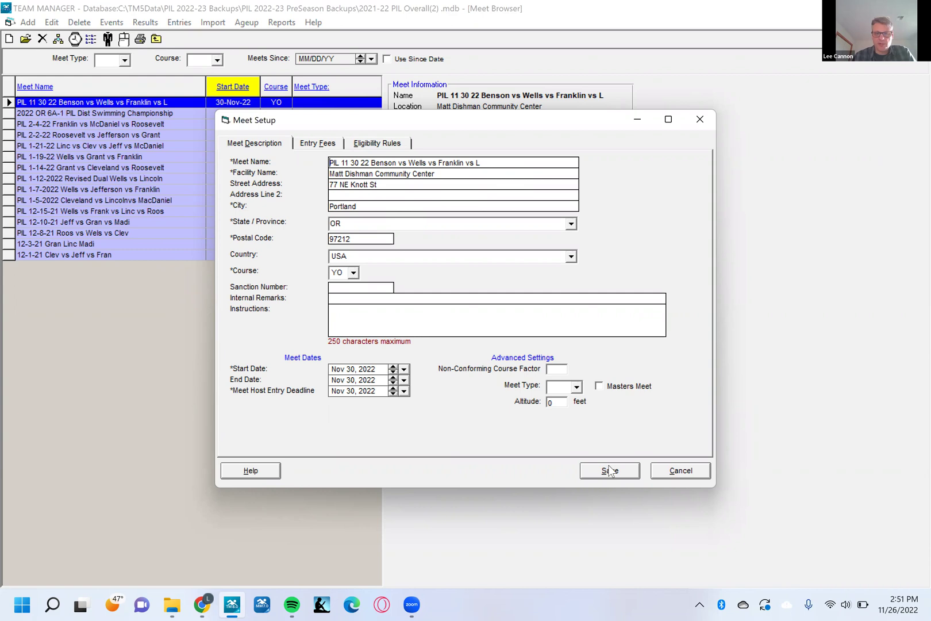
pyautogui.hotkey('ctrl', 'Tab')
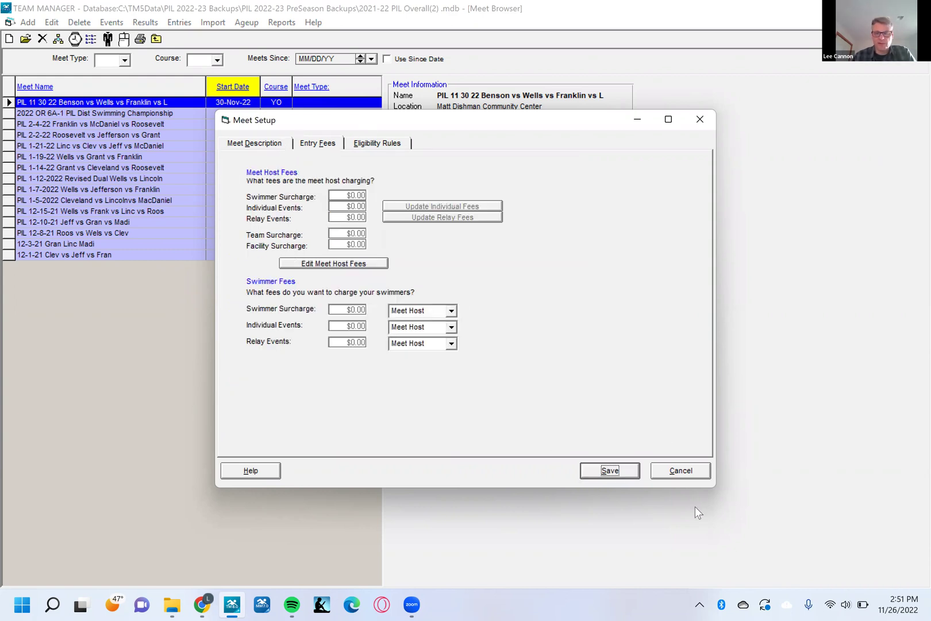
pyautogui.click(700, 119)
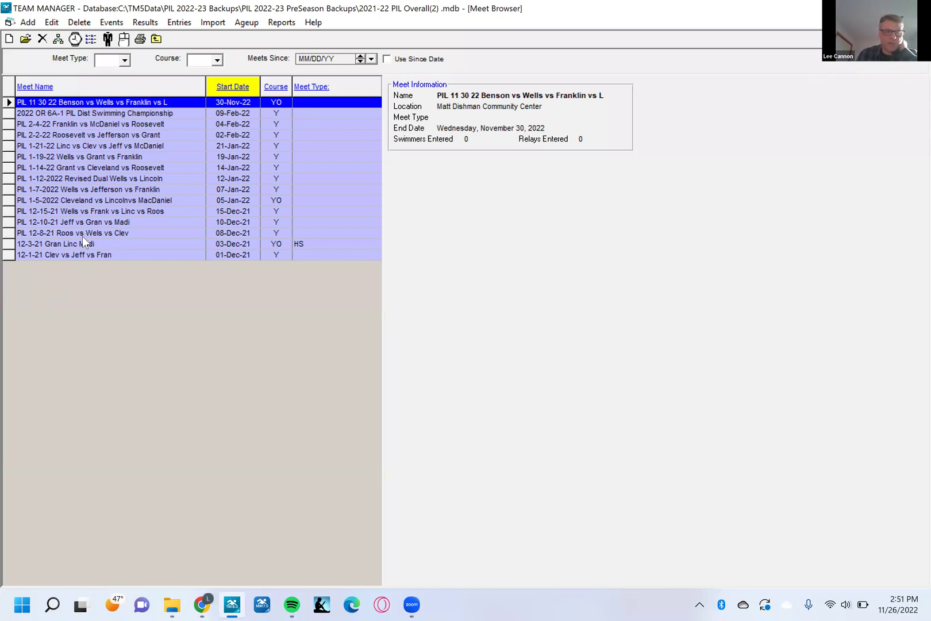
# Reopen the setup of the "PIL 11 30 22 Benson vs Wells vs Franklin vs L" meet and review its description, entry fees and eligibility rules.
pyautogui.doubleClick(100, 107)
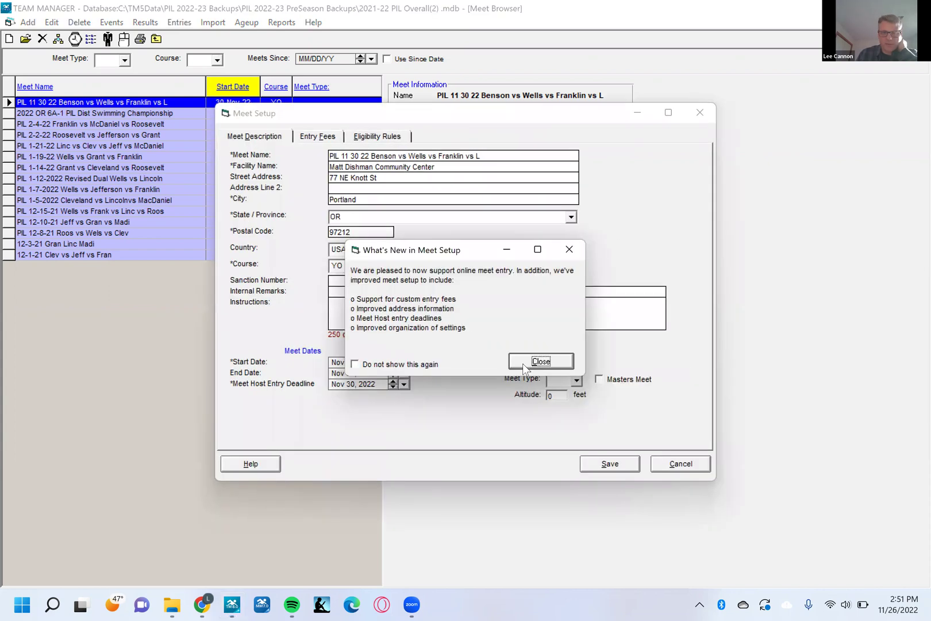
pyautogui.click(542, 361)
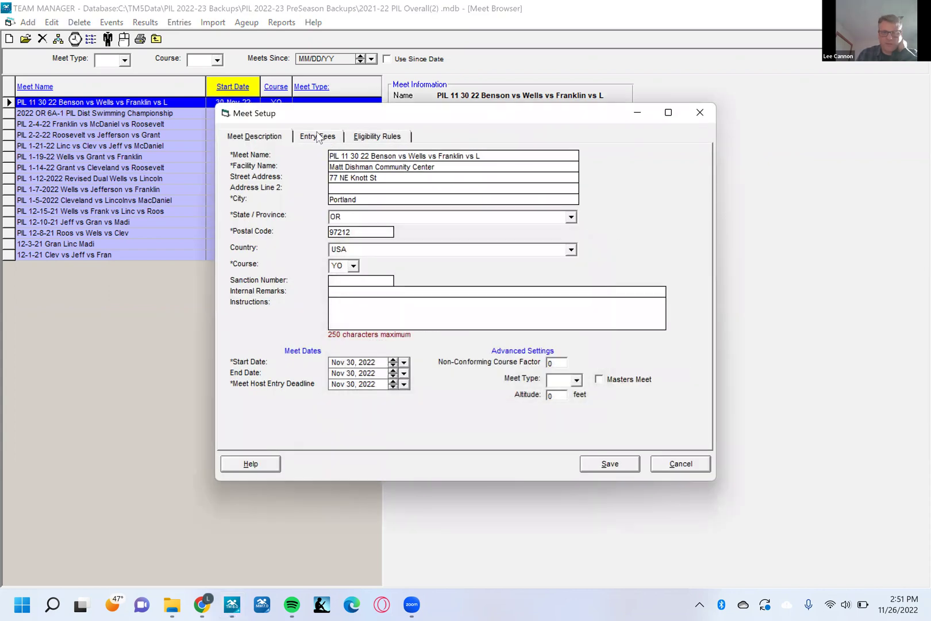
pyautogui.click(320, 138)
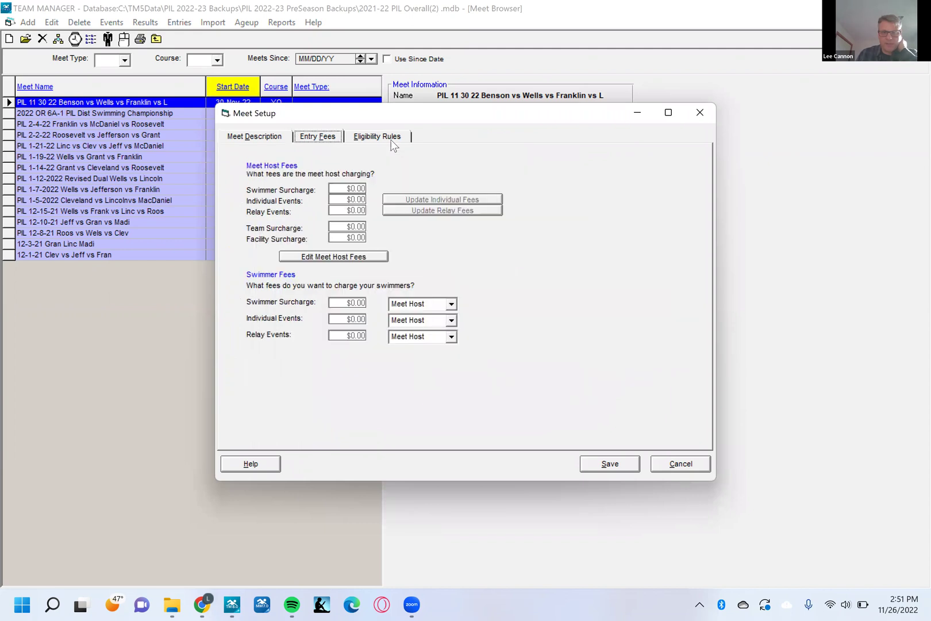
pyautogui.click(377, 138)
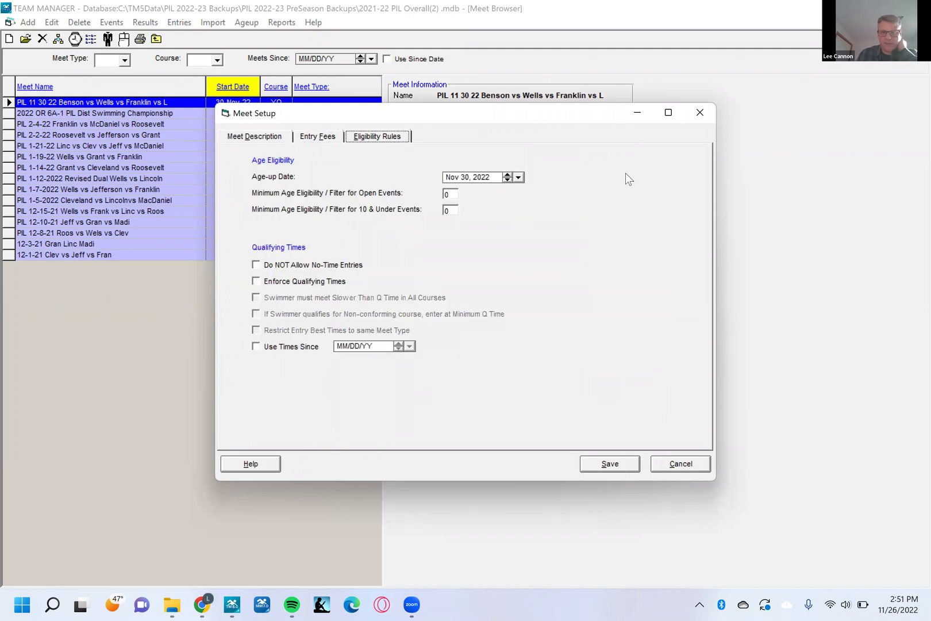
pyautogui.click(702, 115)
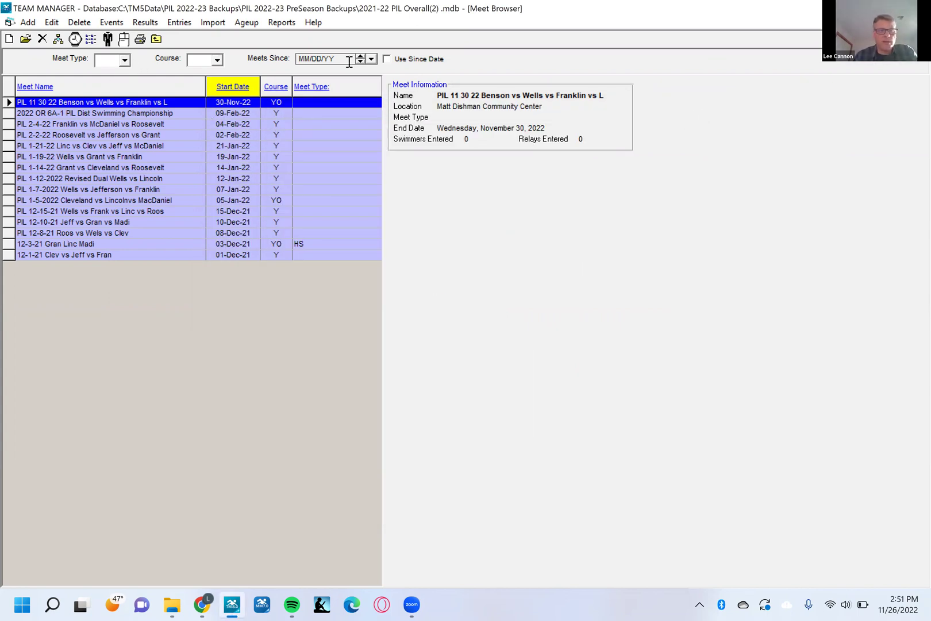
# Leave the meet list, look over the Athletes list and return to the main screen.
pyautogui.click(155, 40)
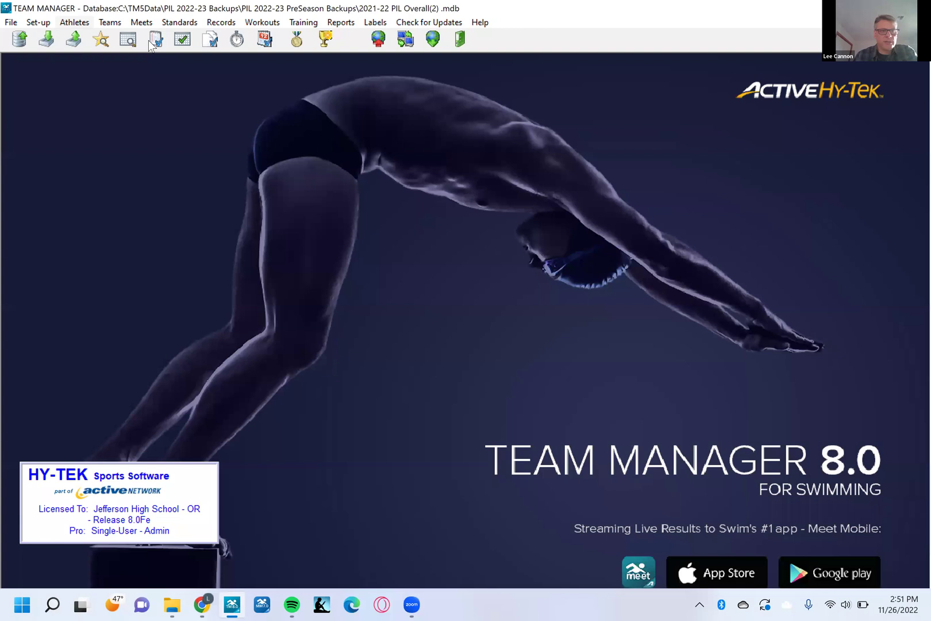
pyautogui.click(81, 23)
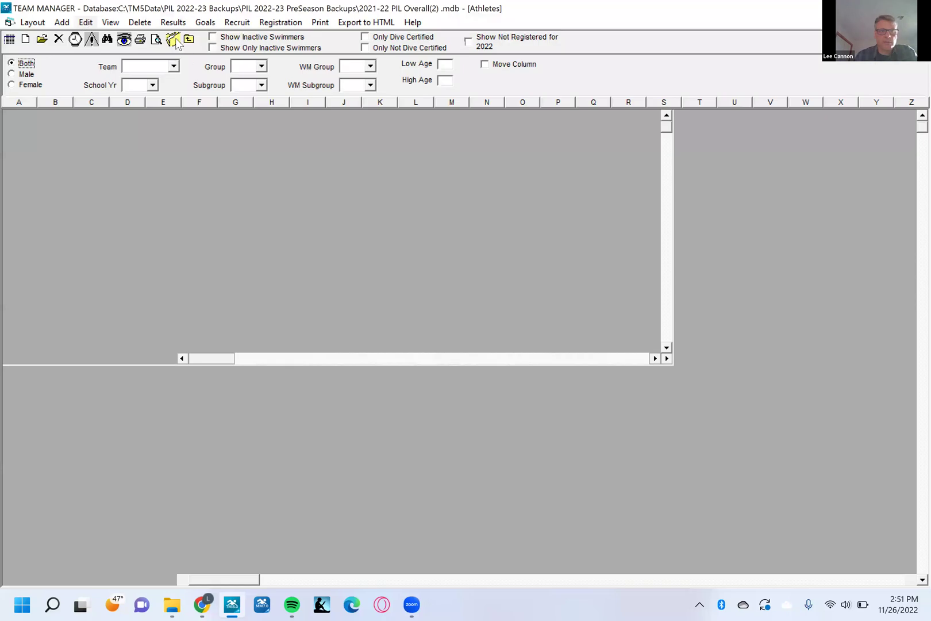
pyautogui.click(189, 42)
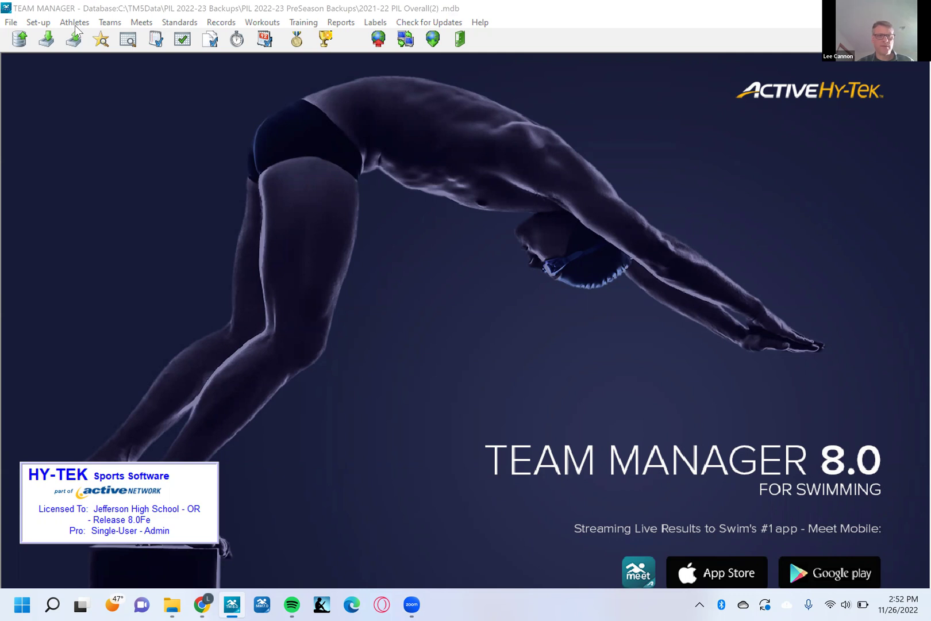
# Open Entry by Event for the "PIL 11 30 22 Benson vs Wells vs Franklin vs L" meet and filter the athletes to team BENS-OR.
pyautogui.click(136, 26)
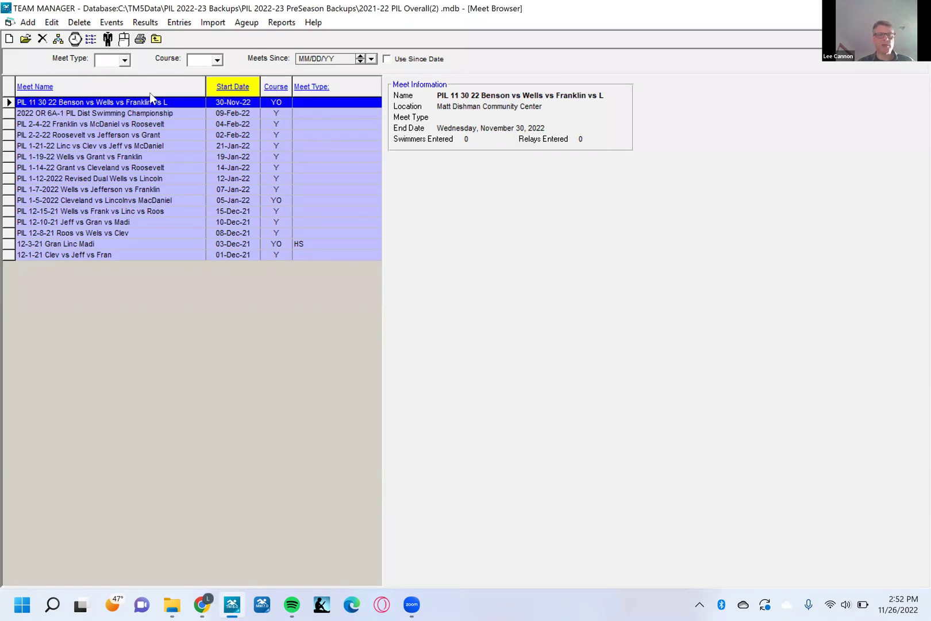
pyautogui.click(179, 23)
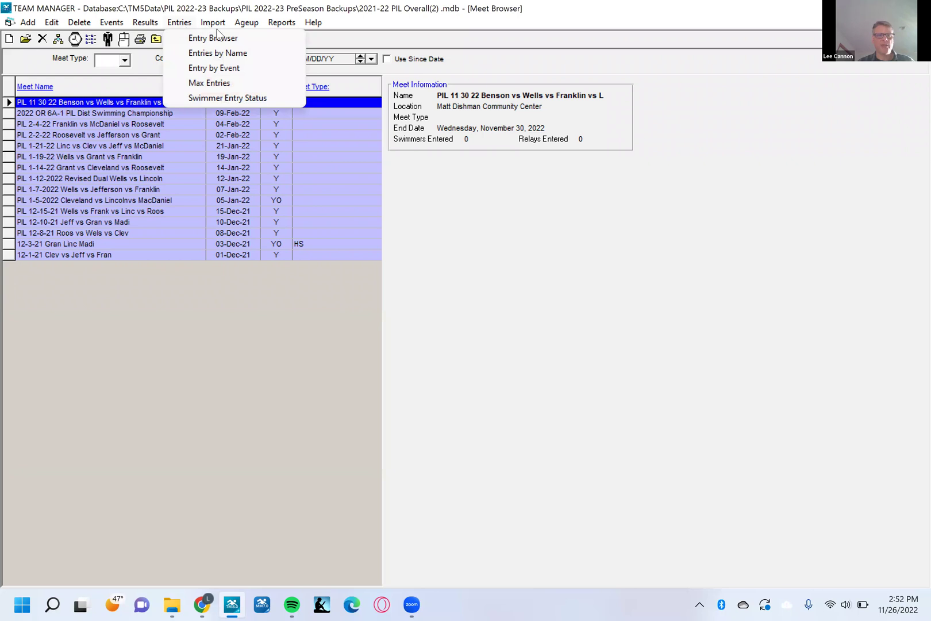
pyautogui.click(208, 69)
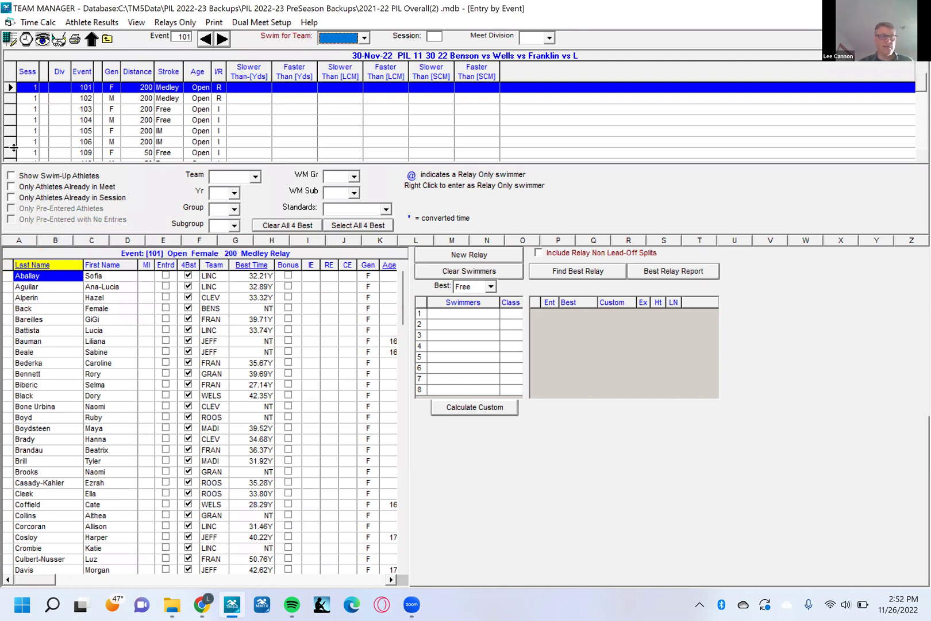
pyautogui.click(256, 176)
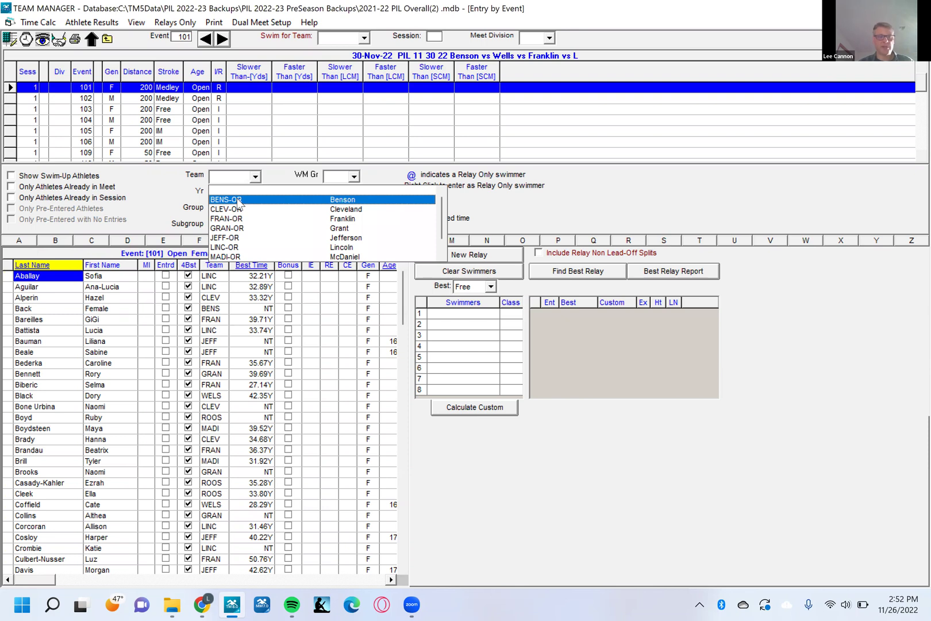
pyautogui.click(239, 201)
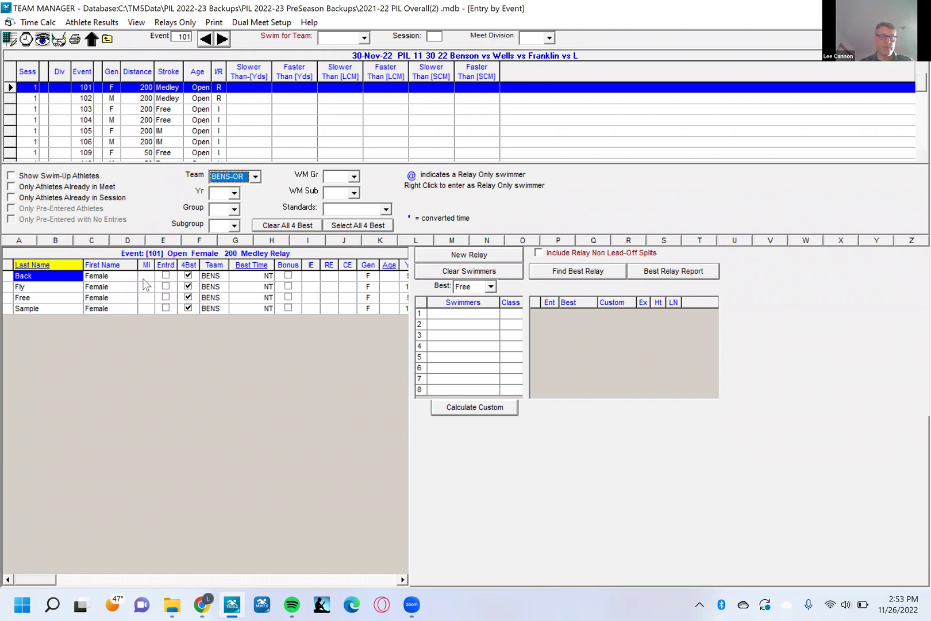
pyautogui.click(255, 178)
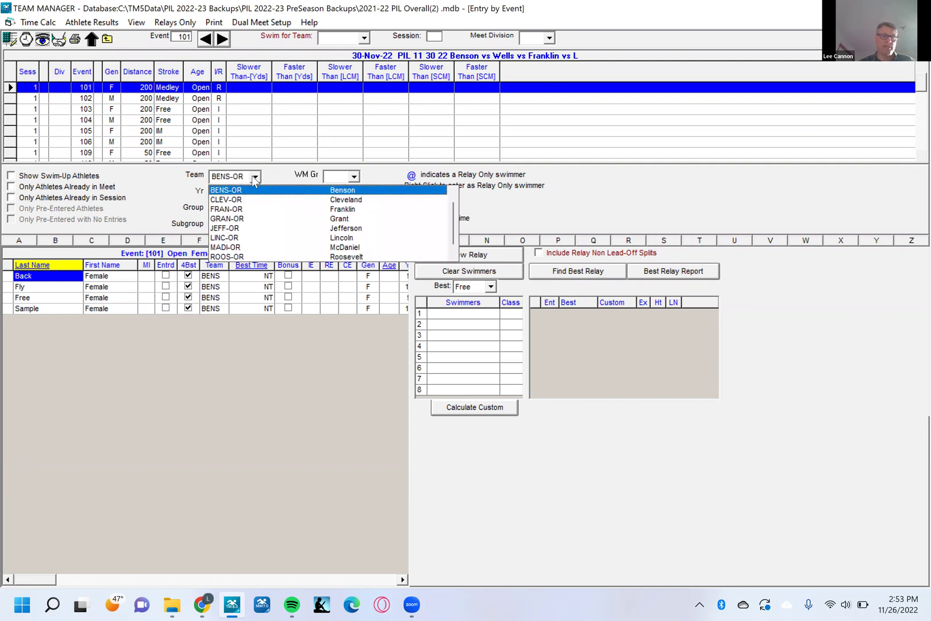
pyautogui.click(283, 181)
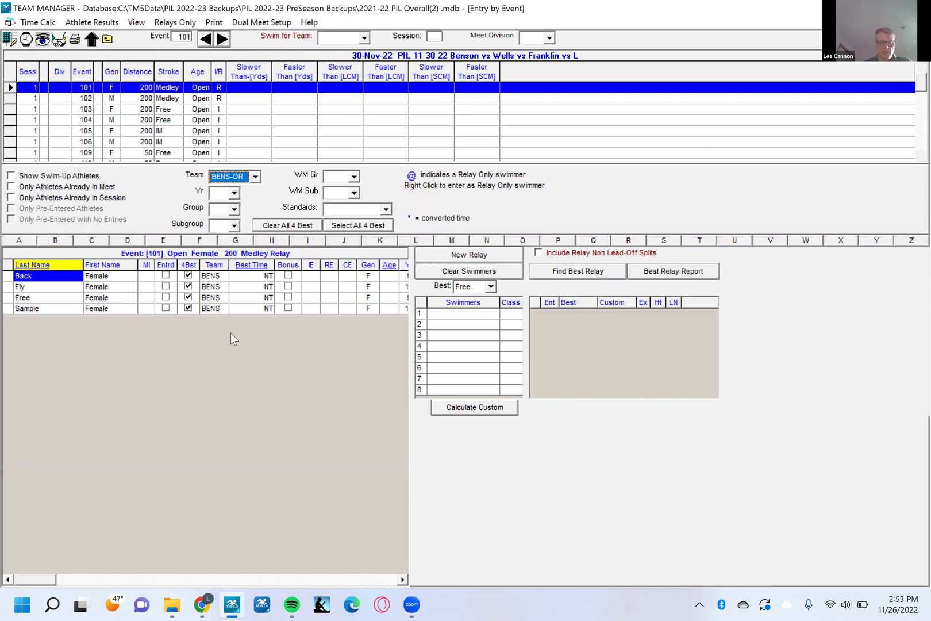
# Open "sample meet order.pdf" from the "11 30 22 double dual Sample" folder and review the order of varsity and JV events in the session report.
pyautogui.click(171, 604)
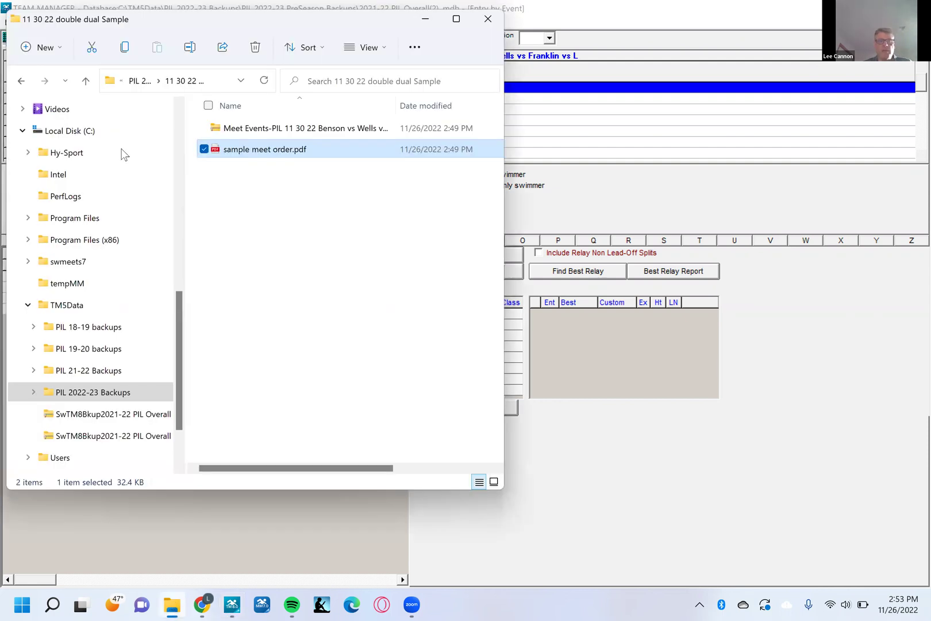
pyautogui.doubleClick(253, 152)
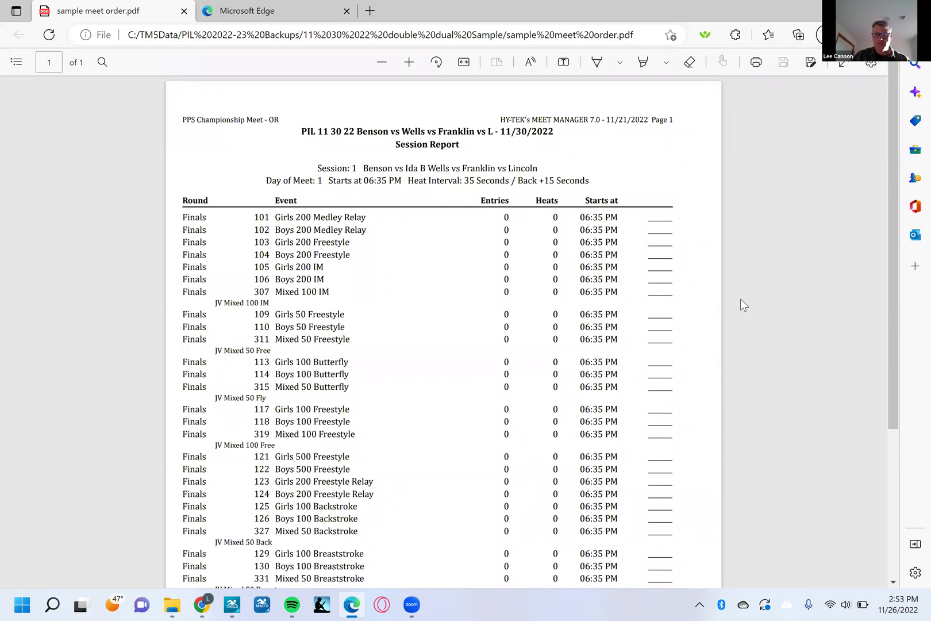
pyautogui.scroll(-4, 740, 299)
pyautogui.scroll(1, 719, 284)
pyautogui.scroll(1, 613, 468)
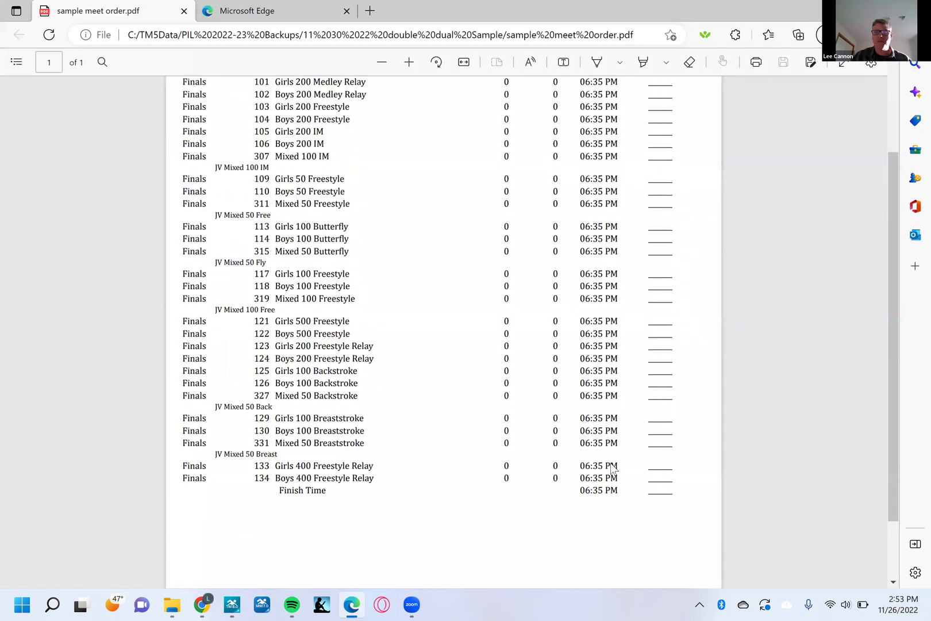
pyautogui.scroll(2, 639, 350)
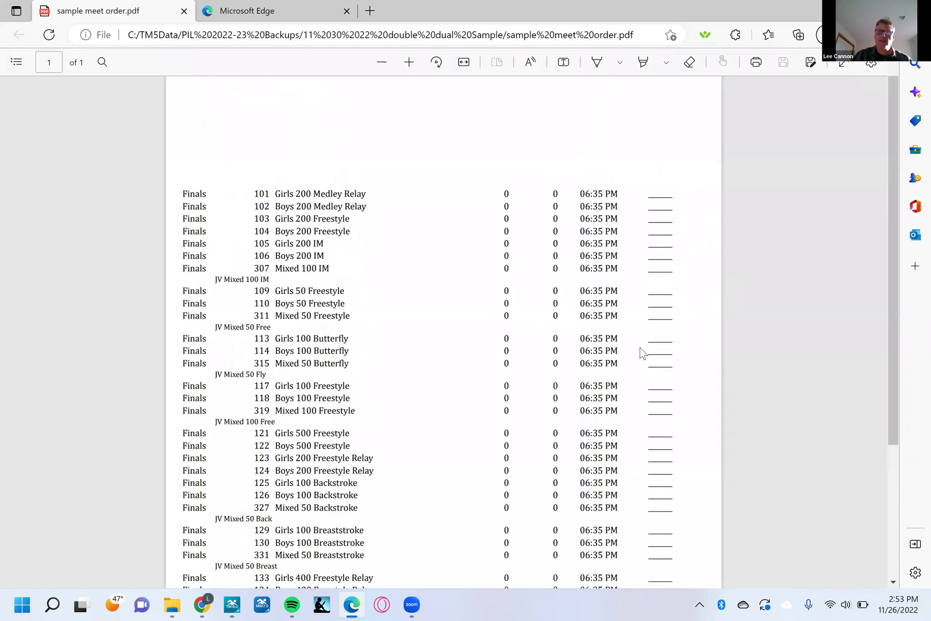
pyautogui.scroll(1, 675, 265)
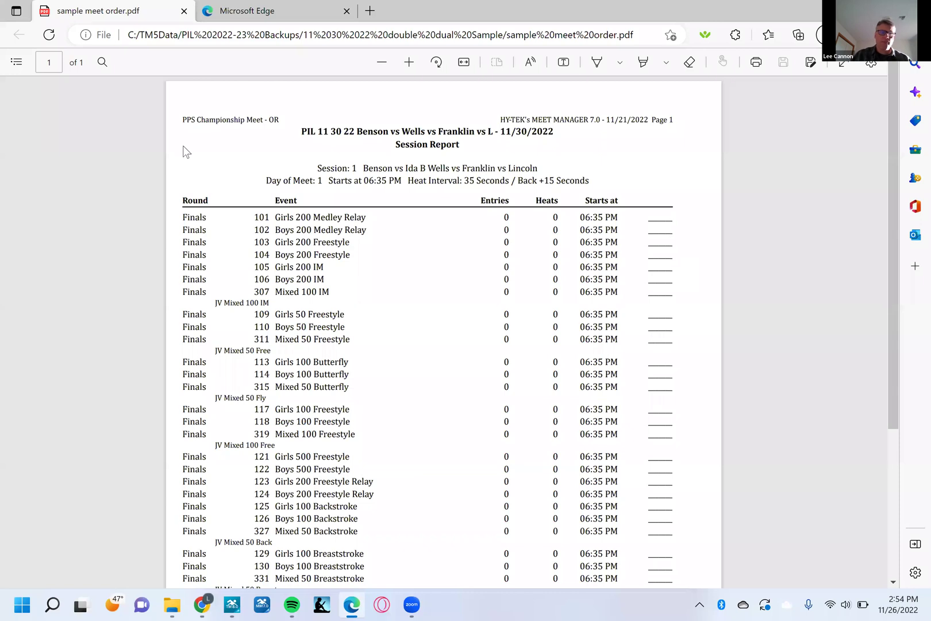
pyautogui.scroll(-2, 307, 231)
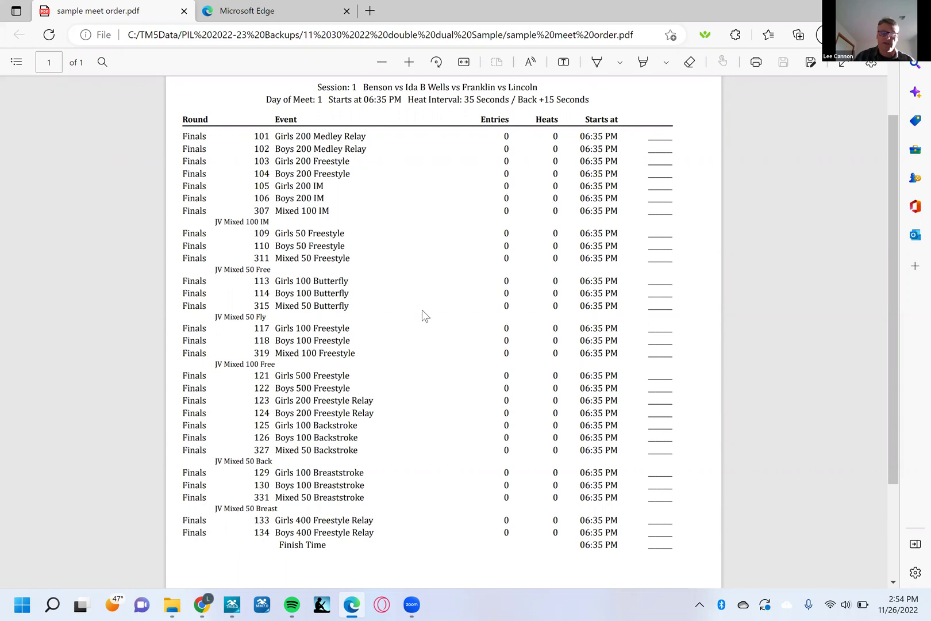
pyautogui.scroll(-2, 422, 316)
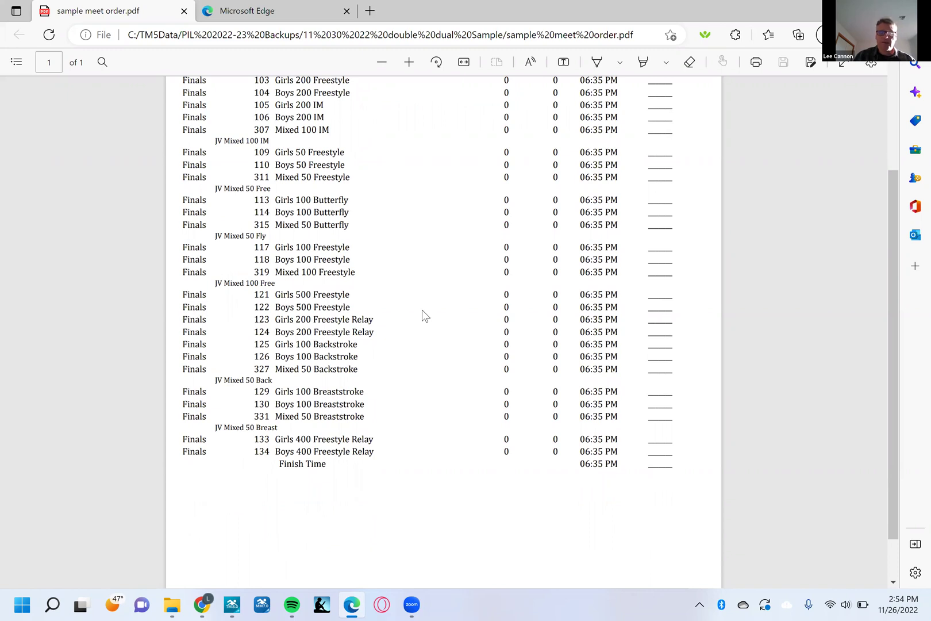
pyautogui.scroll(3, 422, 310)
pyautogui.scroll(1, 424, 315)
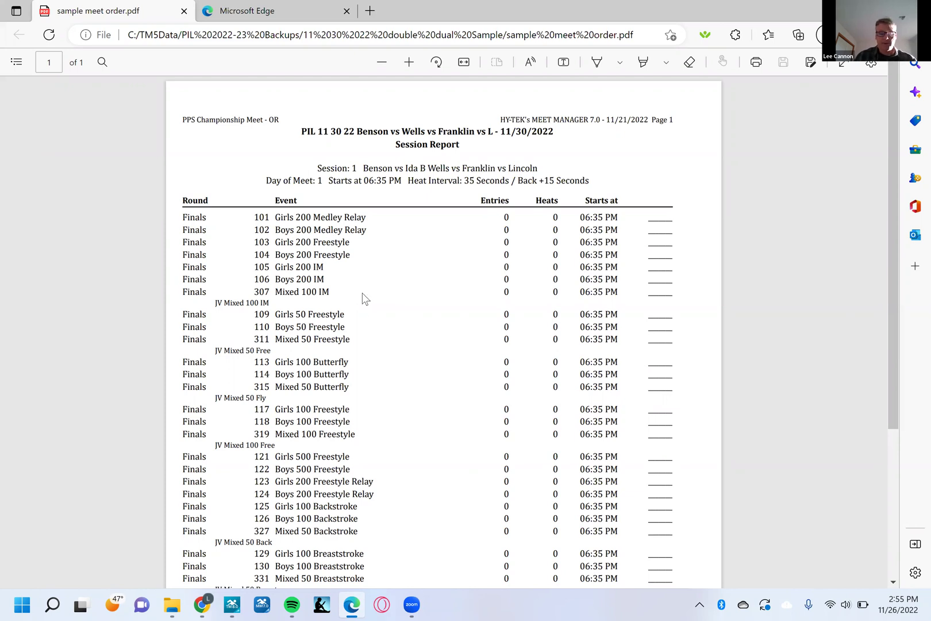
pyautogui.scroll(-3, 368, 307)
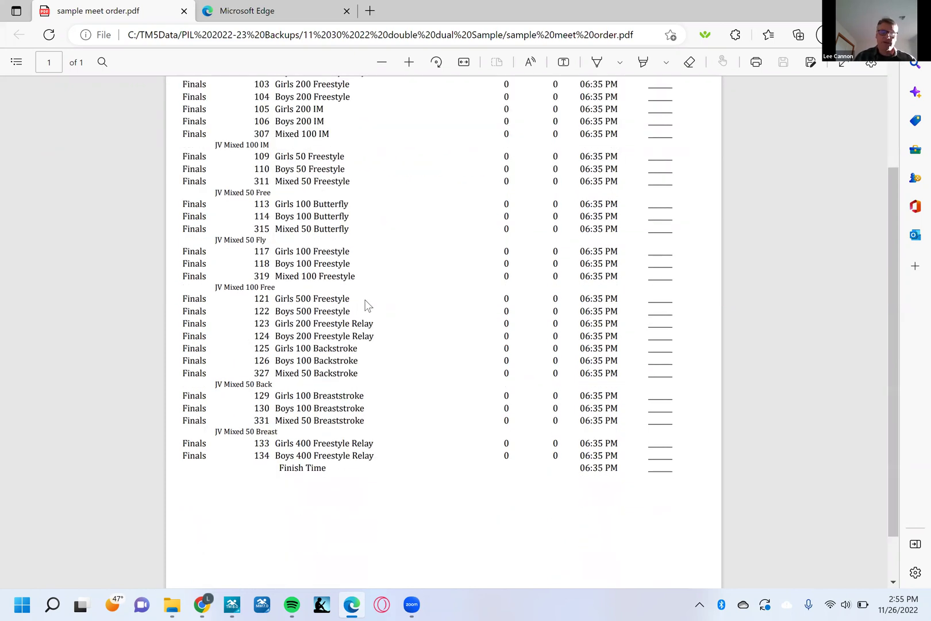
pyautogui.scroll(-1, 368, 307)
pyautogui.scroll(3, 368, 307)
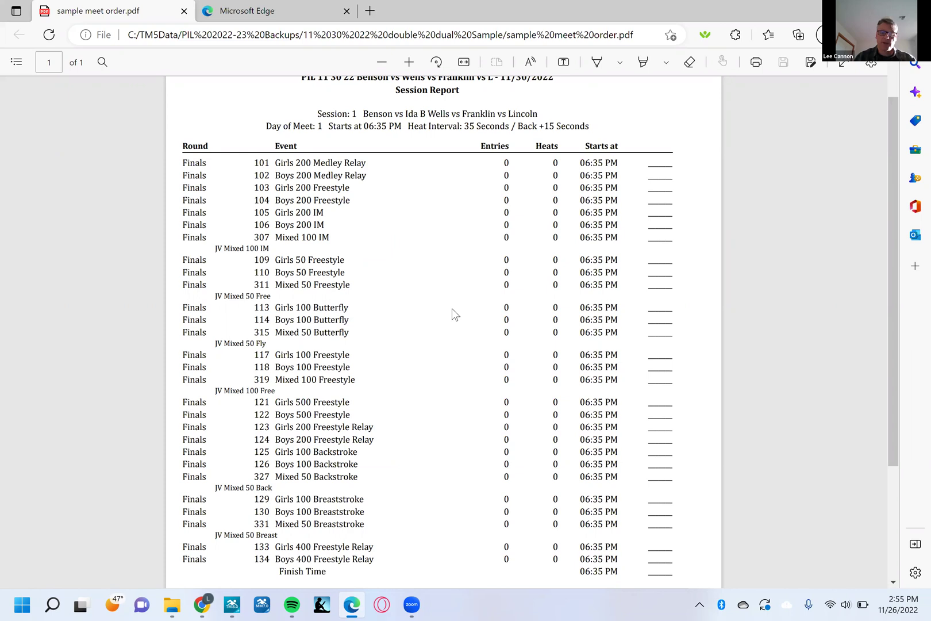
pyautogui.scroll(-3, 452, 309)
pyautogui.scroll(2, 453, 310)
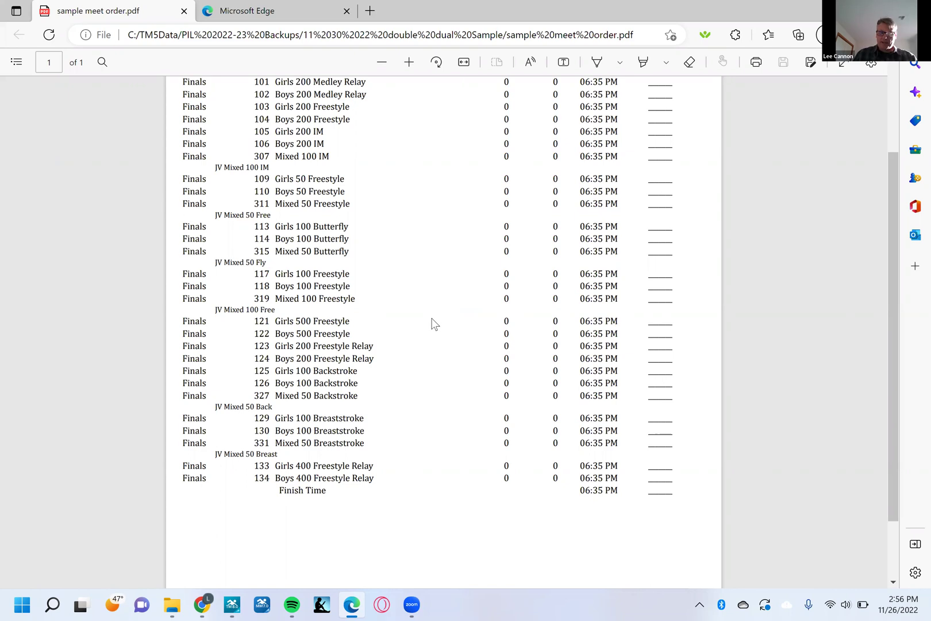
pyautogui.scroll(3, 428, 321)
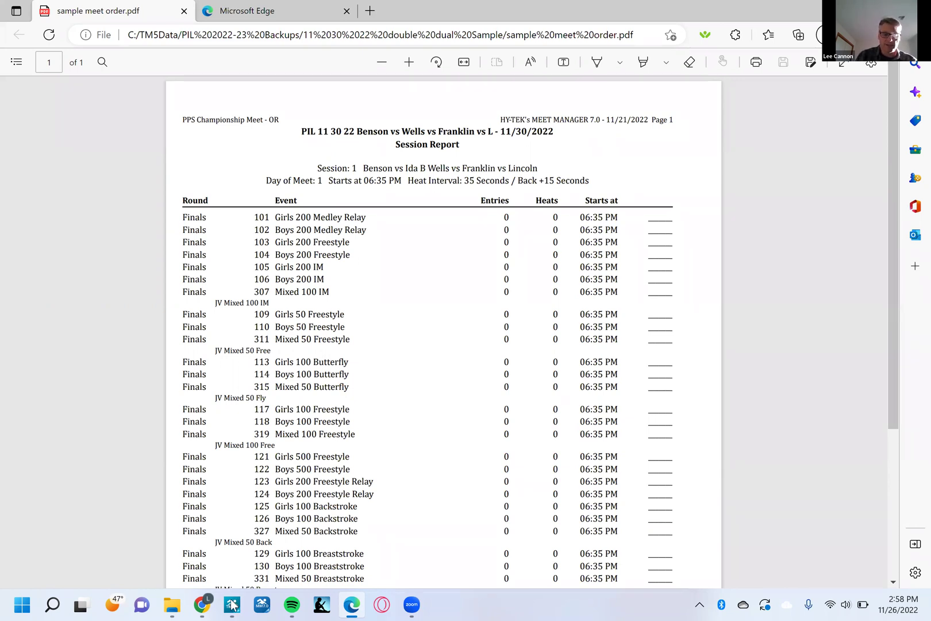
# Switch back to Team Manager and try to enter the first Benson swimmer and add a new relay in event 101, the female 200 Medley Relay.
pyautogui.moveTo(232, 604)
pyautogui.click(228, 510)
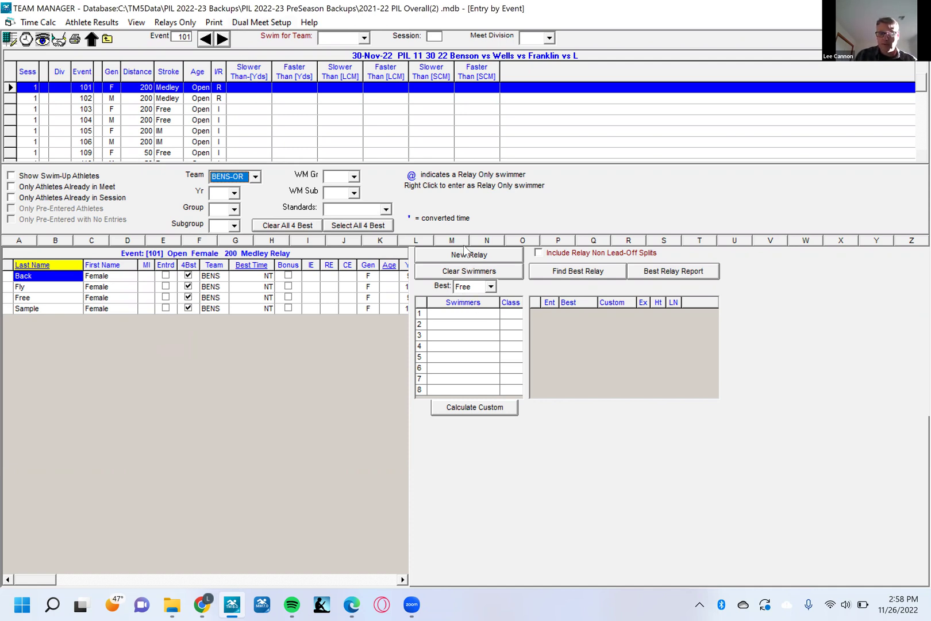
pyautogui.click(99, 279)
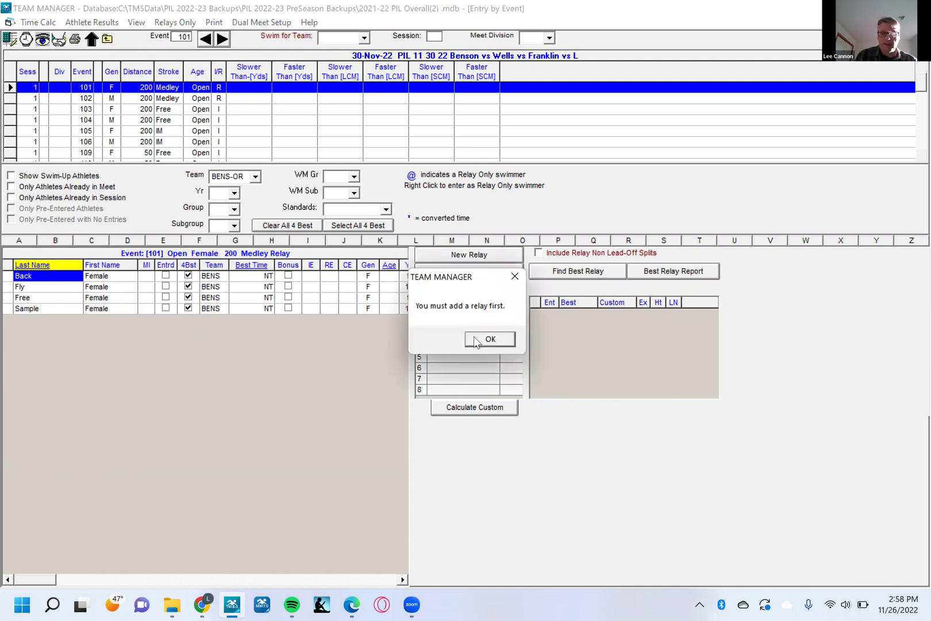
pyautogui.click(468, 341)
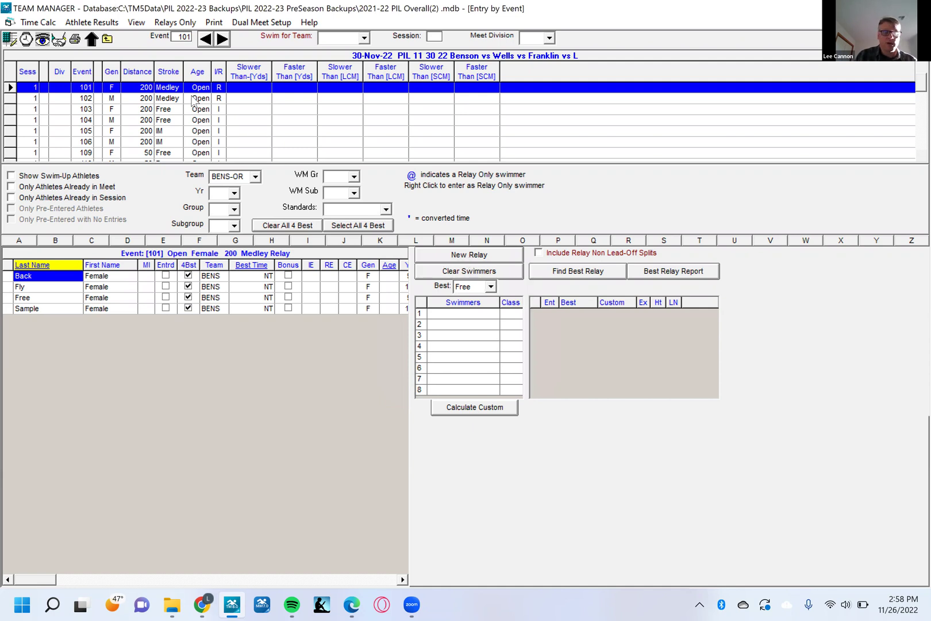
pyautogui.click(465, 256)
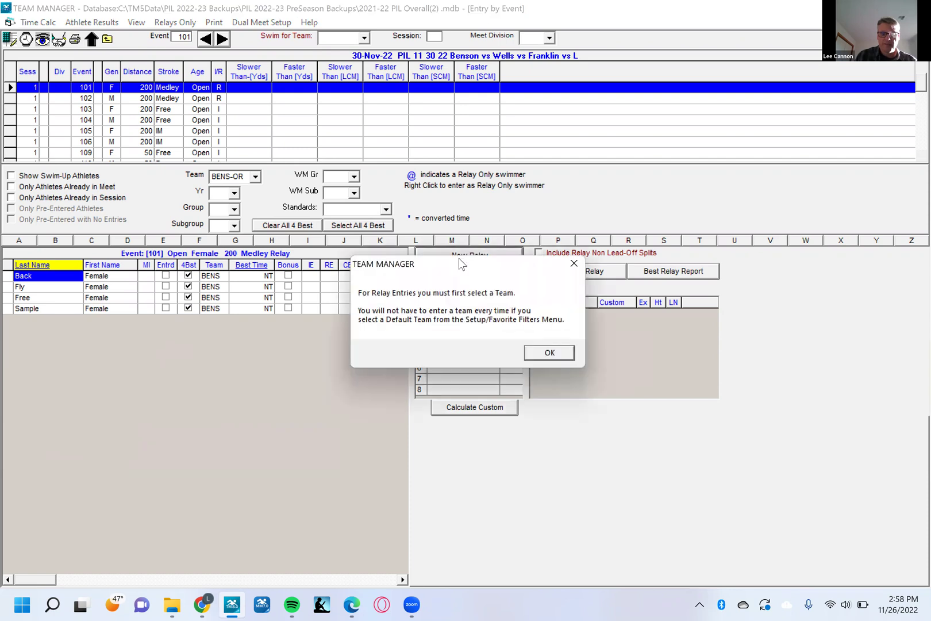
pyautogui.click(550, 352)
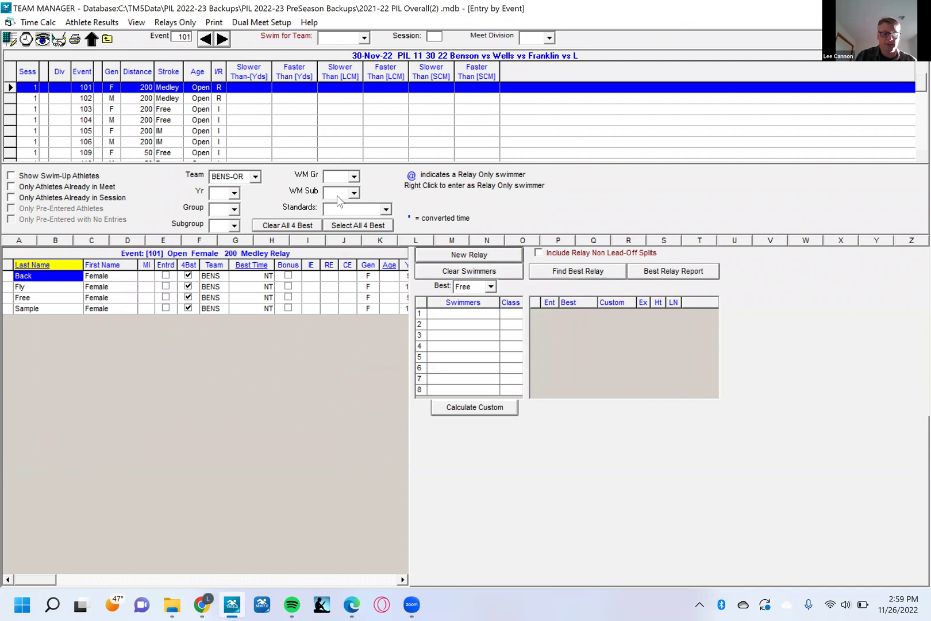
# Set the meet's swim-for team to BENS-OR and add three relays, A, B and C, to event 101, the female 200 Medley Relay.
pyautogui.click(365, 39)
pyautogui.click(365, 39)
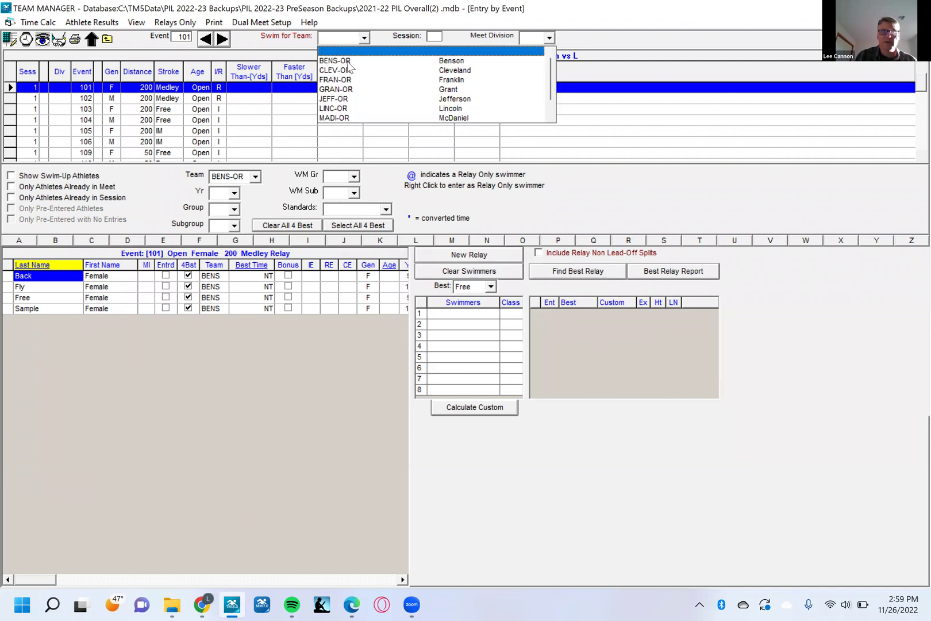
pyautogui.click(346, 61)
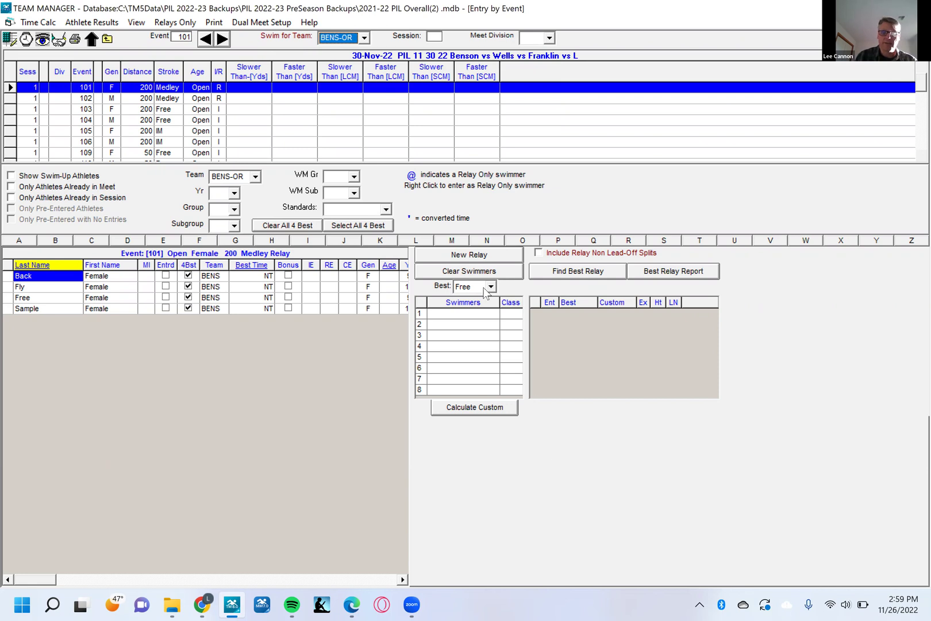
pyautogui.click(464, 255)
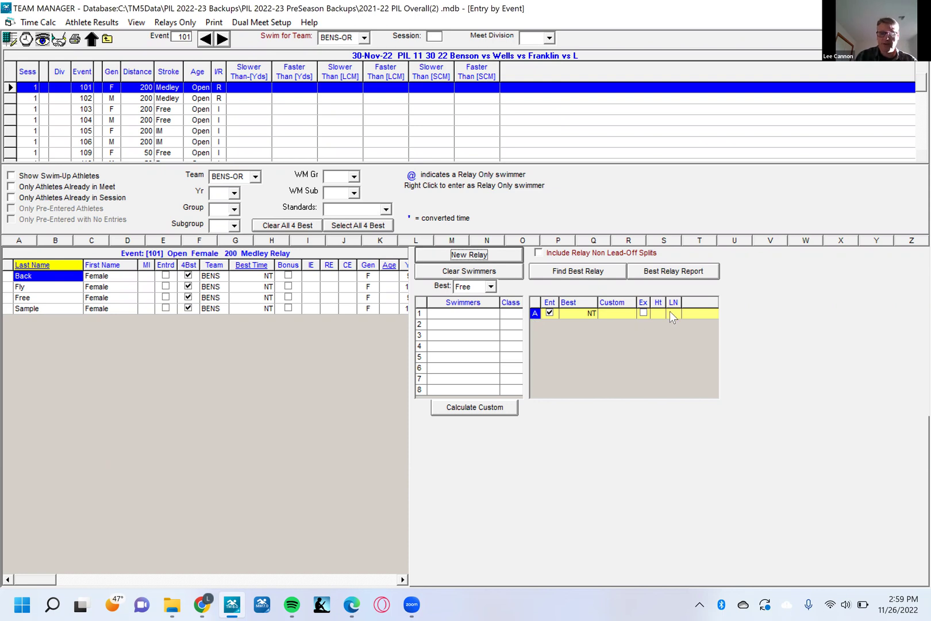
pyautogui.click(467, 256)
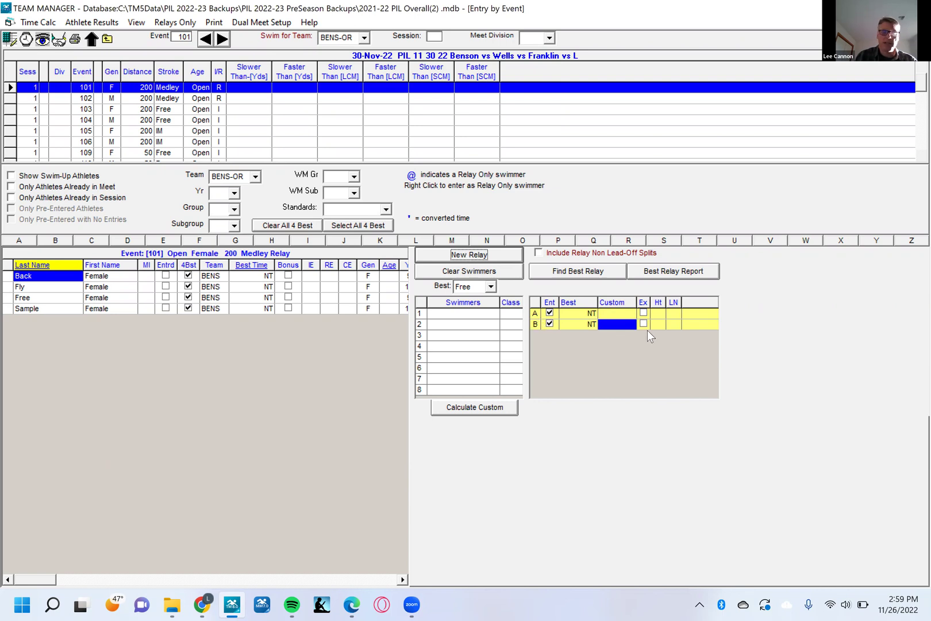
pyautogui.click(458, 259)
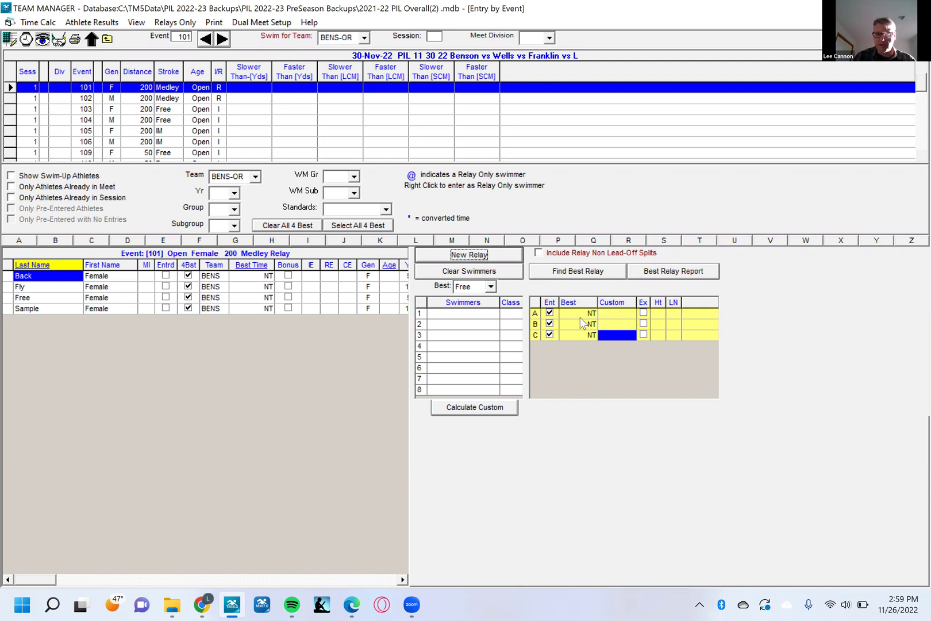
# Remove the entered status from the B and C relays in event 101, keeping only the A relay entered.
pyautogui.click(550, 323)
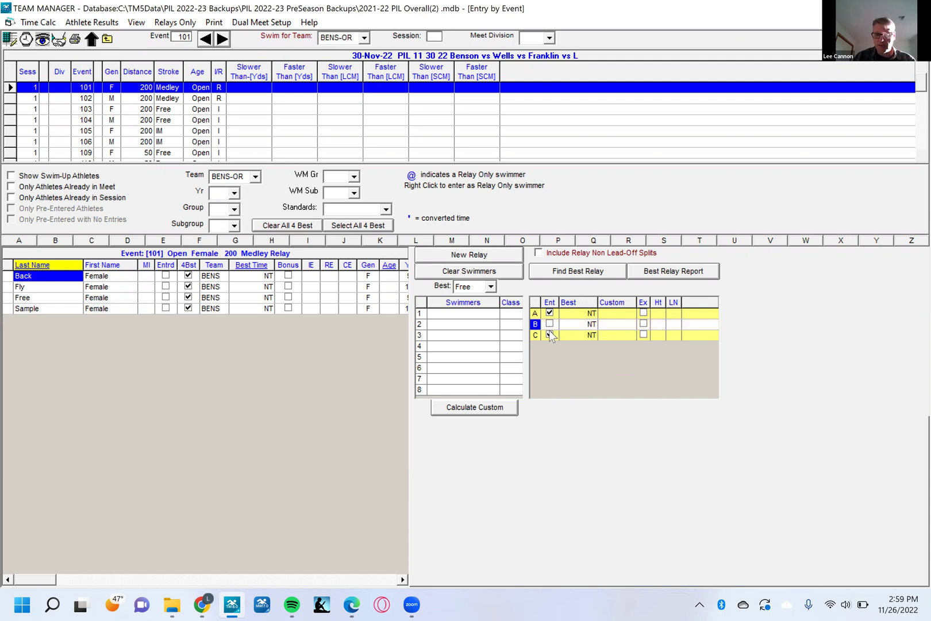
pyautogui.click(550, 332)
pyautogui.click(565, 325)
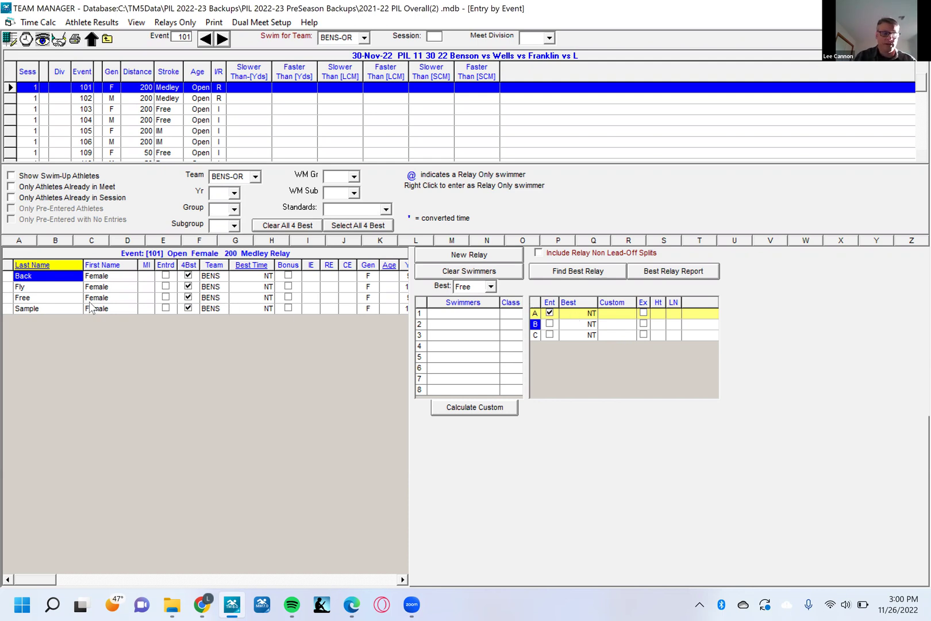
# Assign Back, Sample, Fly and Free Female, in that order, as swimmers 1 to 4 of the B relay in event 101.
pyautogui.doubleClick(109, 275)
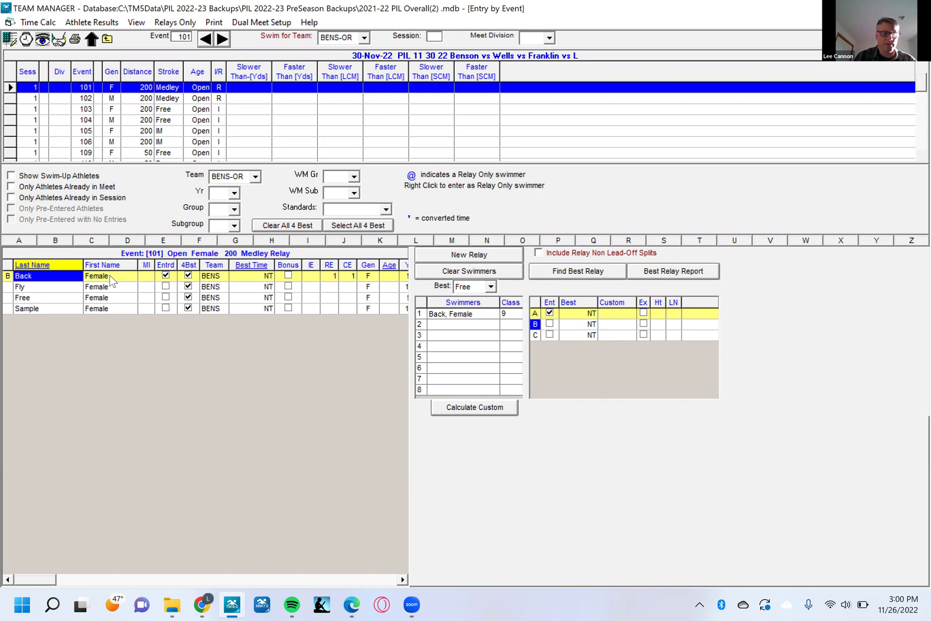
pyautogui.doubleClick(99, 310)
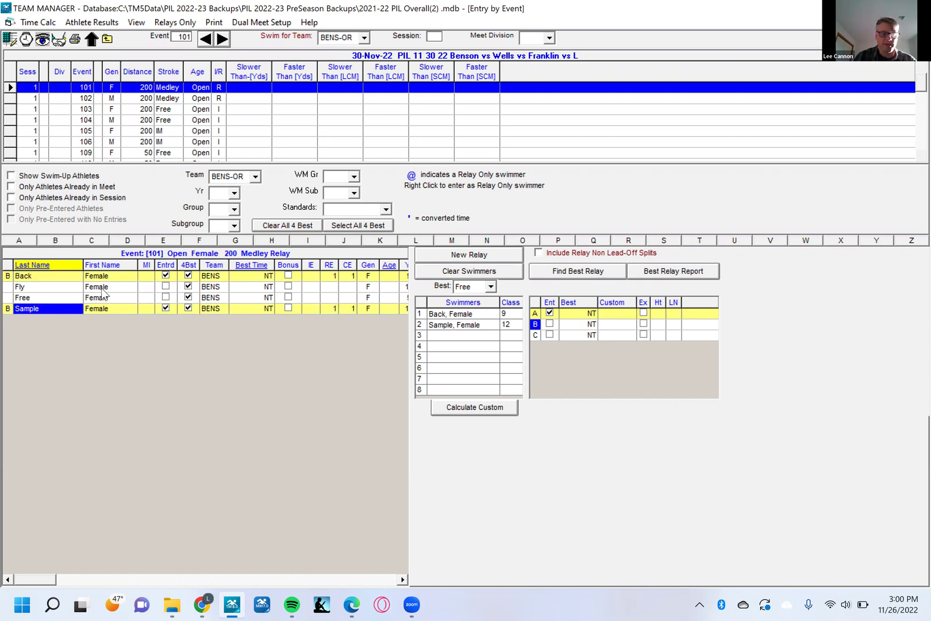
pyautogui.doubleClick(103, 287)
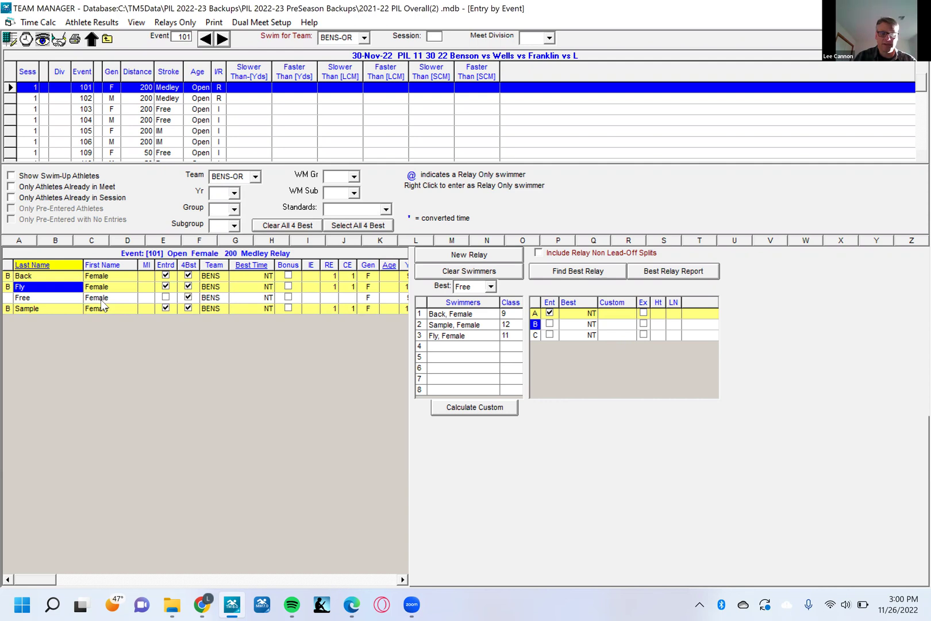
pyautogui.doubleClick(101, 298)
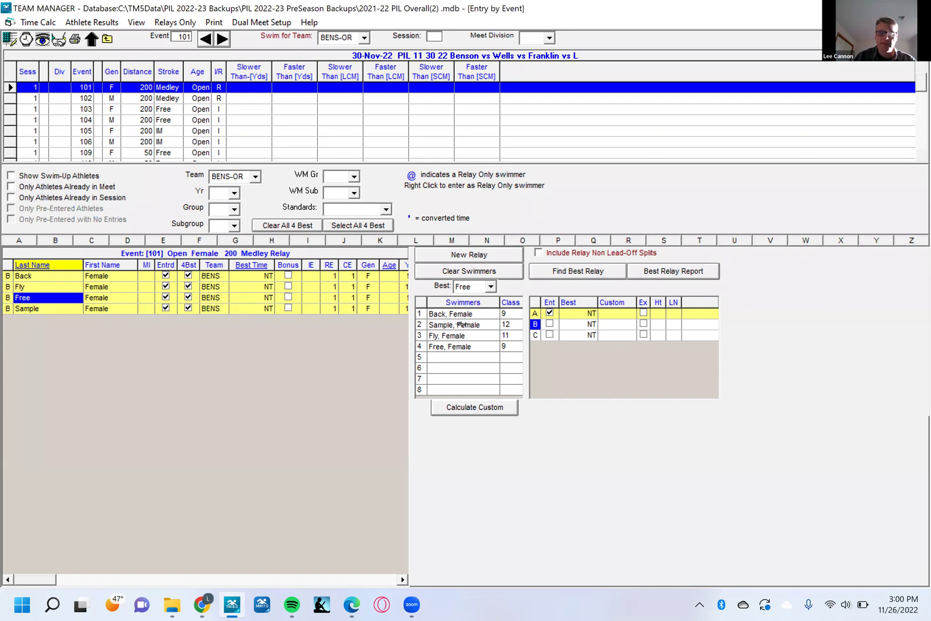
pyautogui.moveTo(461, 325)
pyautogui.mouseDown()
pyautogui.moveTo(461, 307)
pyautogui.moveTo(466, 341)
pyautogui.mouseUp()
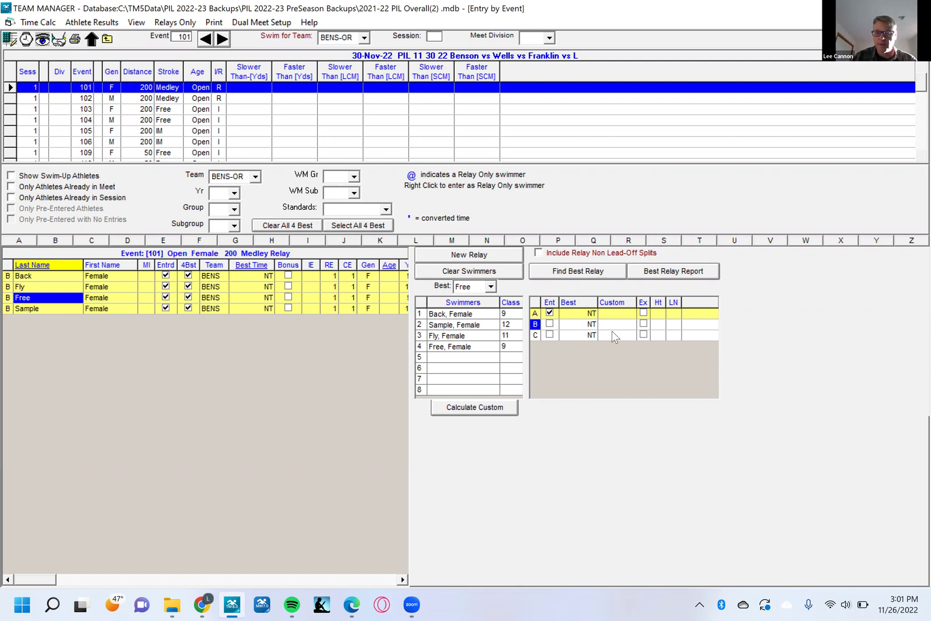
pyautogui.click(534, 325)
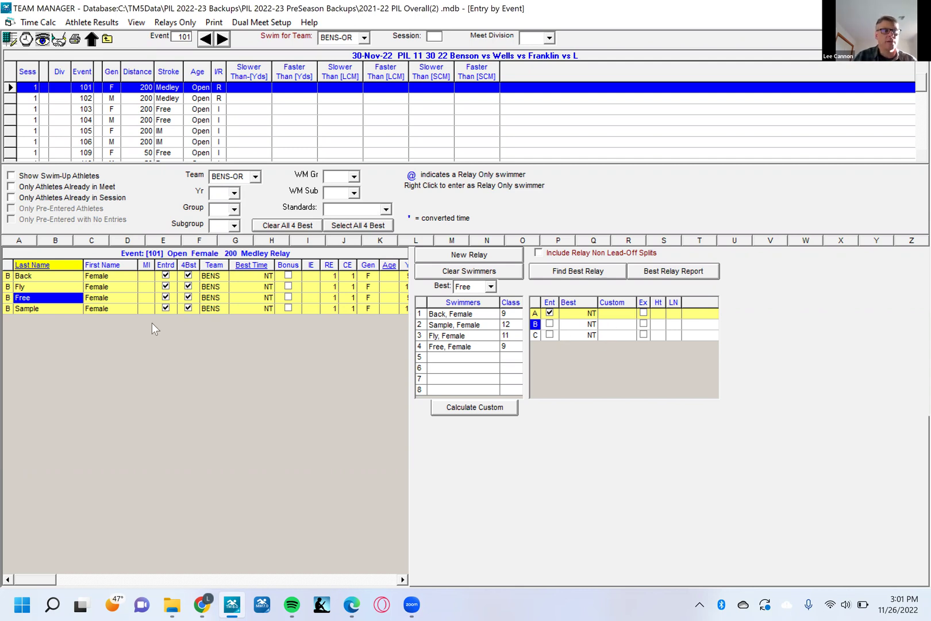
# Add an A relay to event 102, the male 200 Medley Relay, with Back, Sample, Free and Fly Male as swimmers 1 to 4.
pyautogui.click(161, 110)
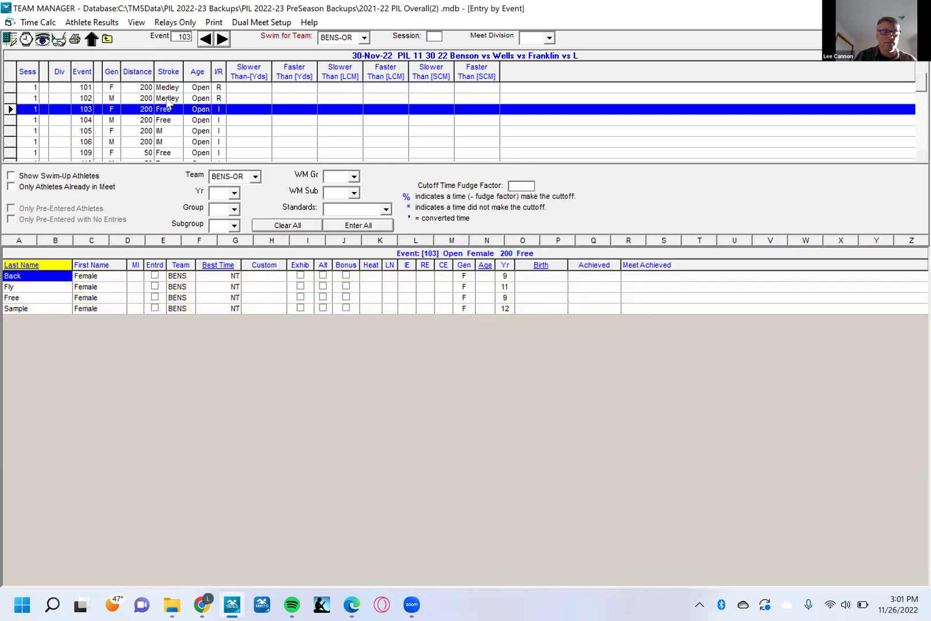
pyautogui.click(168, 99)
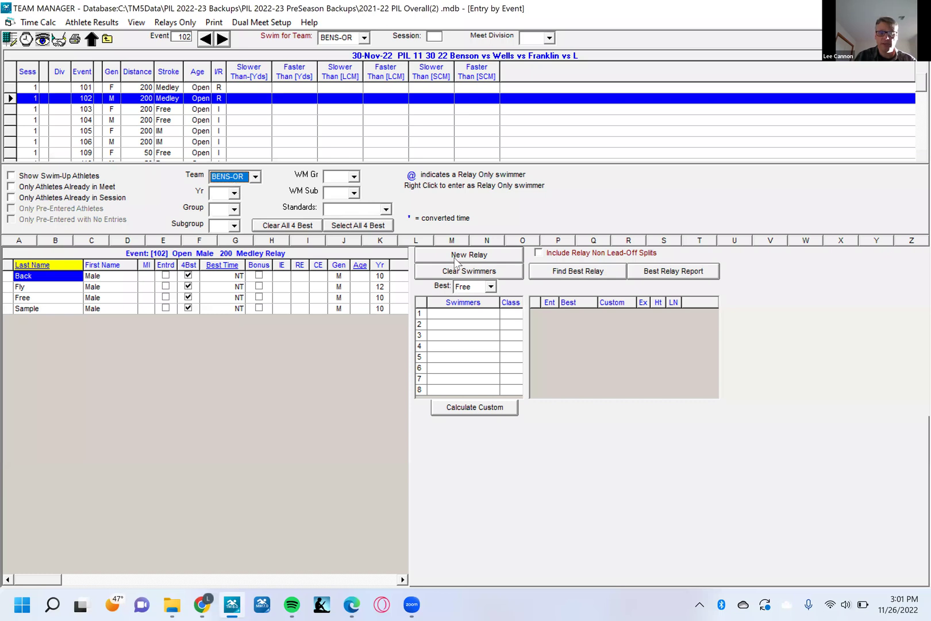
pyautogui.click(482, 257)
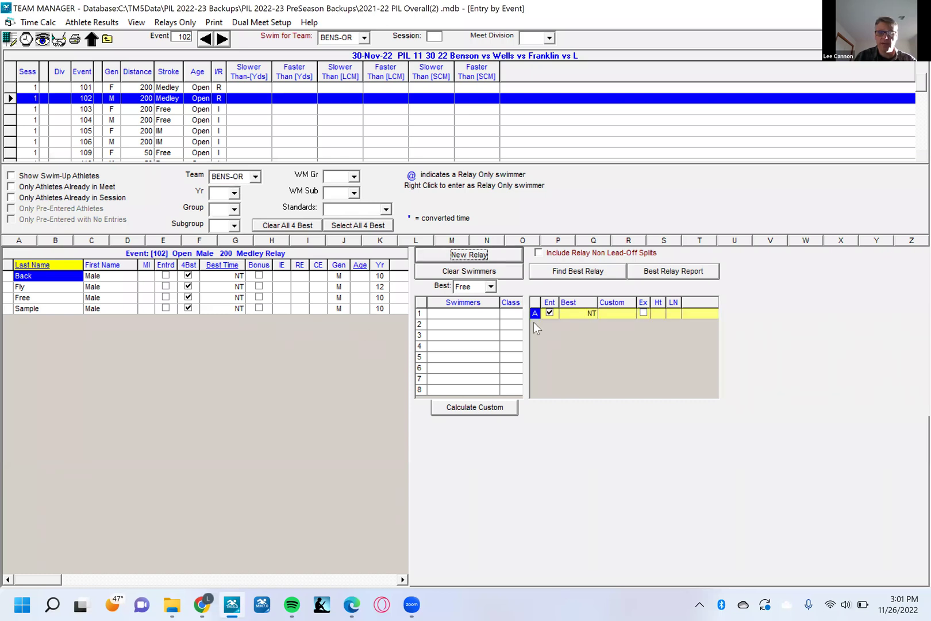
pyautogui.doubleClick(114, 276)
pyautogui.doubleClick(109, 287)
pyautogui.click(107, 298)
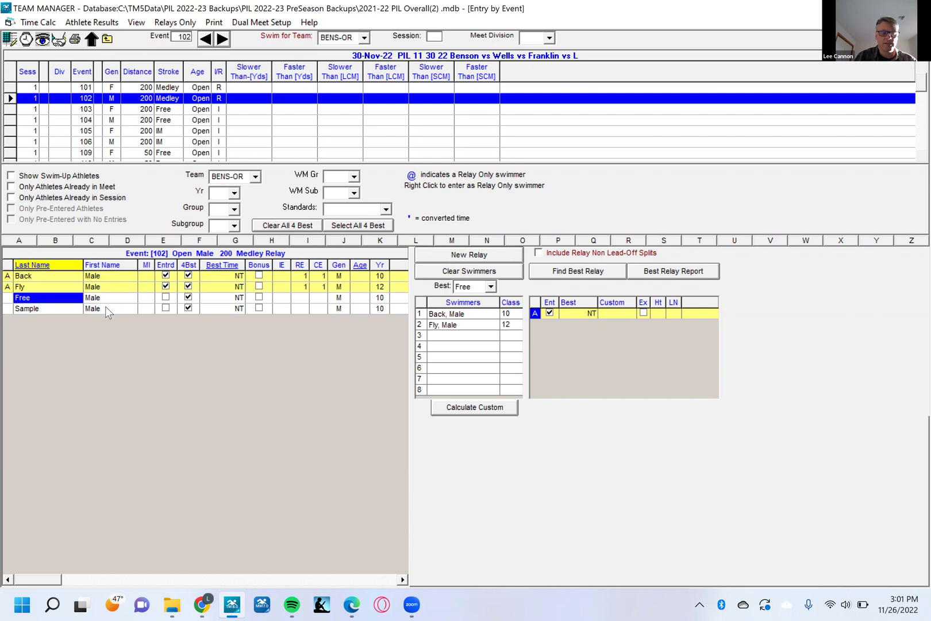
pyautogui.doubleClick(106, 311)
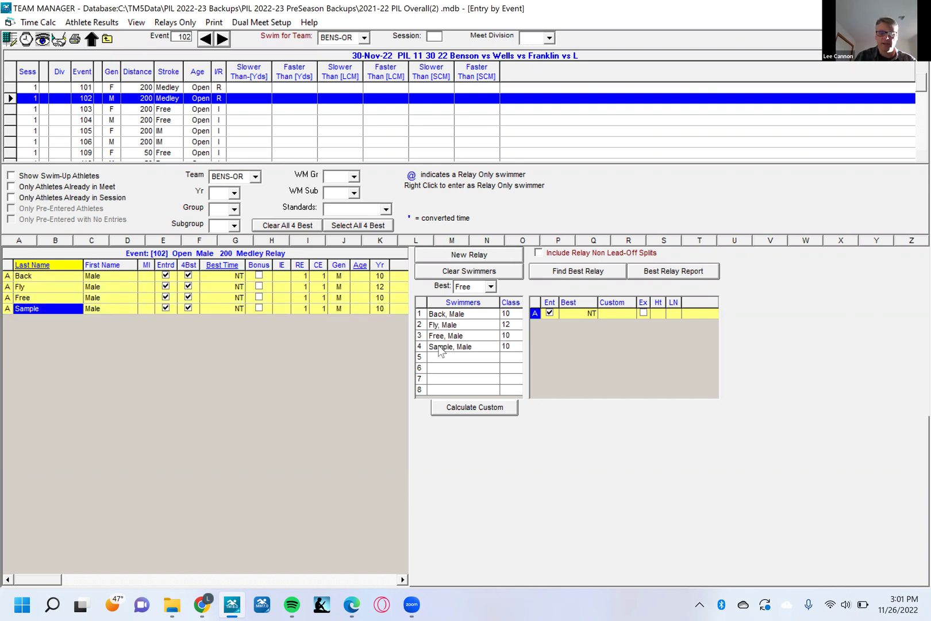
pyautogui.moveTo(442, 329); pyautogui.dragTo(448, 347)
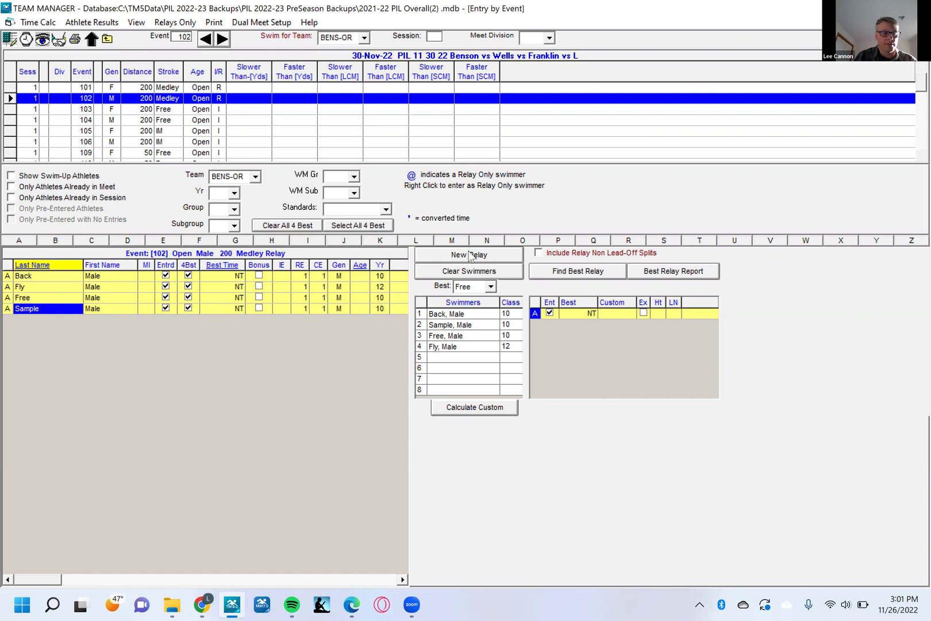
# Enter Free Female in event 103, the female 200 Free, and Free Male in event 104, the male 200 Free.
pyautogui.click(165, 109)
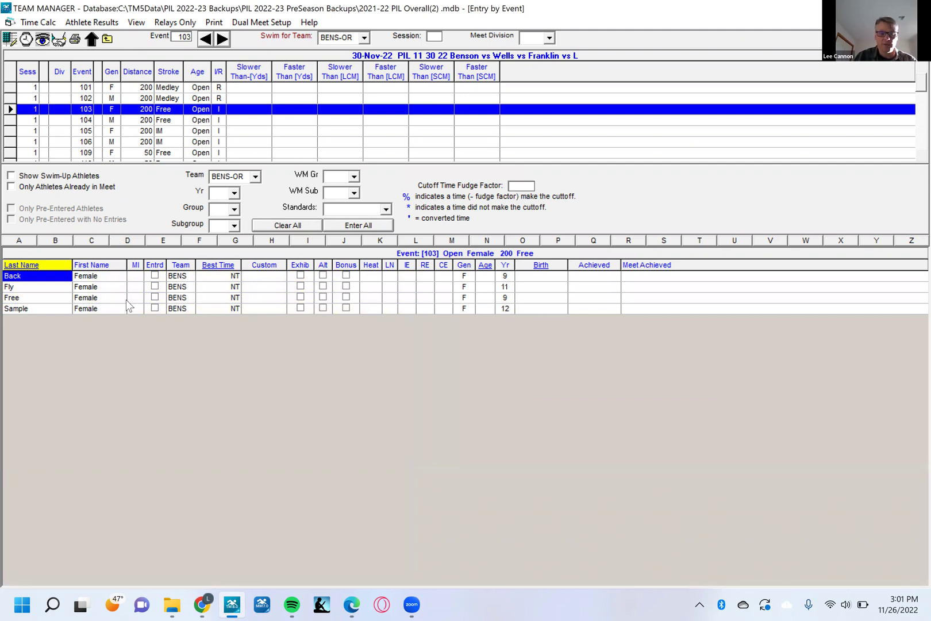
pyautogui.click(86, 297)
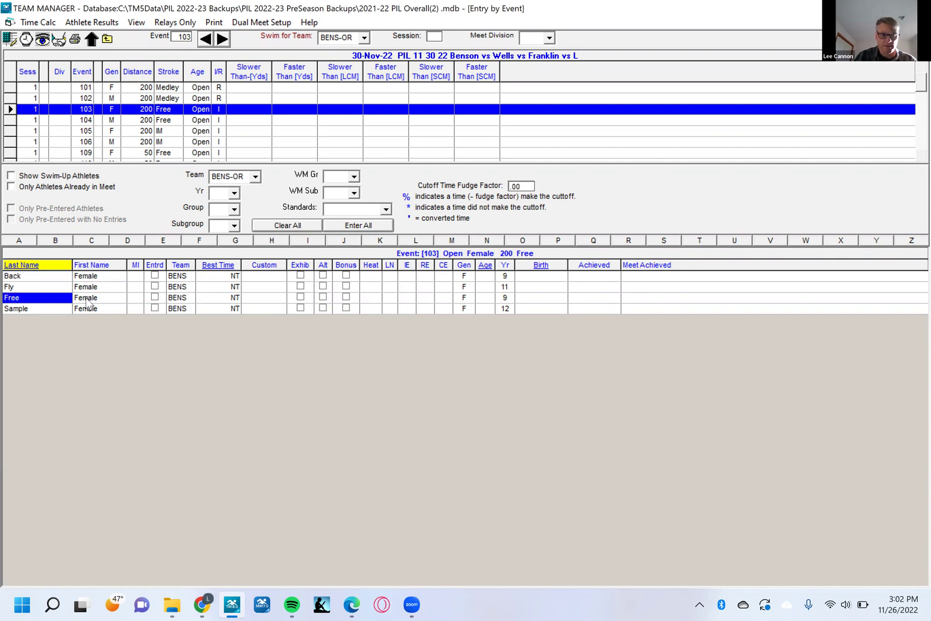
pyautogui.press('Tab')
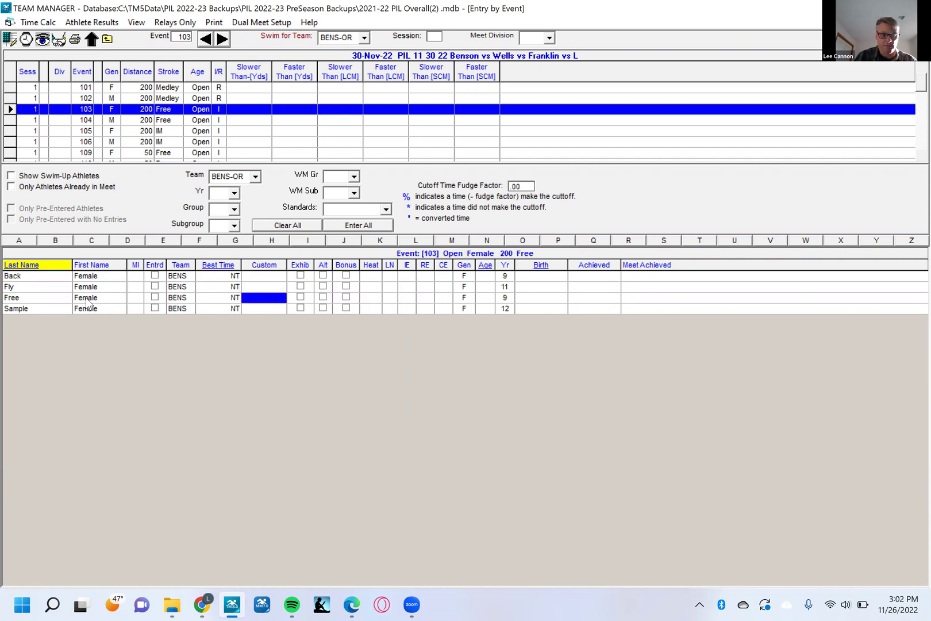
pyautogui.press('space')
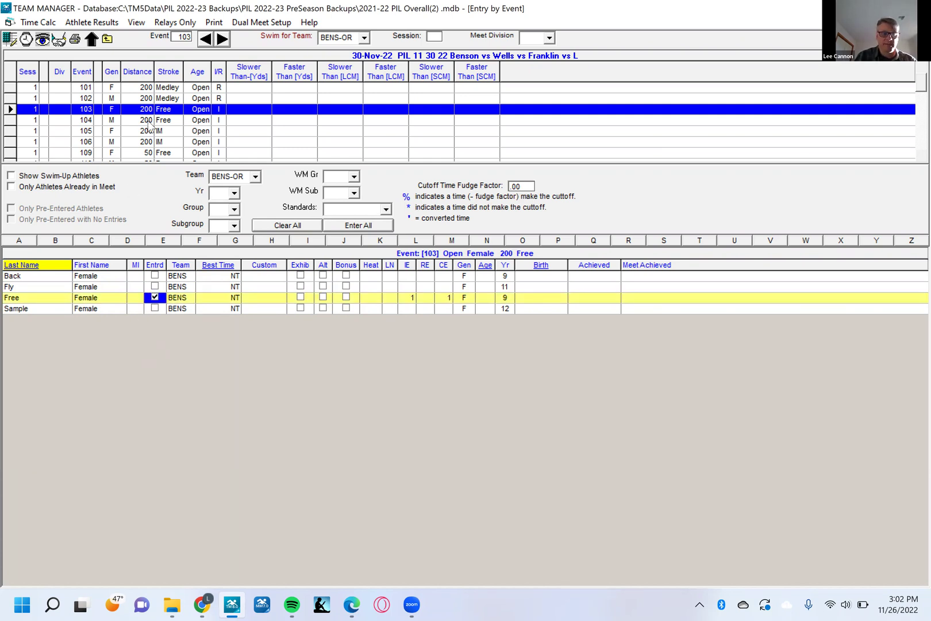
pyautogui.click(167, 120)
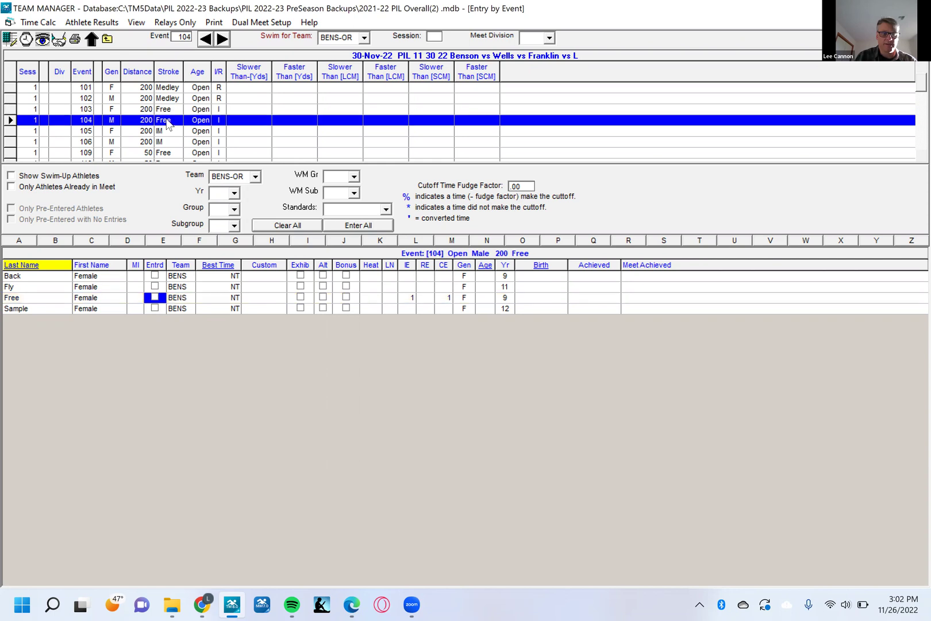
pyautogui.click(154, 298)
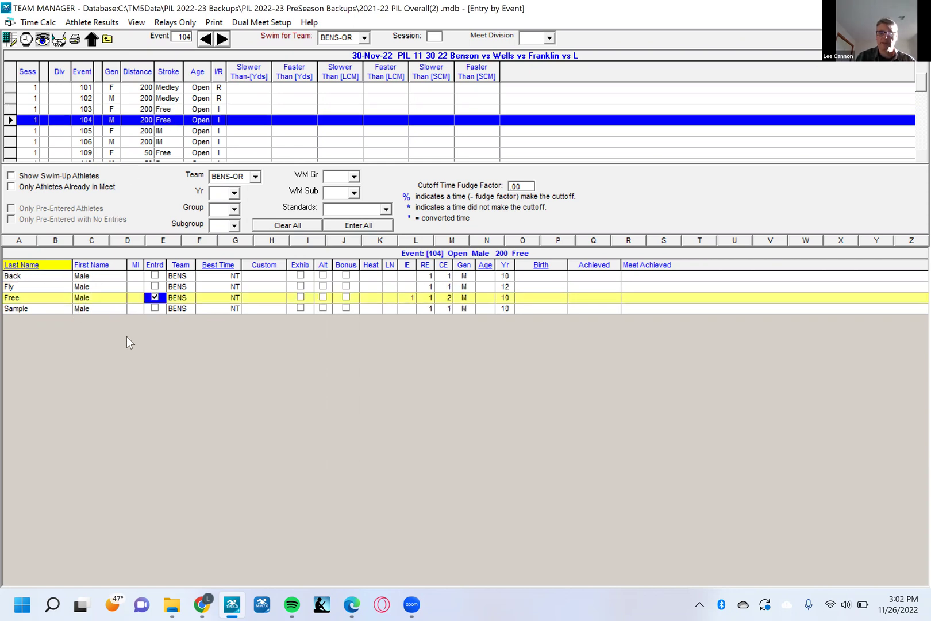
# Return to the meet list, open Entries by Name for the 11/30/22 meet, and set both the swim-for team and team filter to BENS-OR.
pyautogui.click(107, 44)
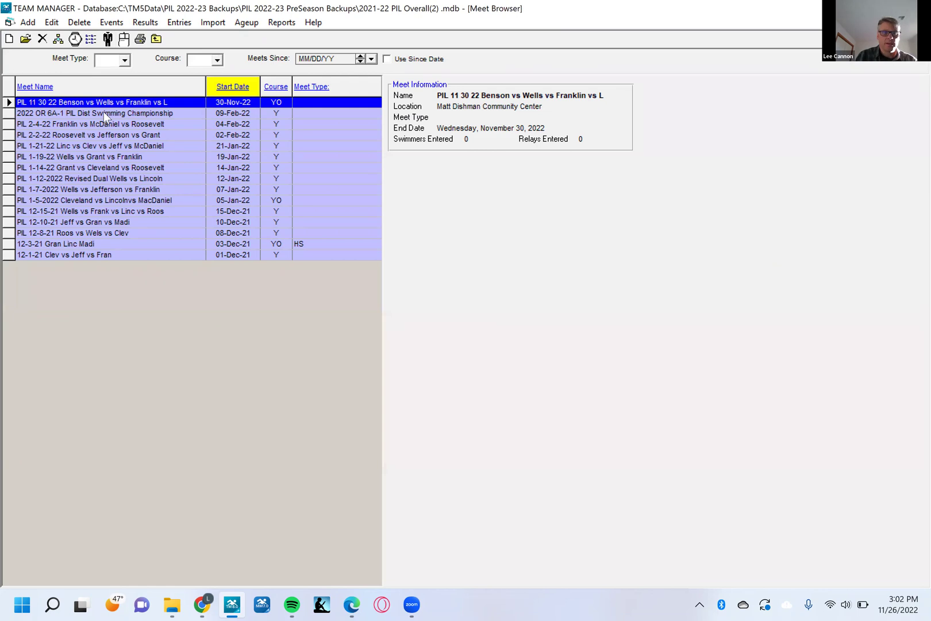
pyautogui.click(179, 23)
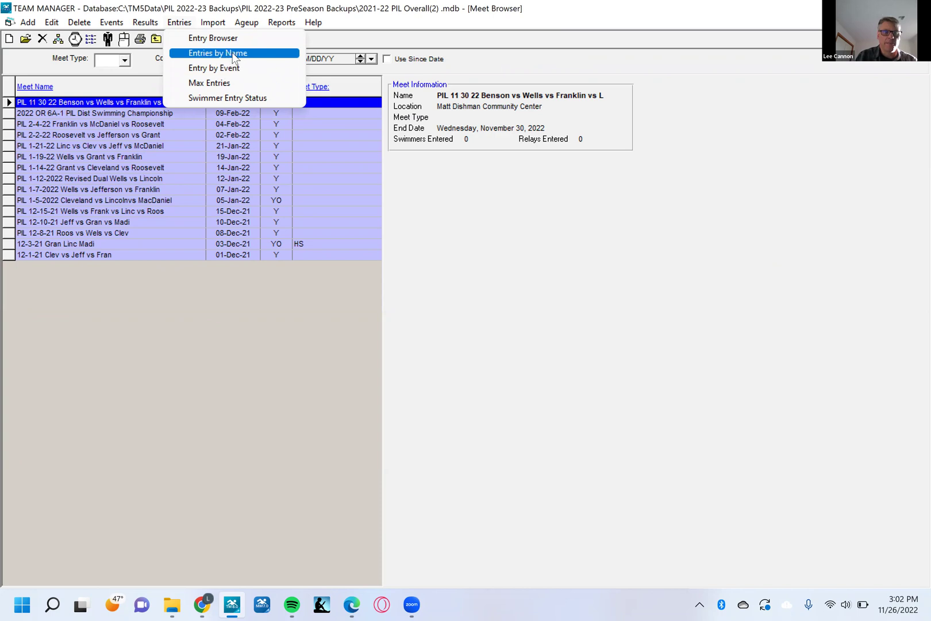
pyautogui.click(231, 54)
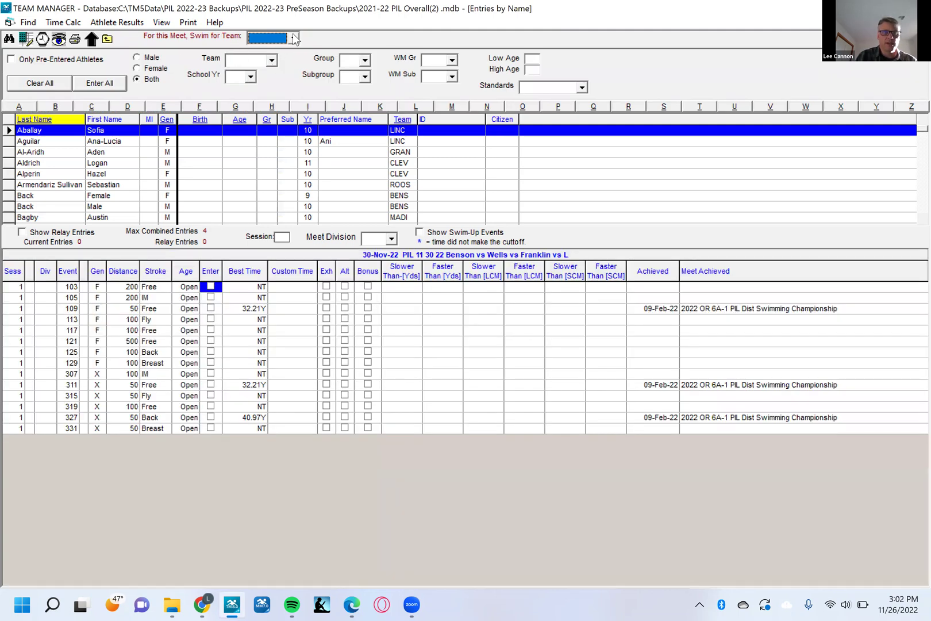
pyautogui.click(294, 38)
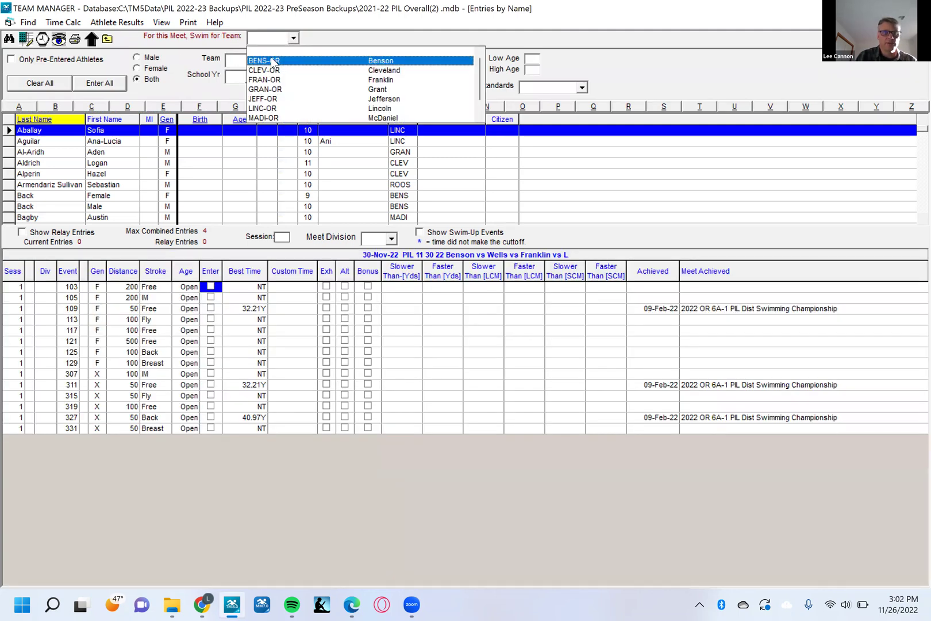
pyautogui.click(273, 61)
pyautogui.click(251, 61)
pyautogui.click(250, 85)
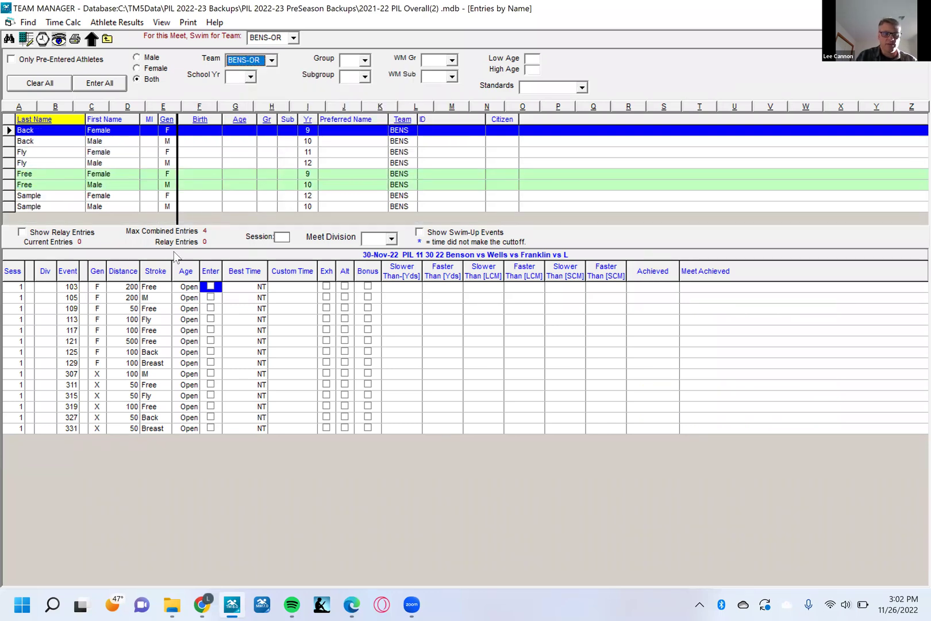
# Try entering Back Female in event 105, the 200 IM, and remove that entry again.
pyautogui.click(154, 299)
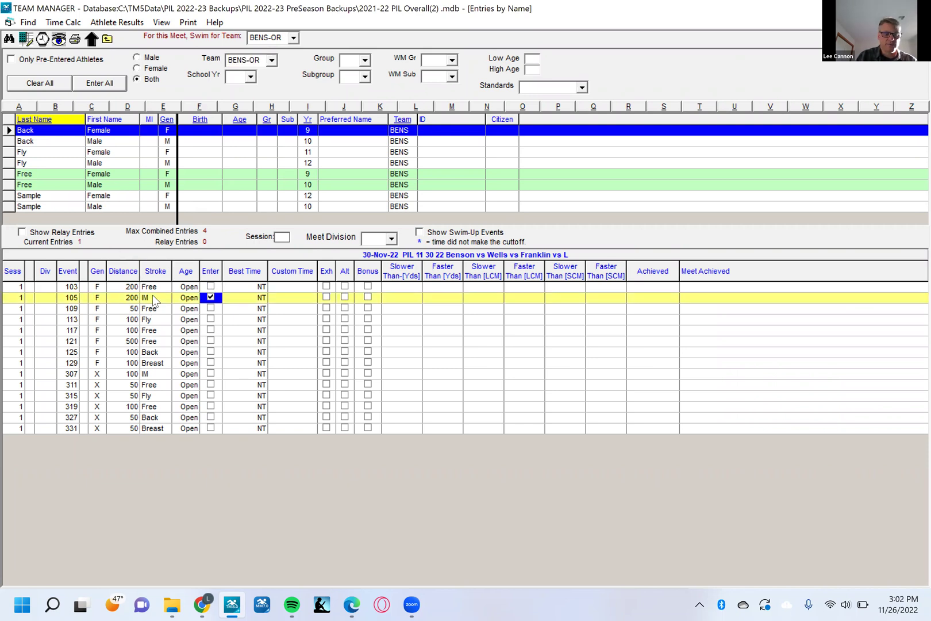
pyautogui.click(211, 298)
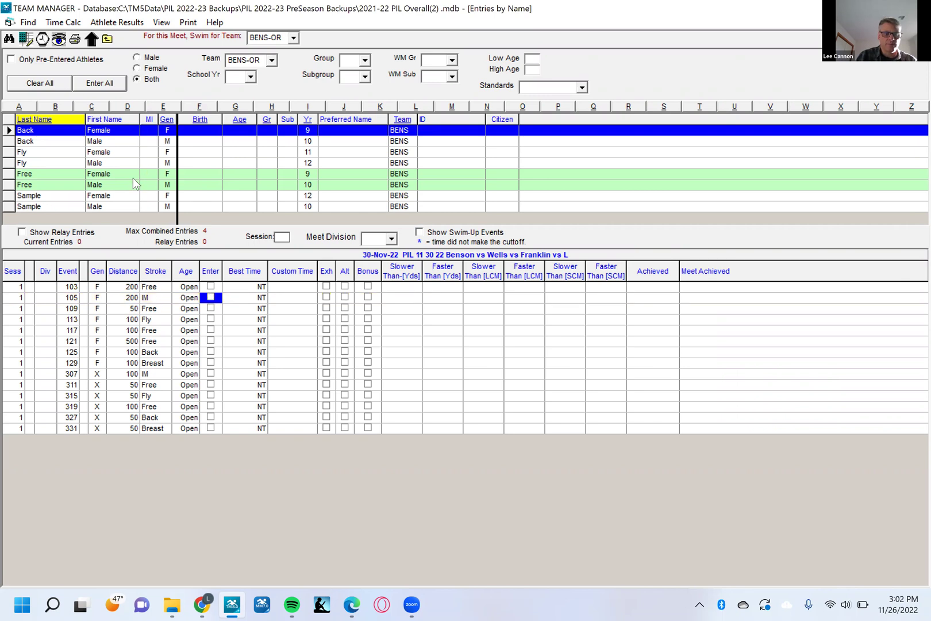
# Check the individual event entries of Free Female, Free Male and Fly Female in turn.
pyautogui.click(116, 174)
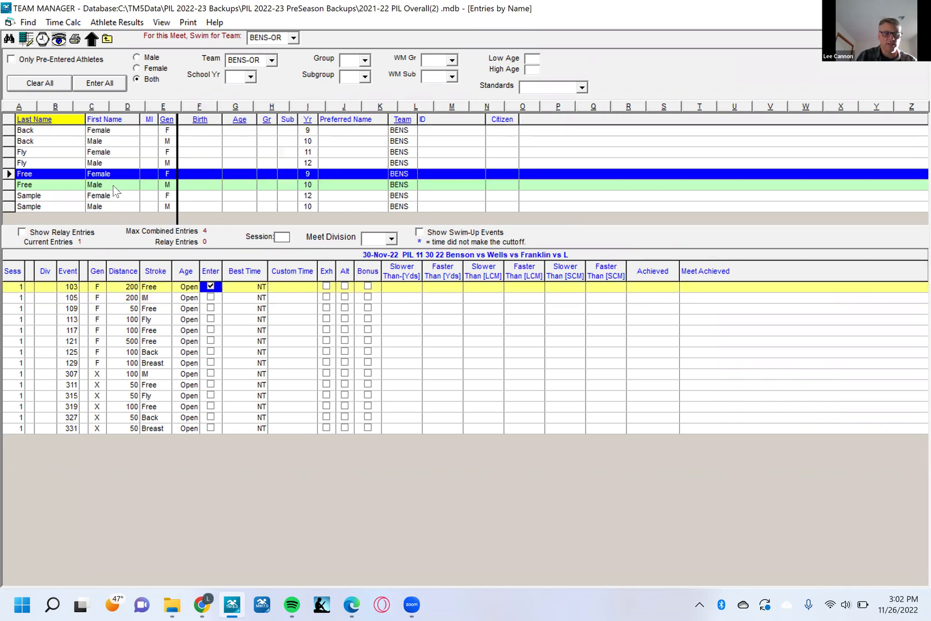
pyautogui.click(114, 186)
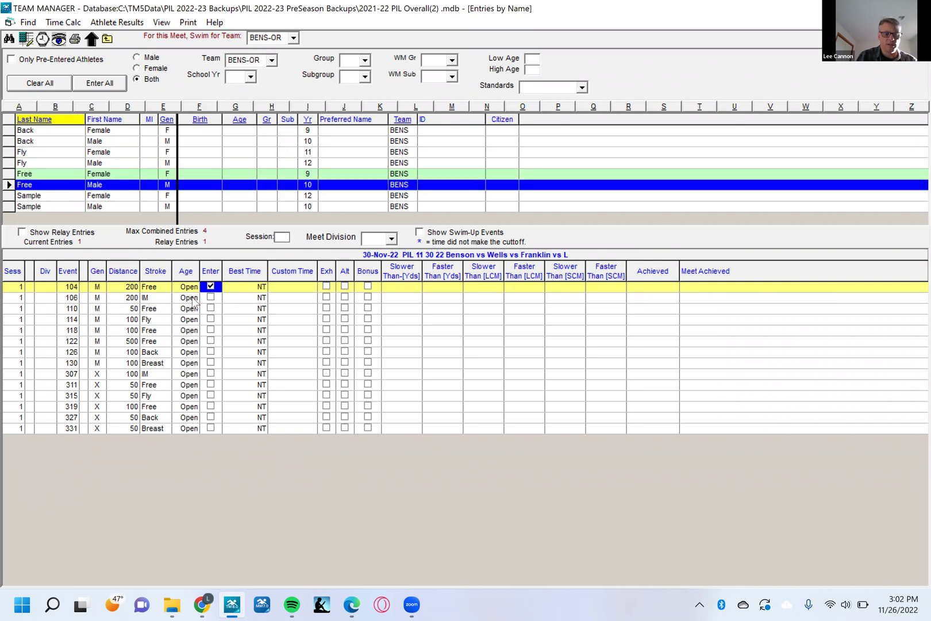
pyautogui.click(116, 153)
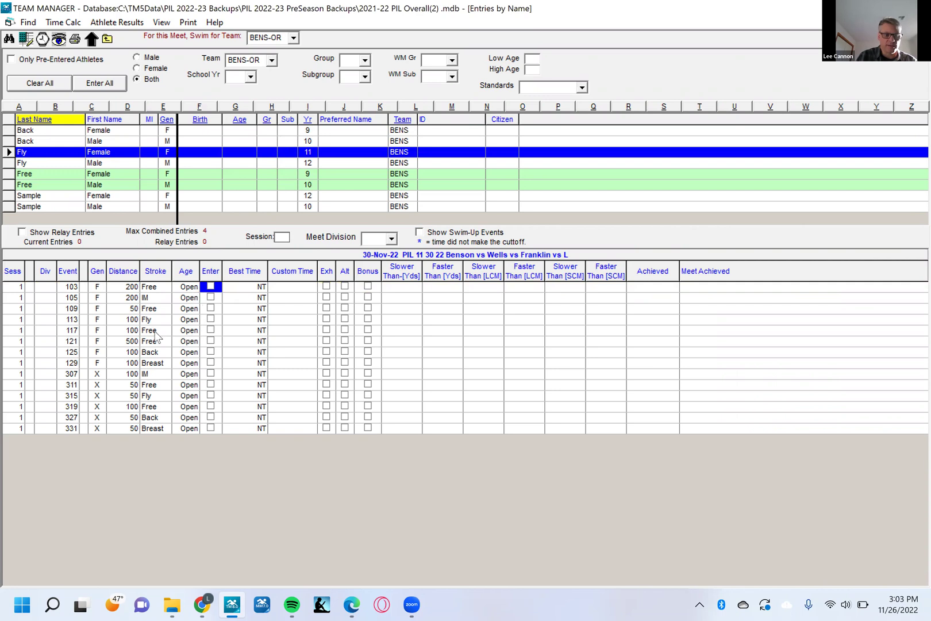
# Enter Fly Female in events 113 (100 Fly) and 121 (500 Free), and Fly Male in events 110 (50 Free) and 307 (100 IM).
pyautogui.click(210, 320)
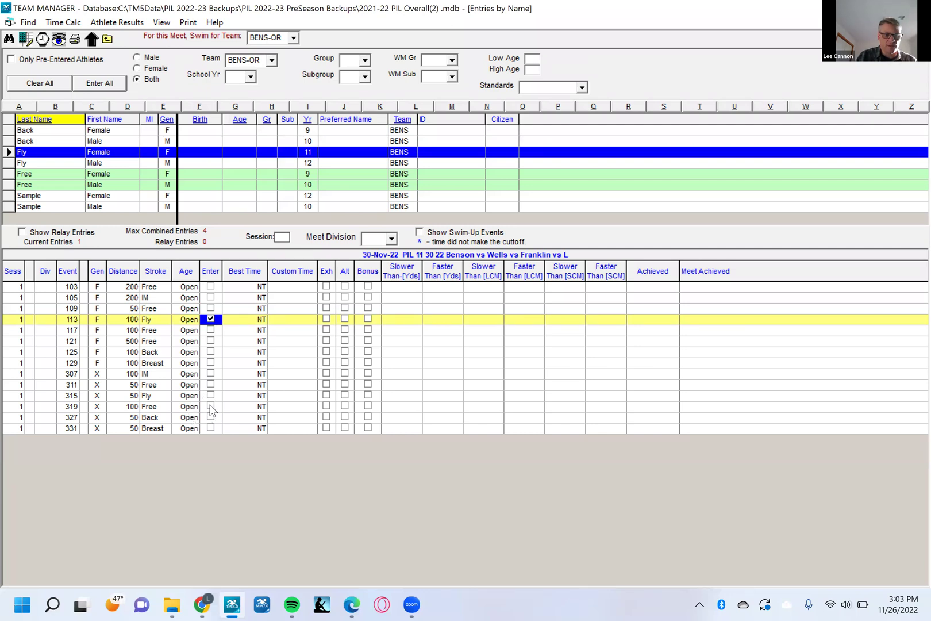
pyautogui.click(211, 341)
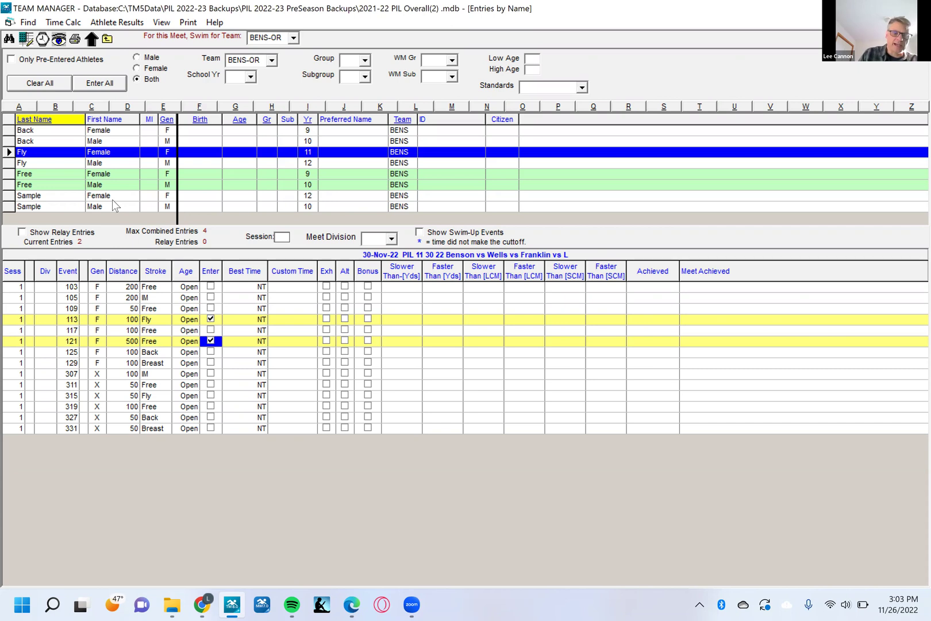
pyautogui.click(122, 164)
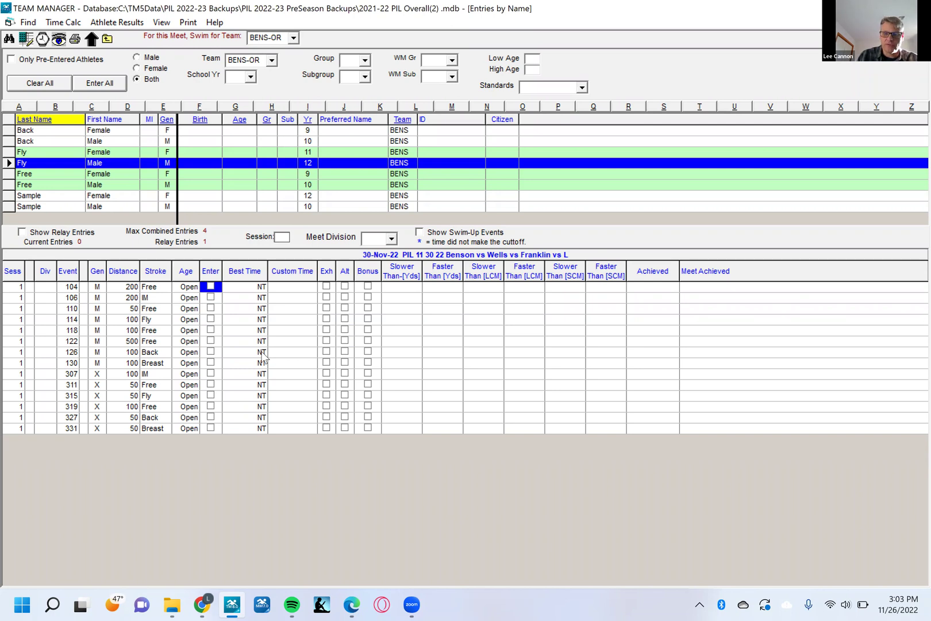
pyautogui.click(211, 309)
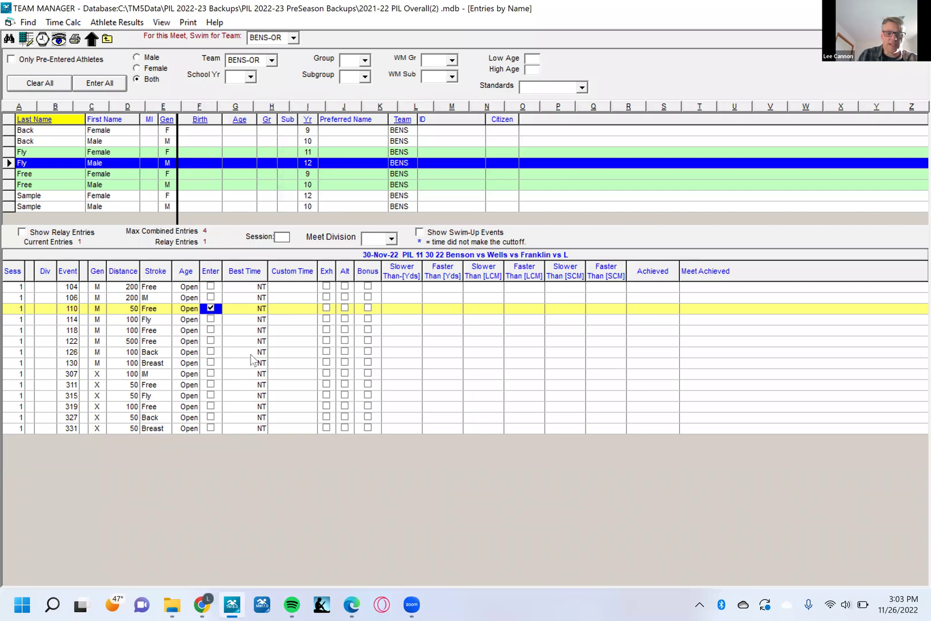
pyautogui.click(211, 373)
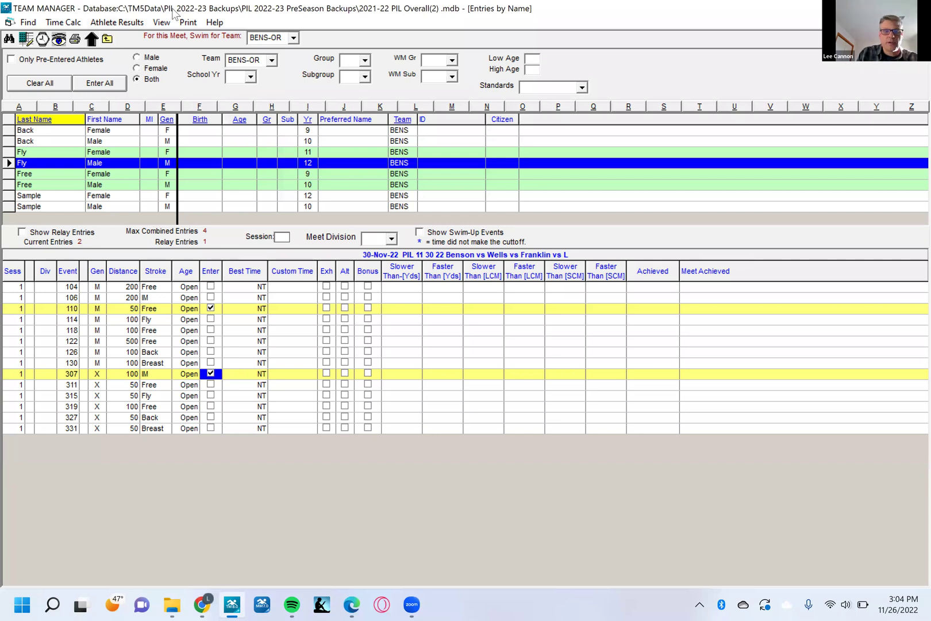
pyautogui.click(106, 39)
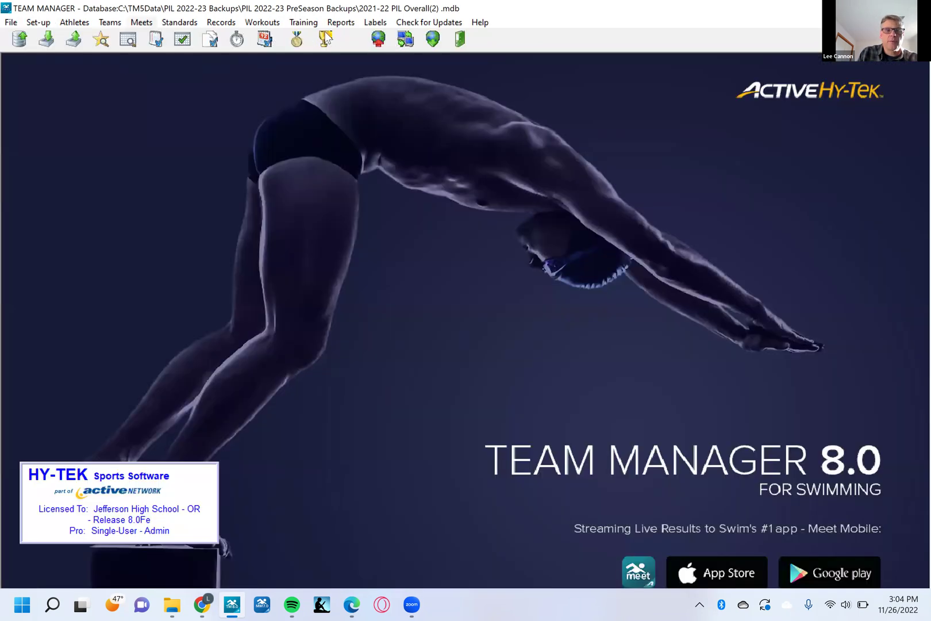
# Create and view the Meet Entries Spreadsheet report for team BENS-OR in the 30-Nov-22 meet, and close it again.
pyautogui.click(341, 24)
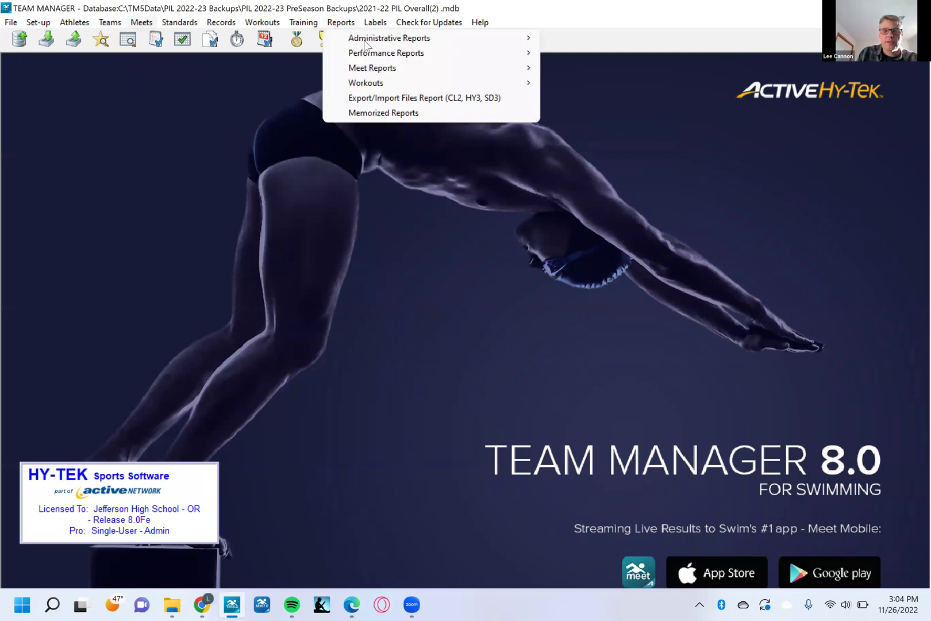
pyautogui.moveTo(367, 58)
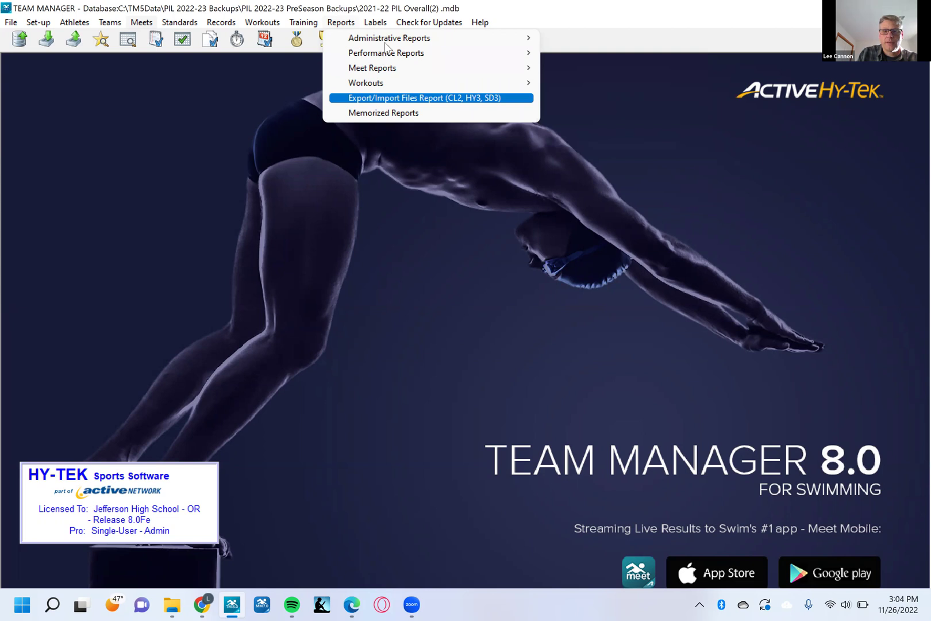
pyautogui.moveTo(386, 42)
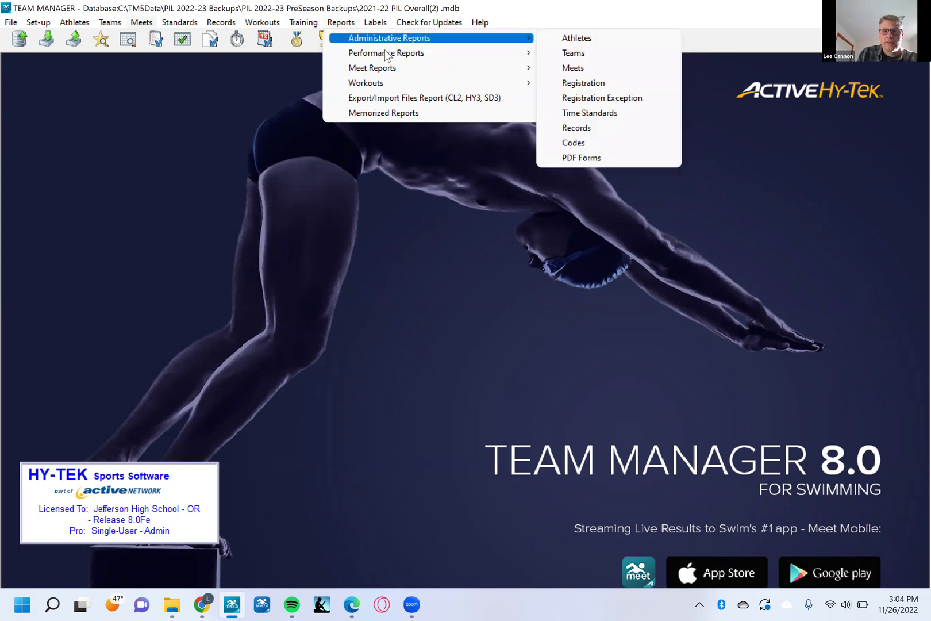
pyautogui.moveTo(376, 70)
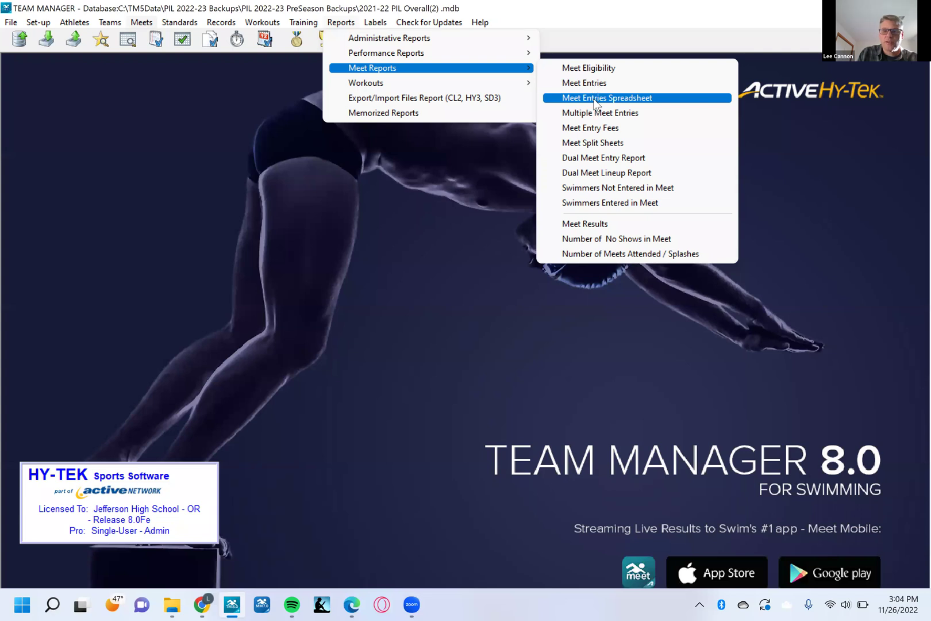
pyautogui.click(594, 99)
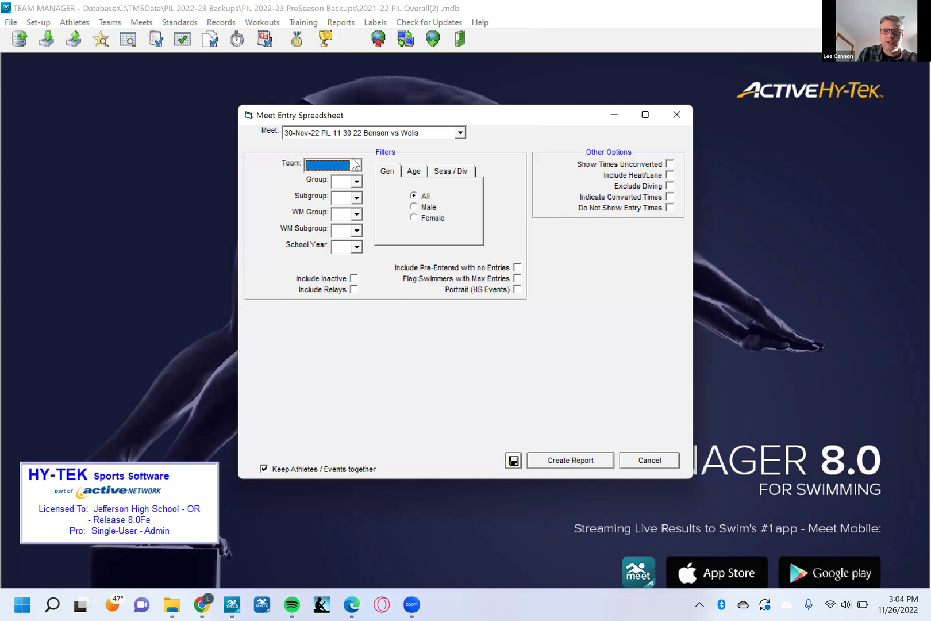
pyautogui.click(355, 165)
pyautogui.click(392, 173)
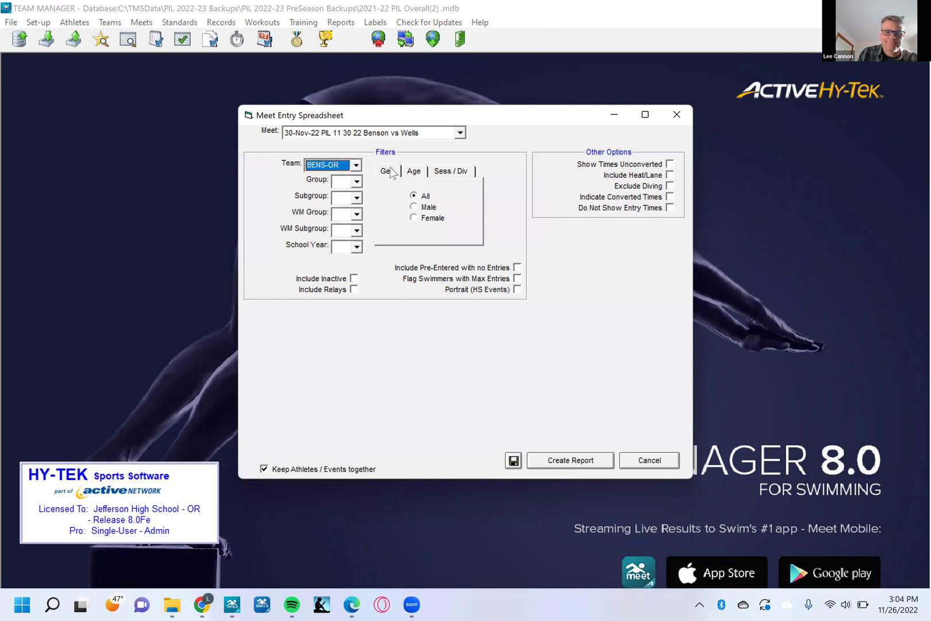
pyautogui.click(556, 461)
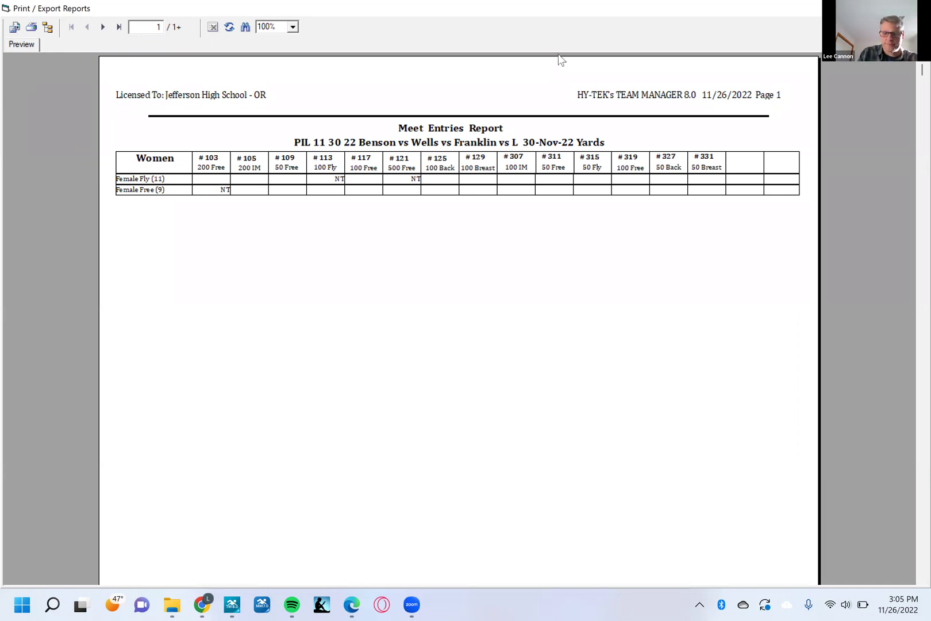
pyautogui.press('Escape')
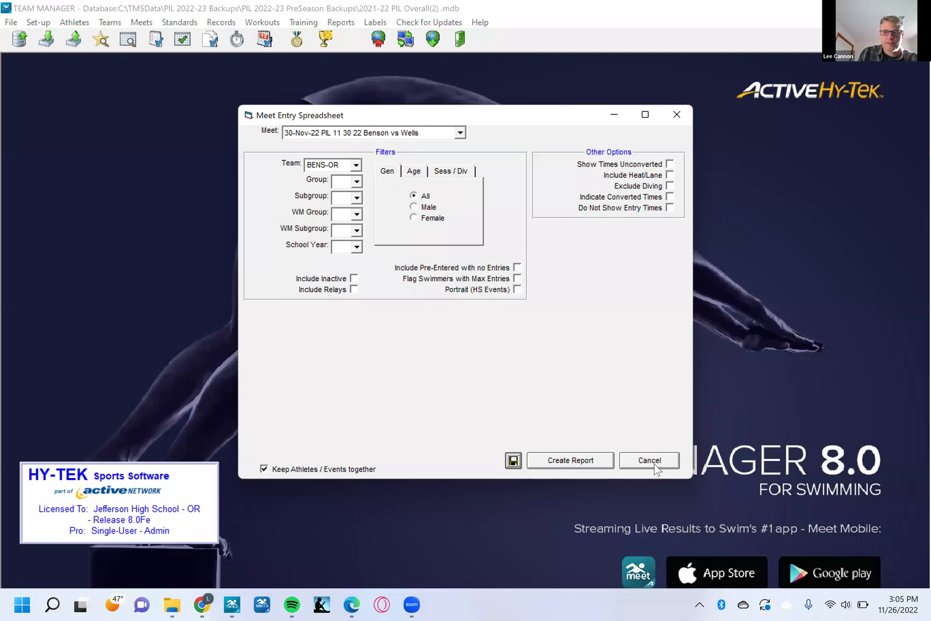
pyautogui.click(649, 460)
# Create the individual Meet Entries report for BENS-OR sorted by meet event number, check the listed entries, and close it.
pyautogui.click(341, 22)
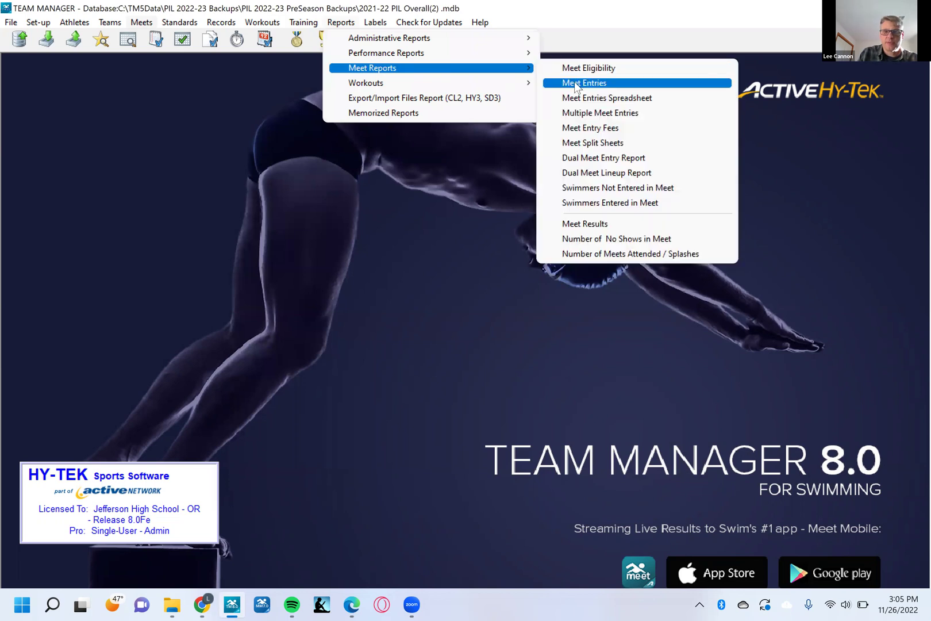
pyautogui.click(574, 81)
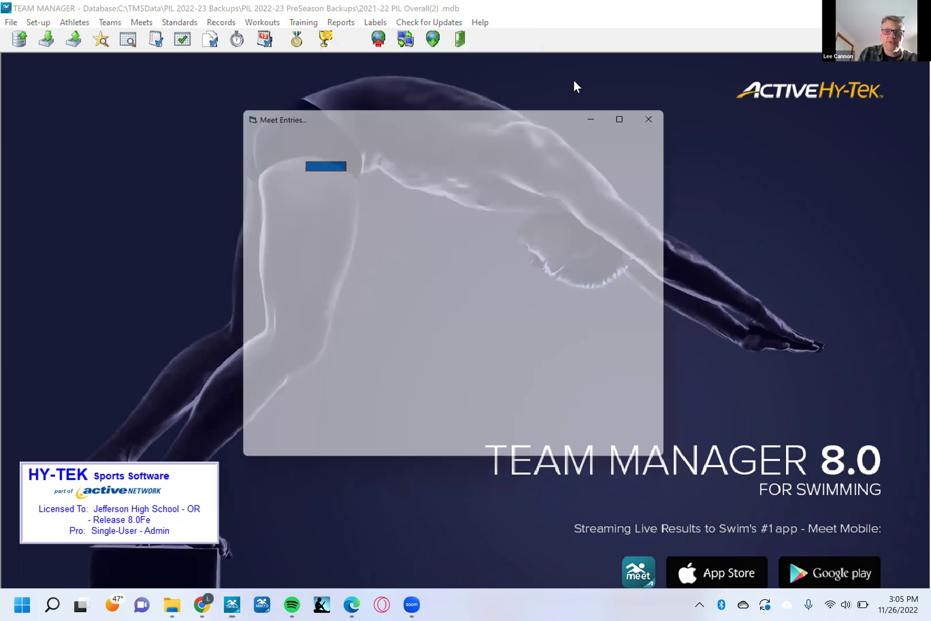
pyautogui.click(356, 165)
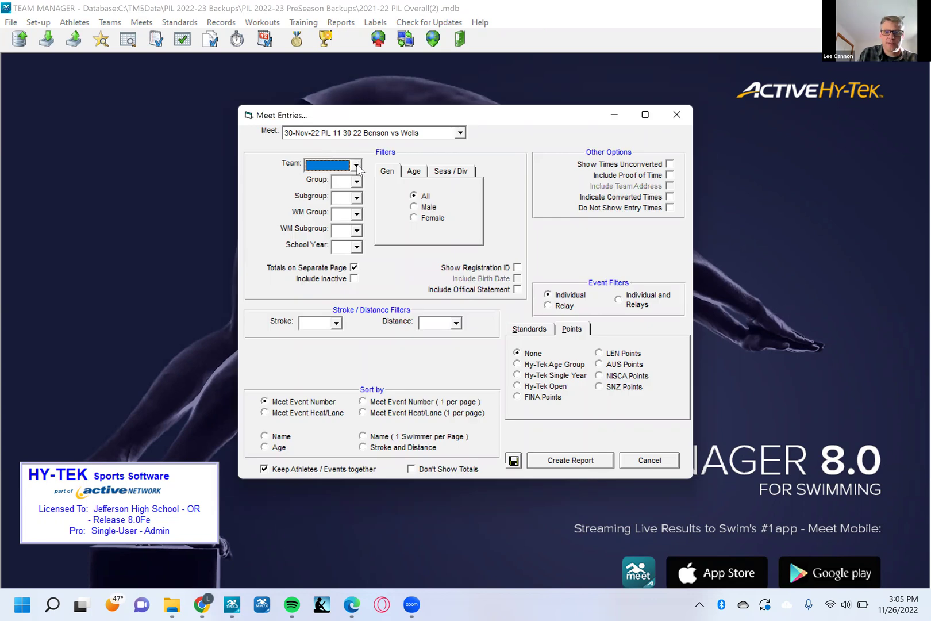
pyautogui.click(338, 189)
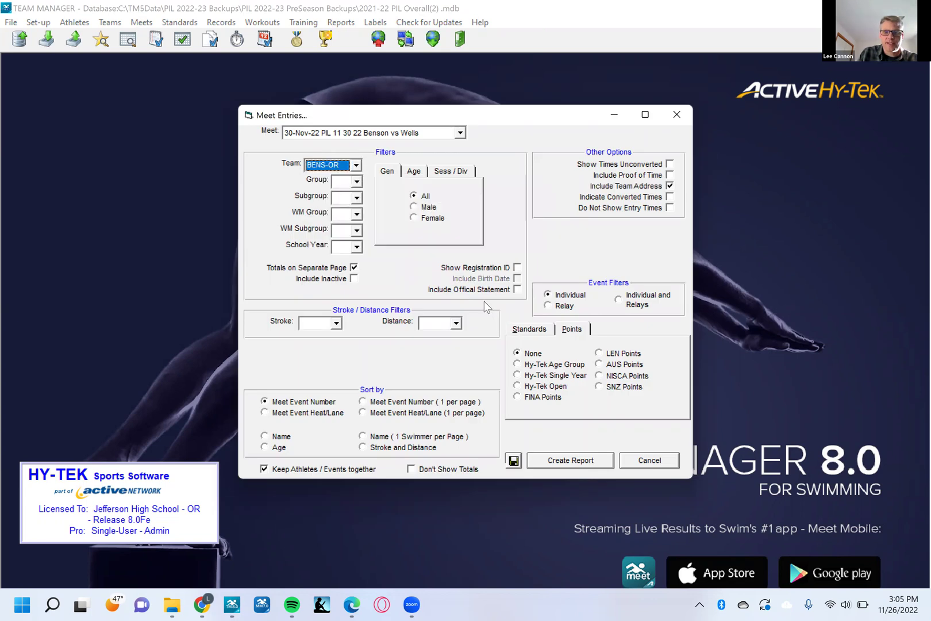
pyautogui.click(569, 464)
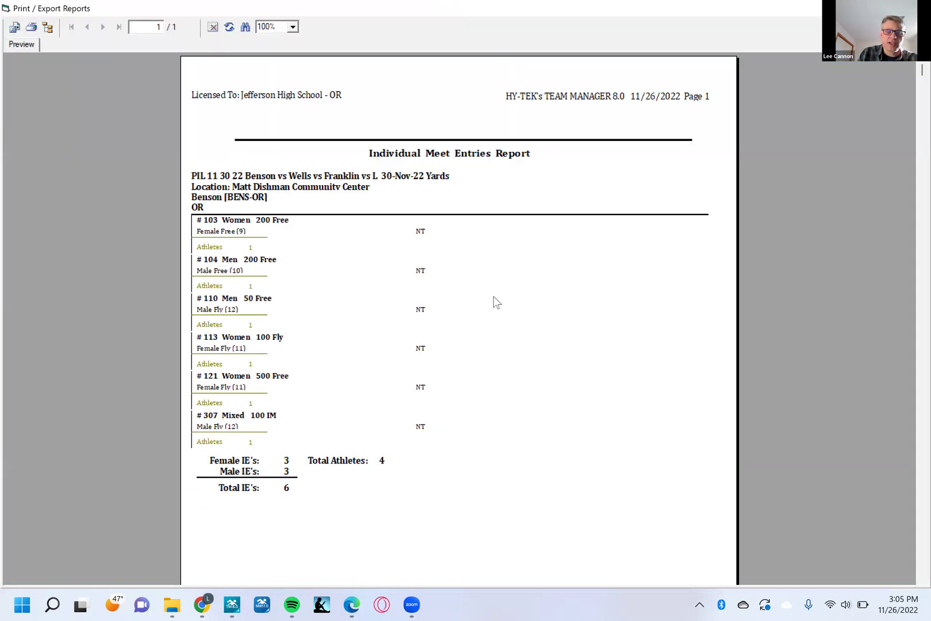
pyautogui.scroll(-3, 494, 296)
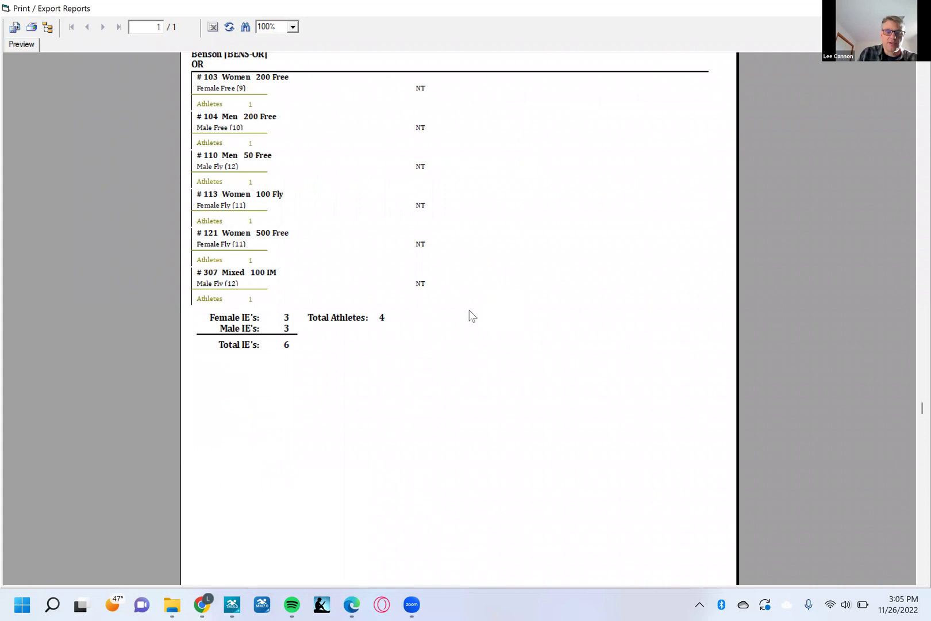
pyautogui.scroll(3, 471, 316)
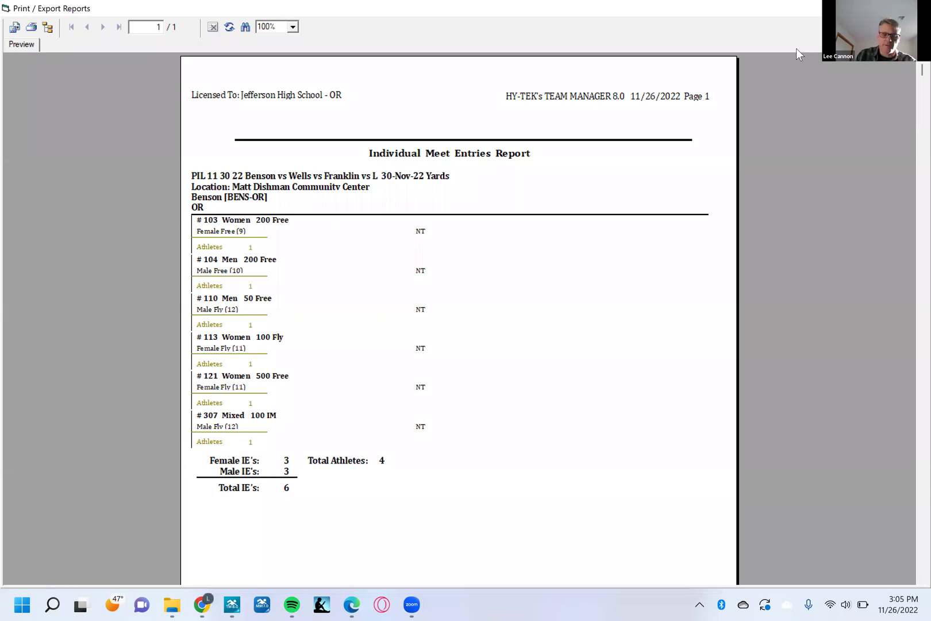
pyautogui.hotkey('alt', 'F4')
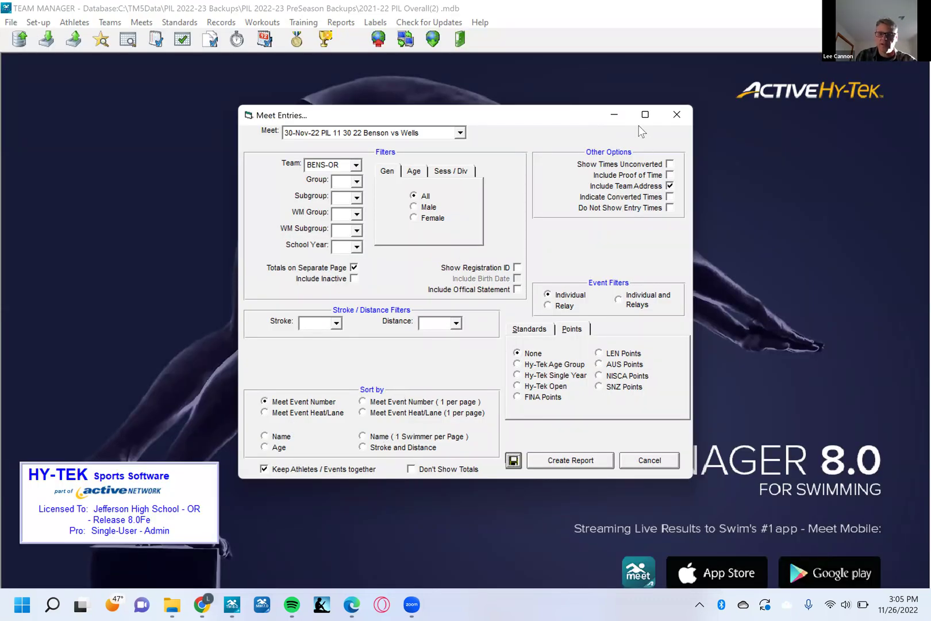
pyautogui.click(657, 461)
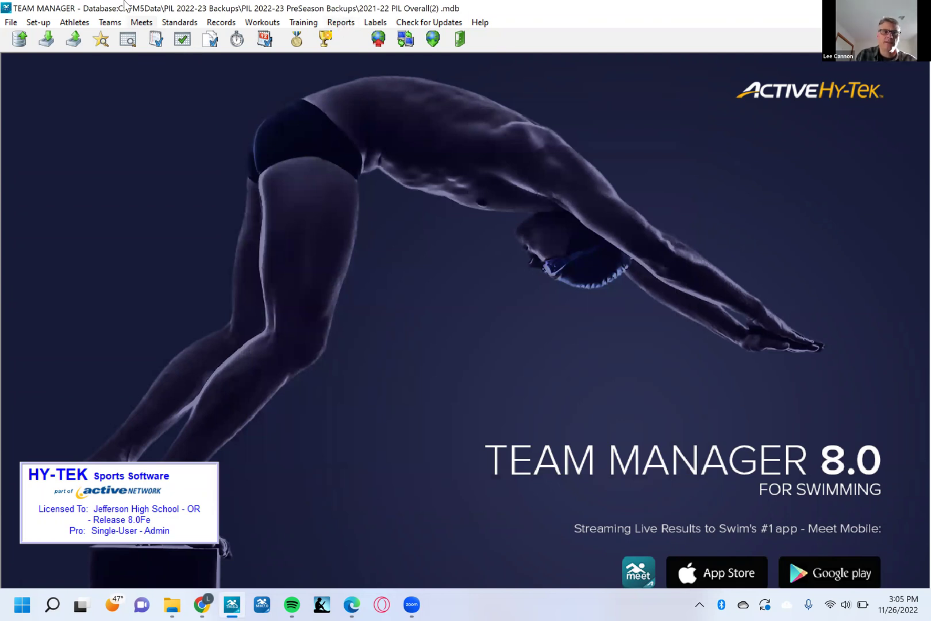
# Export the 30-Nov-22 meet entries, relays included, to the PIL 2022-23 PreSeason Backups folder on drive C.
pyautogui.click(10, 22)
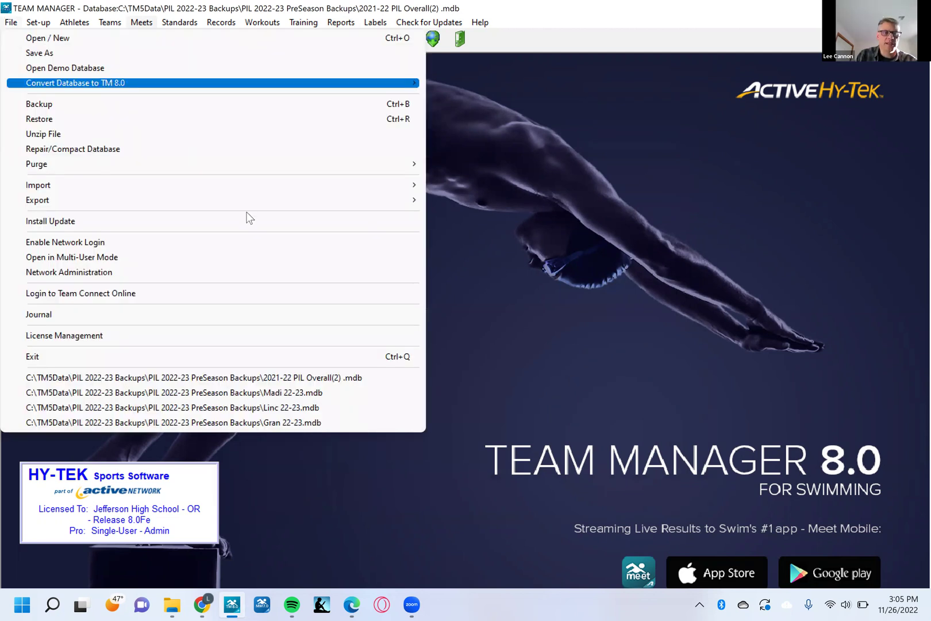
pyautogui.moveTo(396, 199)
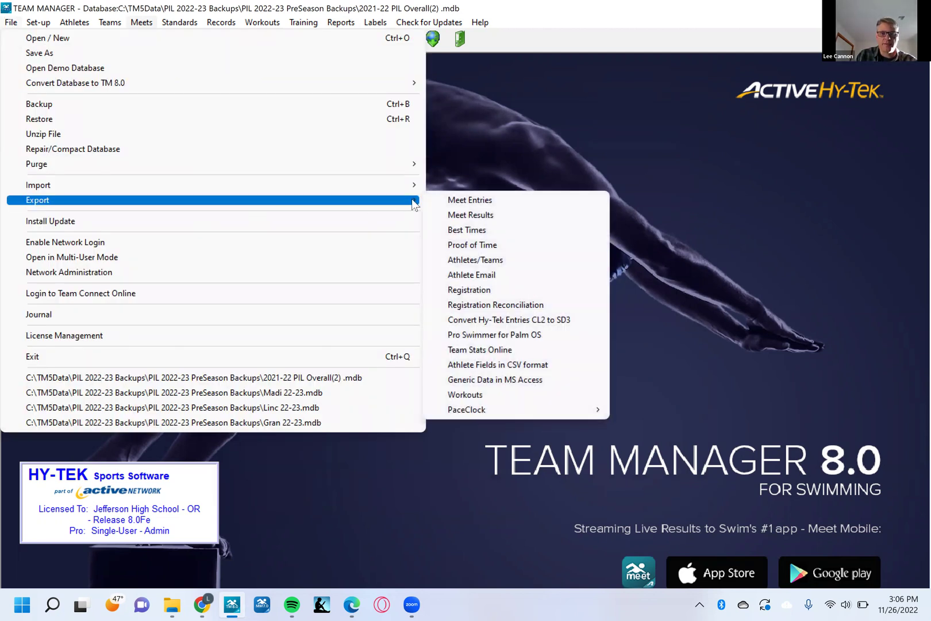
pyautogui.click(460, 201)
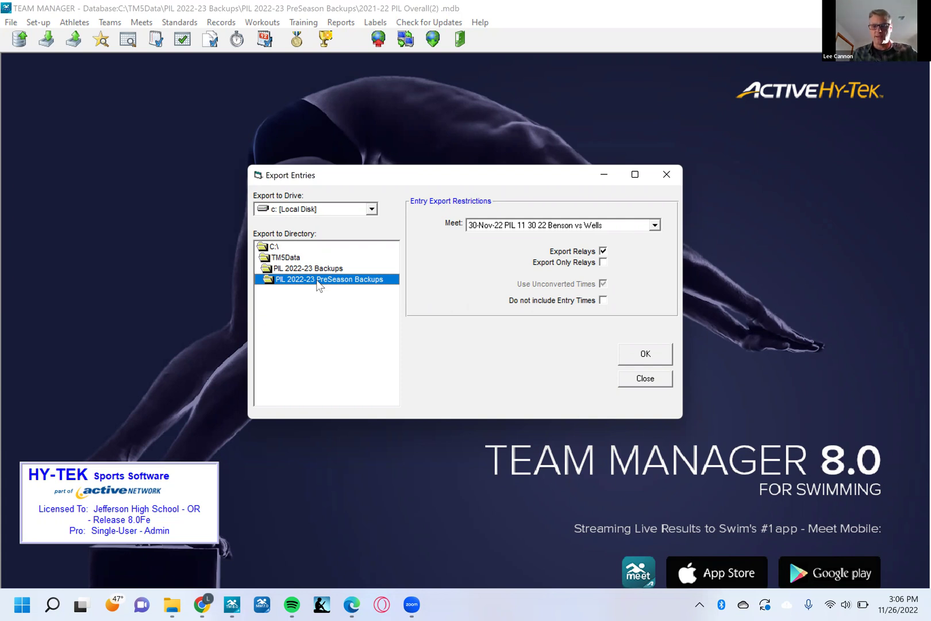
pyautogui.click(660, 355)
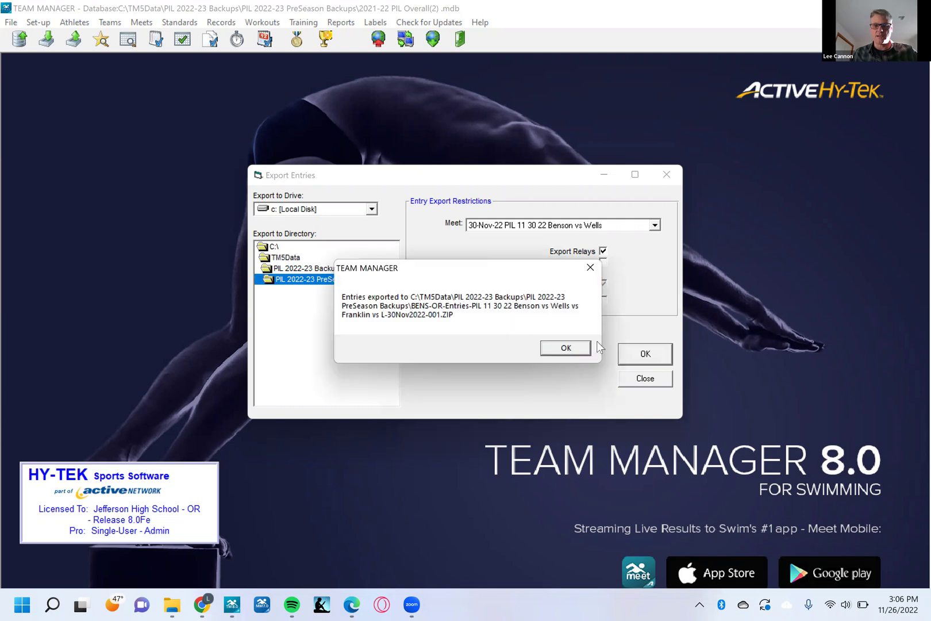
pyautogui.click(565, 349)
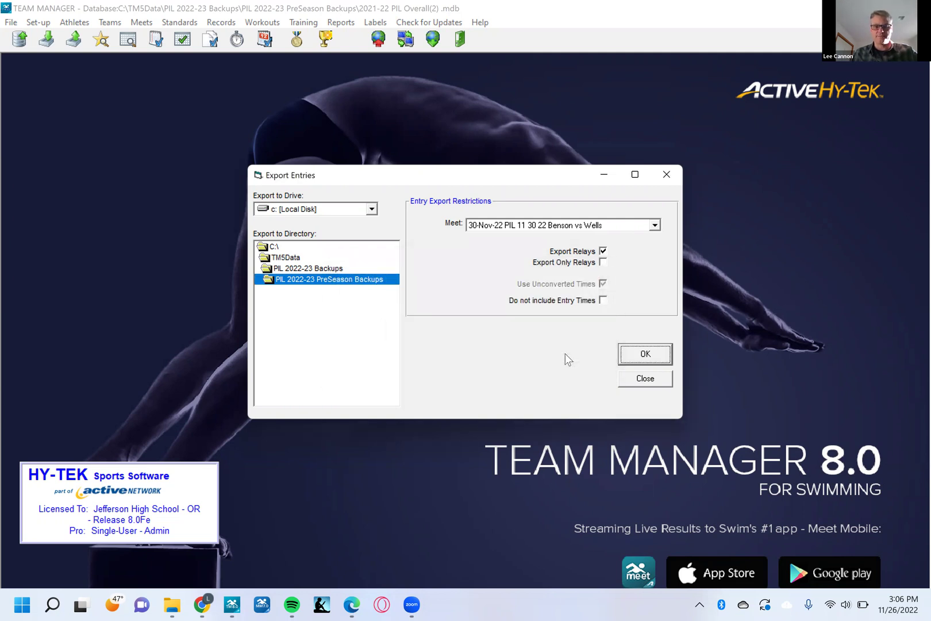
pyautogui.click(648, 380)
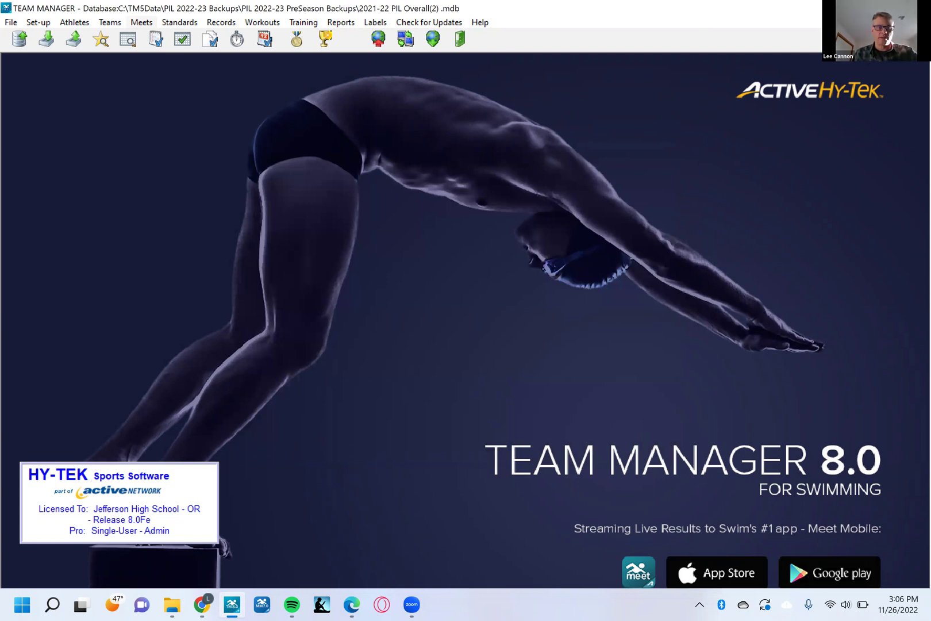
# Switch to Gmail and start a new message to the PIL swimming contact's e-mail with the subject "My Sample Meet Entries".
pyautogui.hotkey('alt', 'Tab')
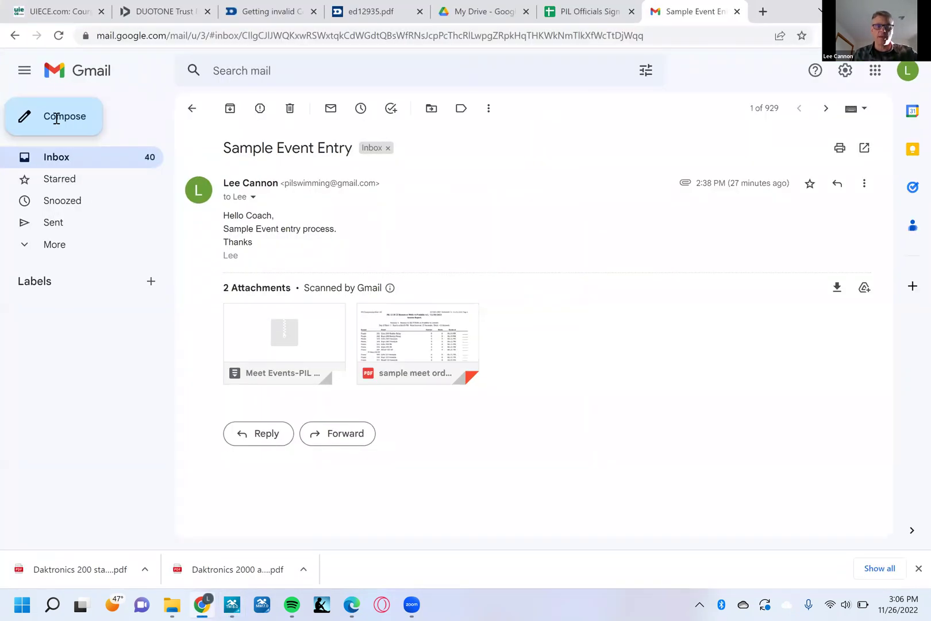
pyautogui.click(56, 117)
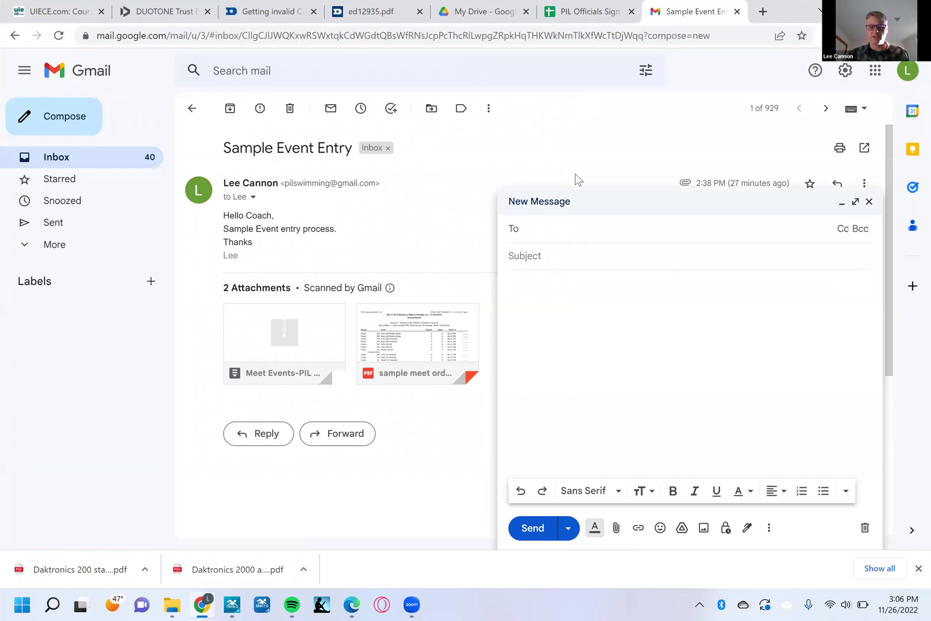
pyautogui.write('pil')
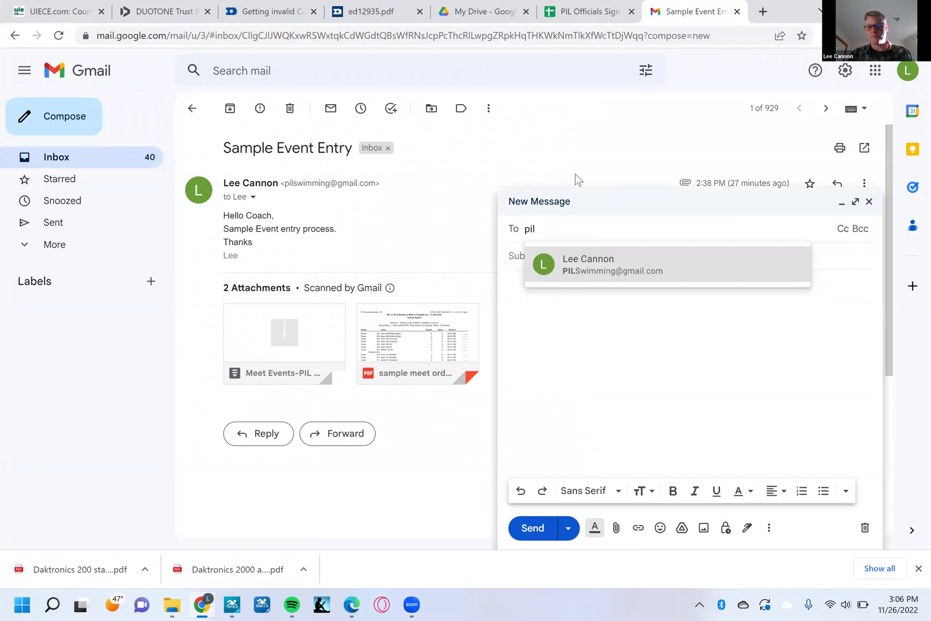
pyautogui.press('Tab')
pyautogui.write('My ')
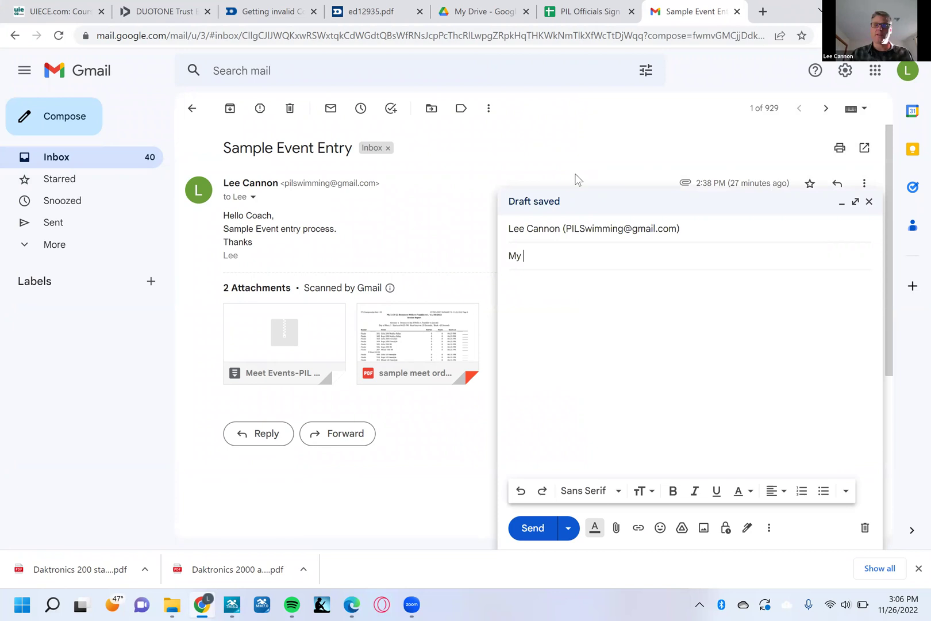
pyautogui.write('Sample Meet Entries')
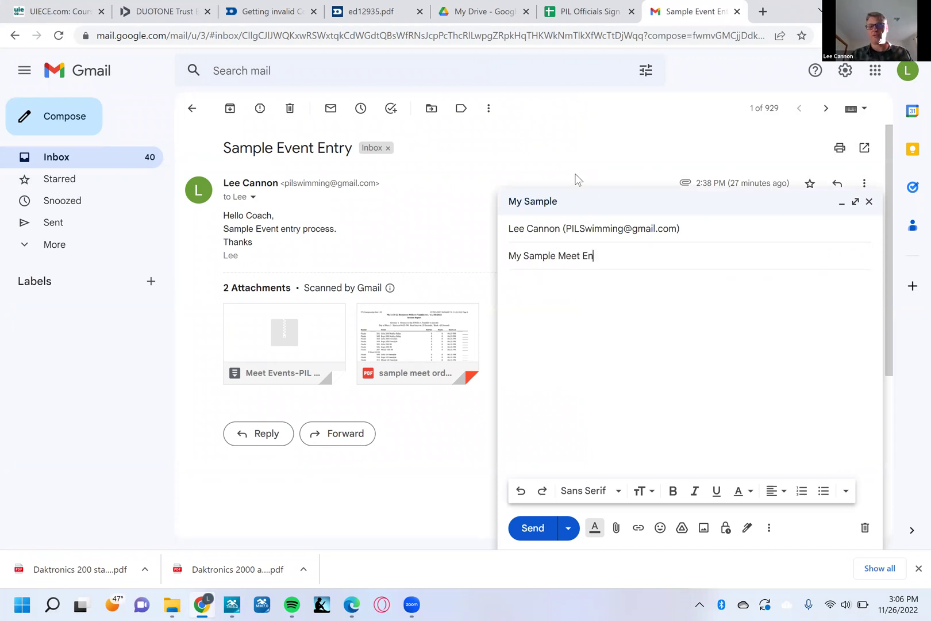
pyautogui.press('Tab')
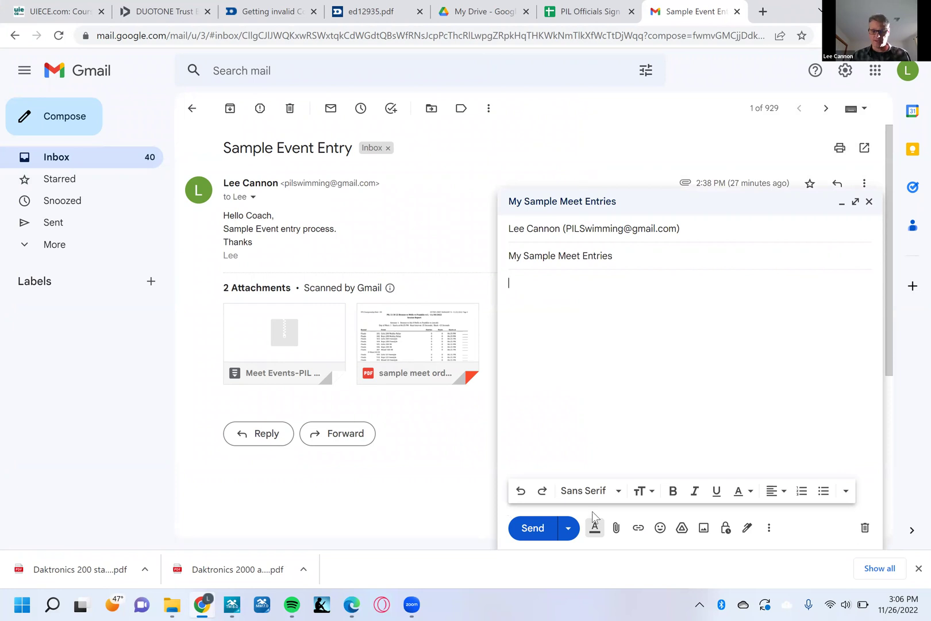
pyautogui.click(617, 527)
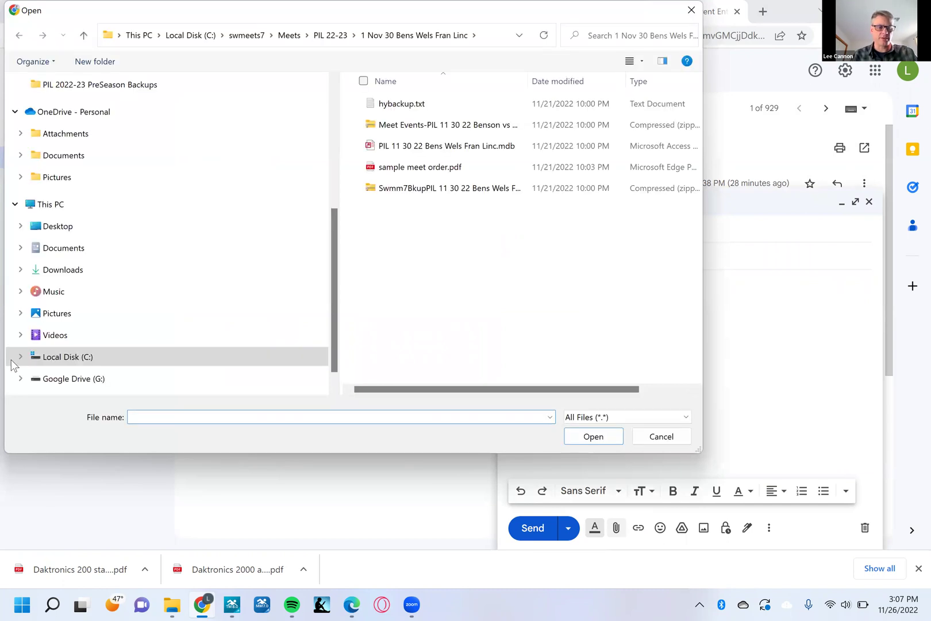
pyautogui.click(21, 356)
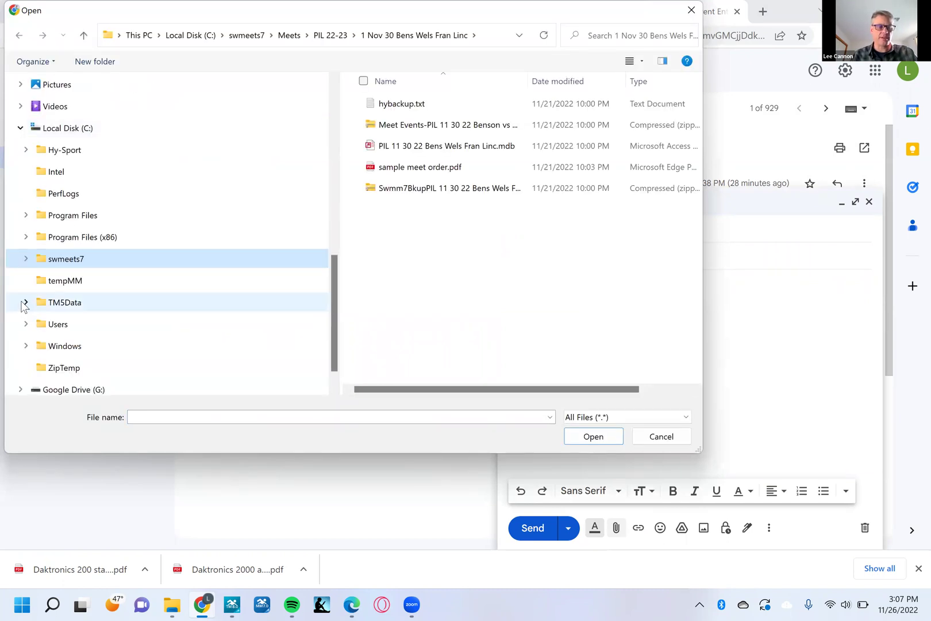
pyautogui.click(24, 304)
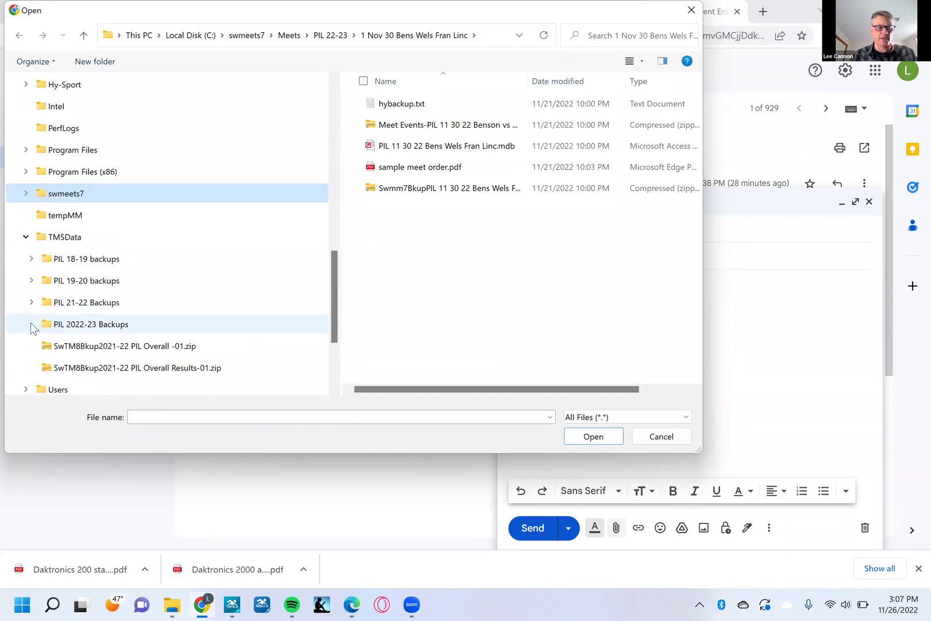
pyautogui.click(31, 323)
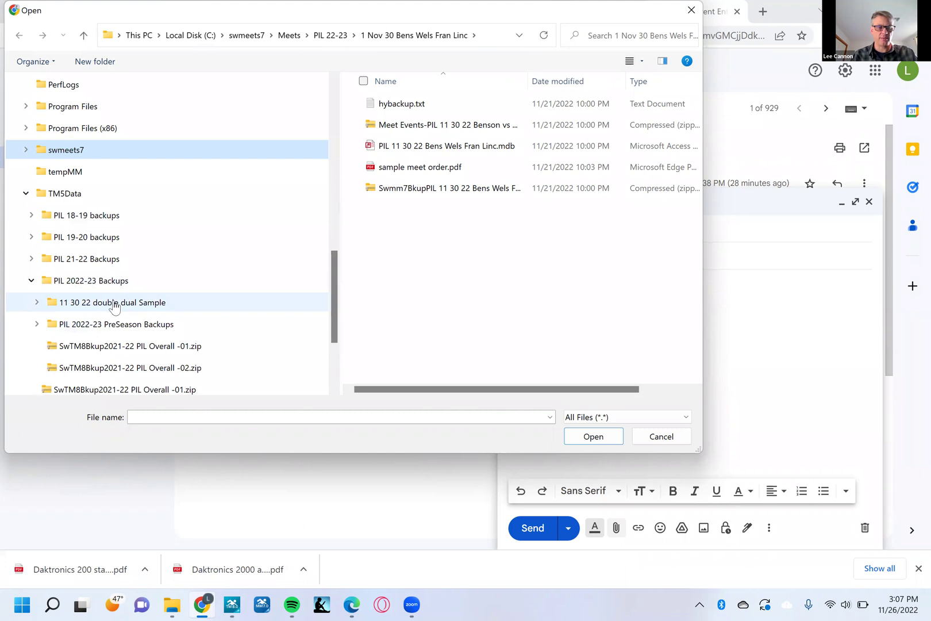
pyautogui.click(115, 307)
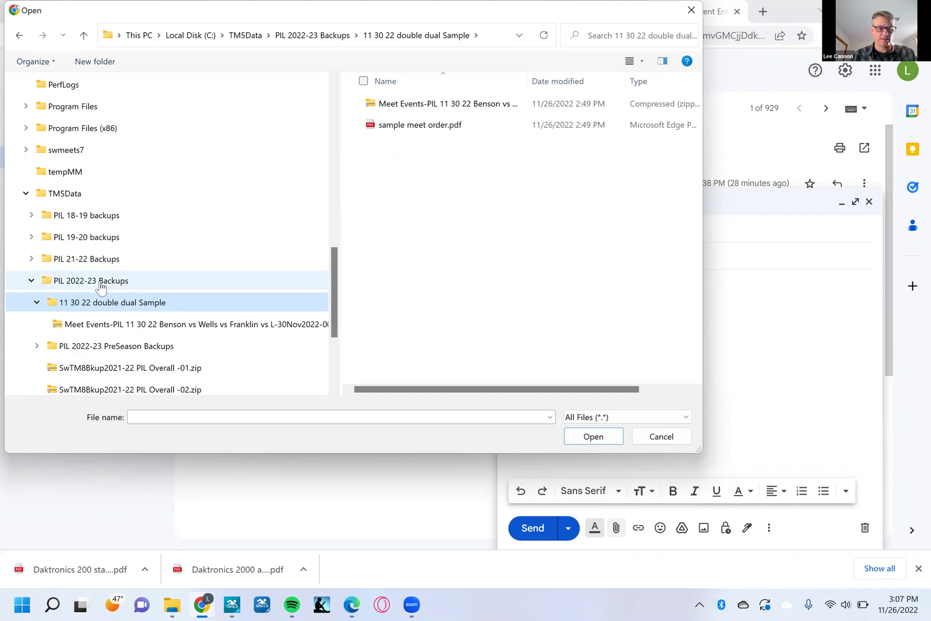
pyautogui.scroll(-1, 140, 345)
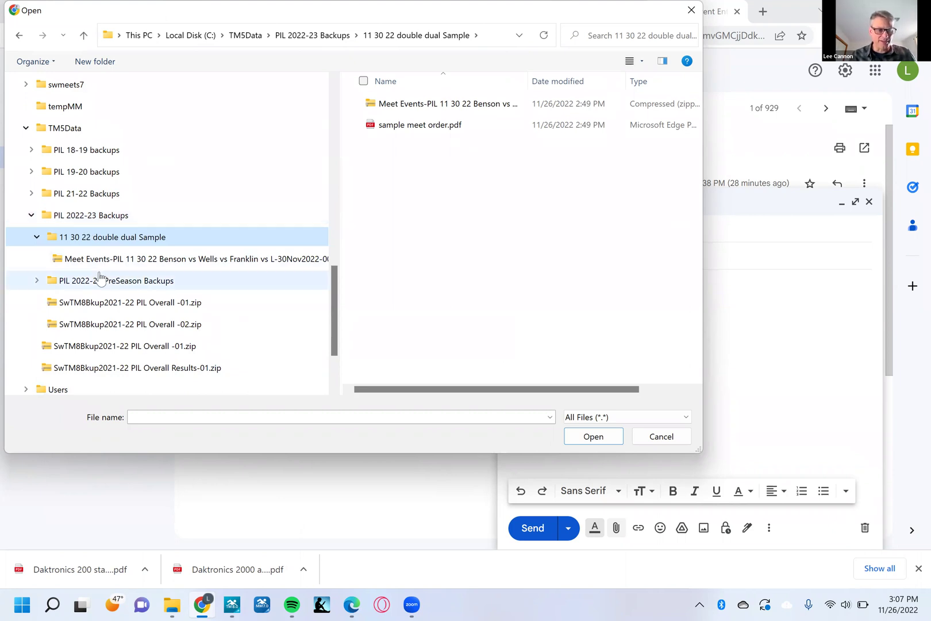
pyautogui.click(662, 437)
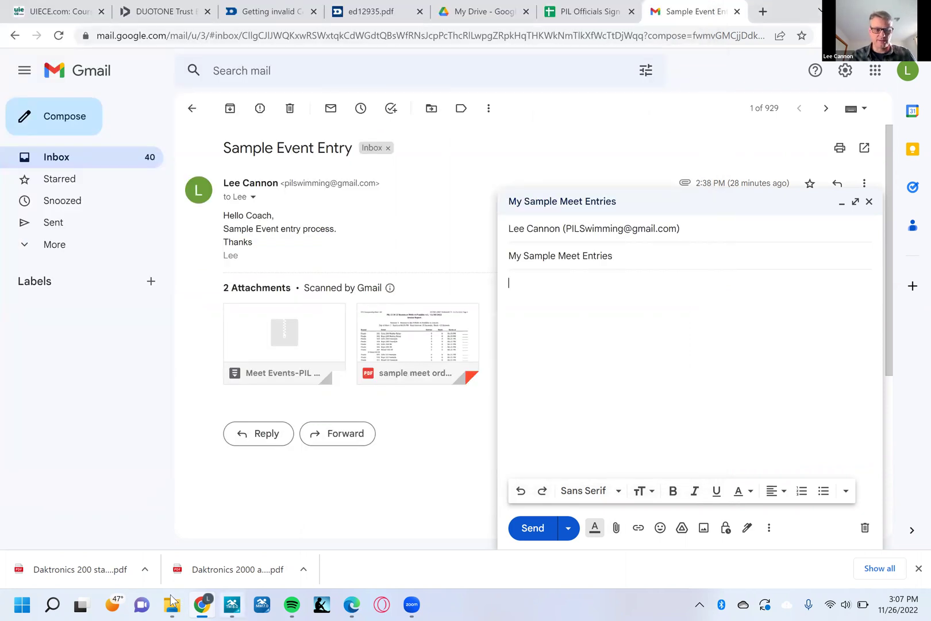
# Switch to Team Manager and export the 30-Nov-22 meet entries, relays included, to the 11 30 22 double dual Sample folder in PIL 2022-23 Backups.
pyautogui.click(233, 602)
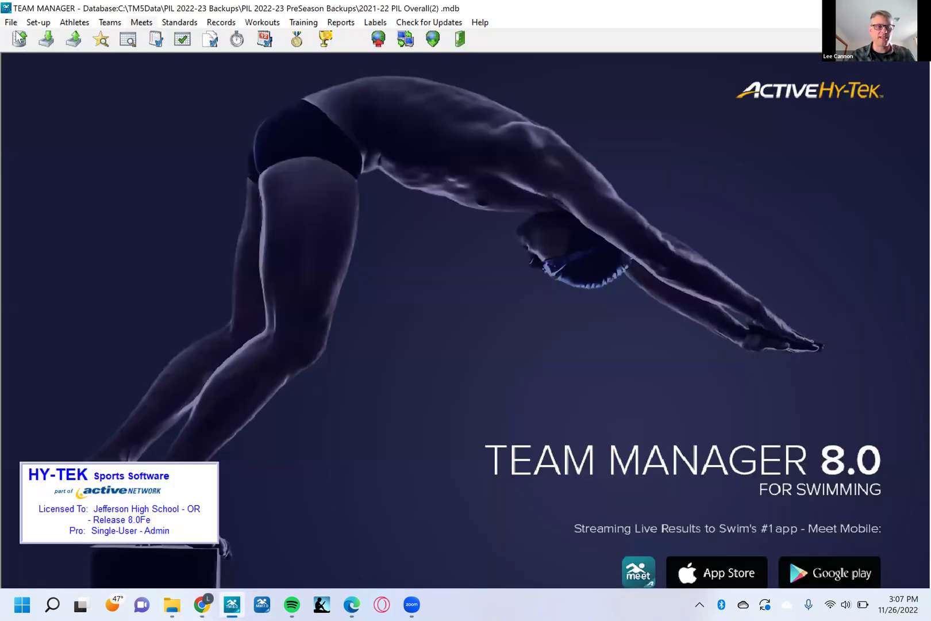
pyautogui.click(11, 22)
pyautogui.moveTo(141, 186)
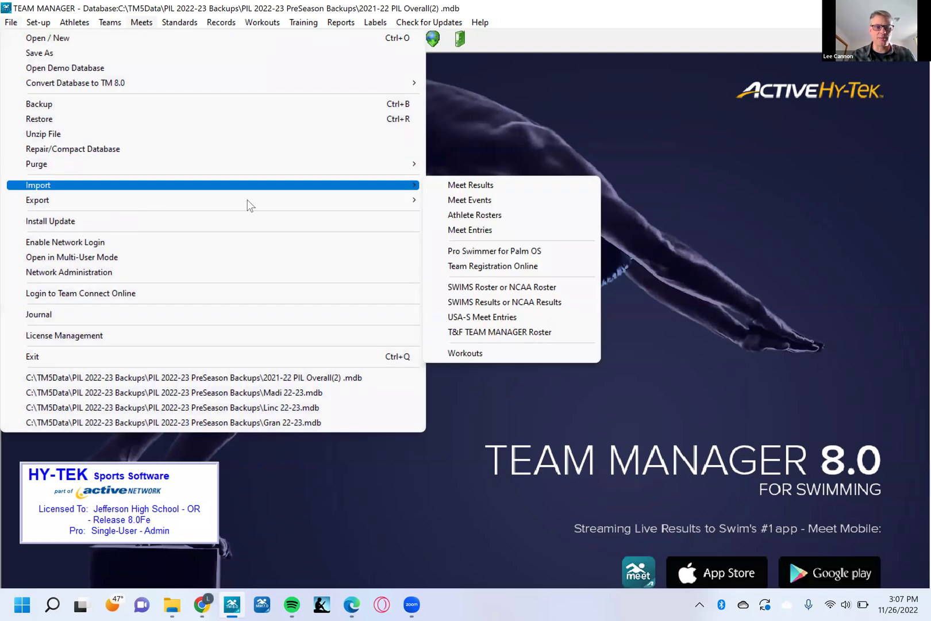
pyautogui.moveTo(289, 201)
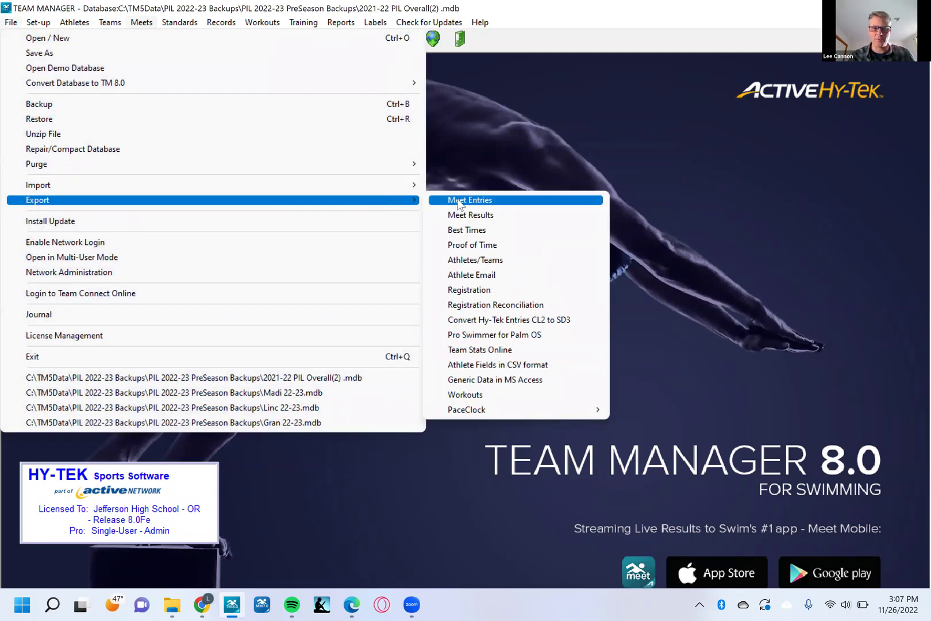
pyautogui.click(459, 201)
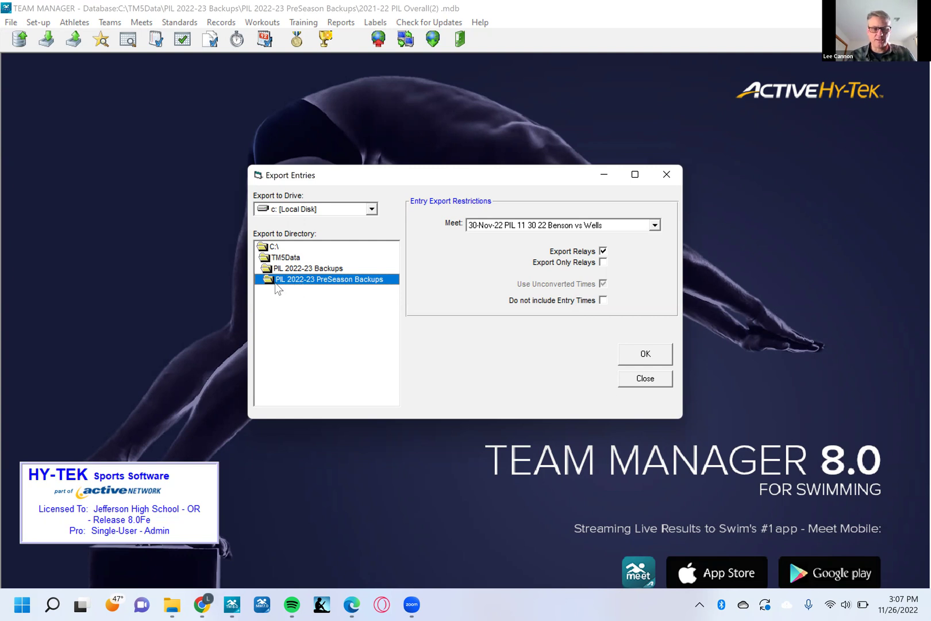
pyautogui.doubleClick(278, 268)
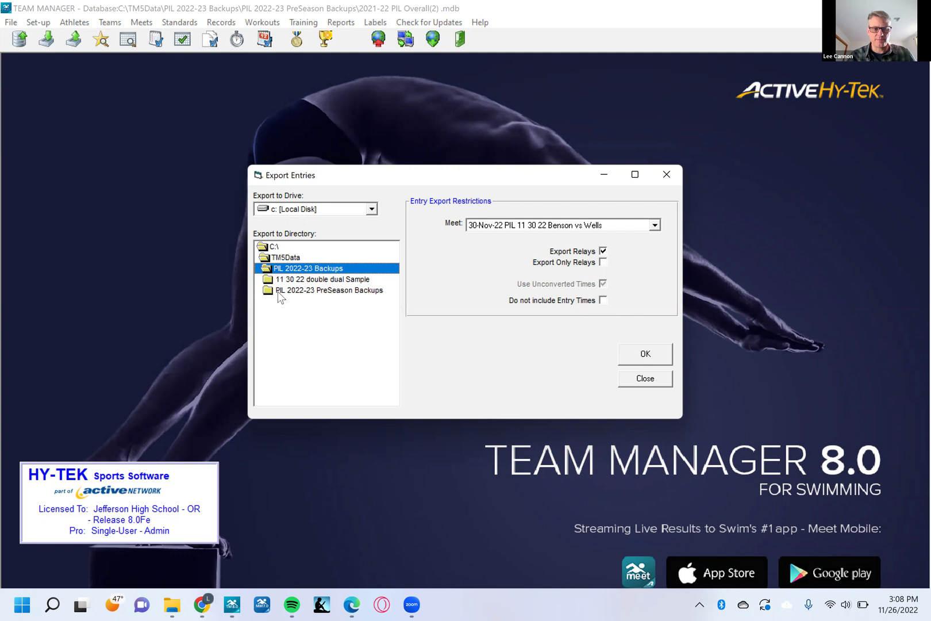
pyautogui.doubleClick(311, 280)
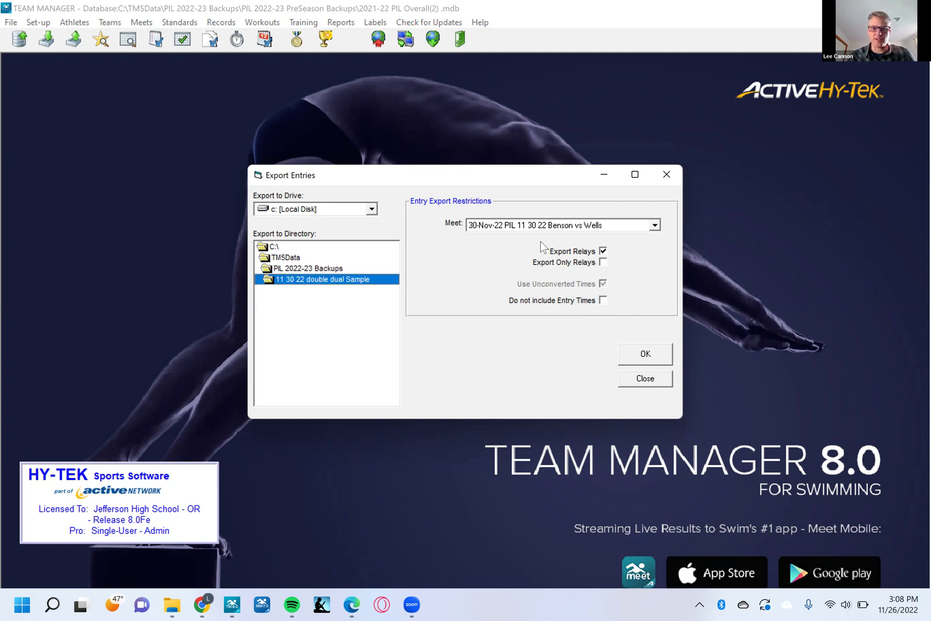
pyautogui.click(638, 356)
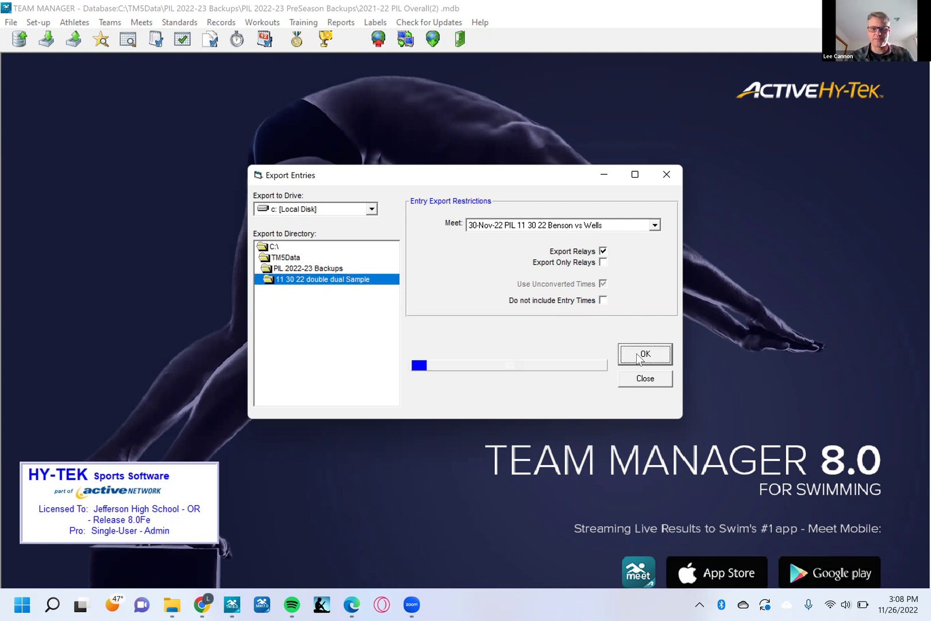
pyautogui.click(569, 344)
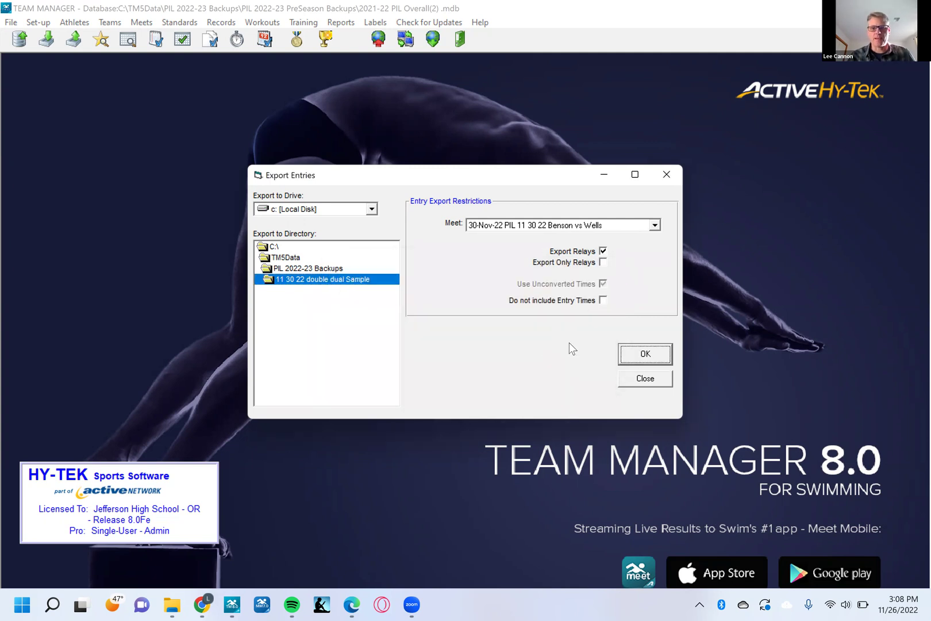
pyautogui.click(644, 381)
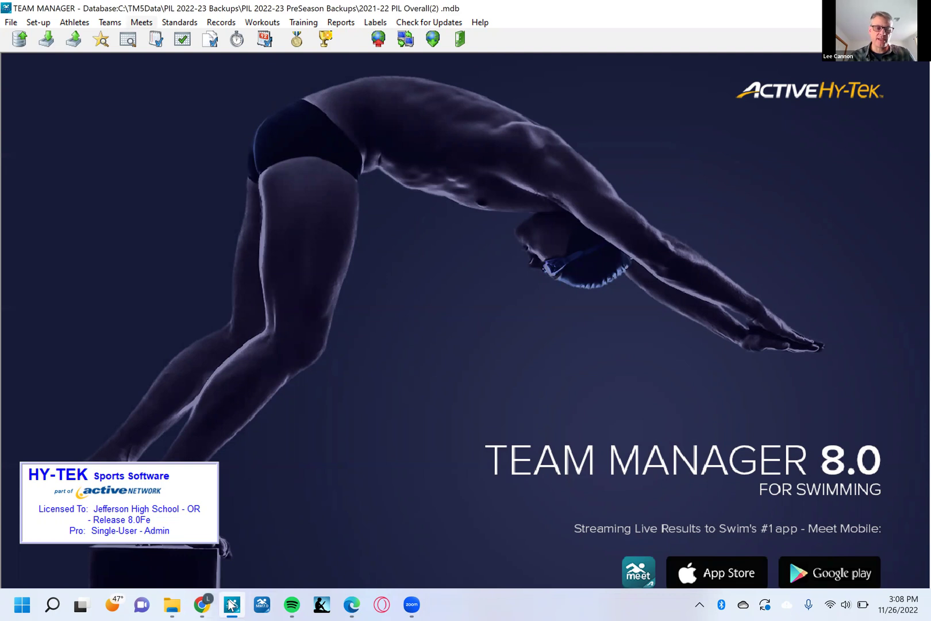
# Switch to Gmail and attach BENS-OR-Entries-PIL 11 30 22 Benson vs Wells vs Franklin vs L-30Nov2022-001.ZIP from the 11 30 22 double dual Sample folder.
pyautogui.click(198, 604)
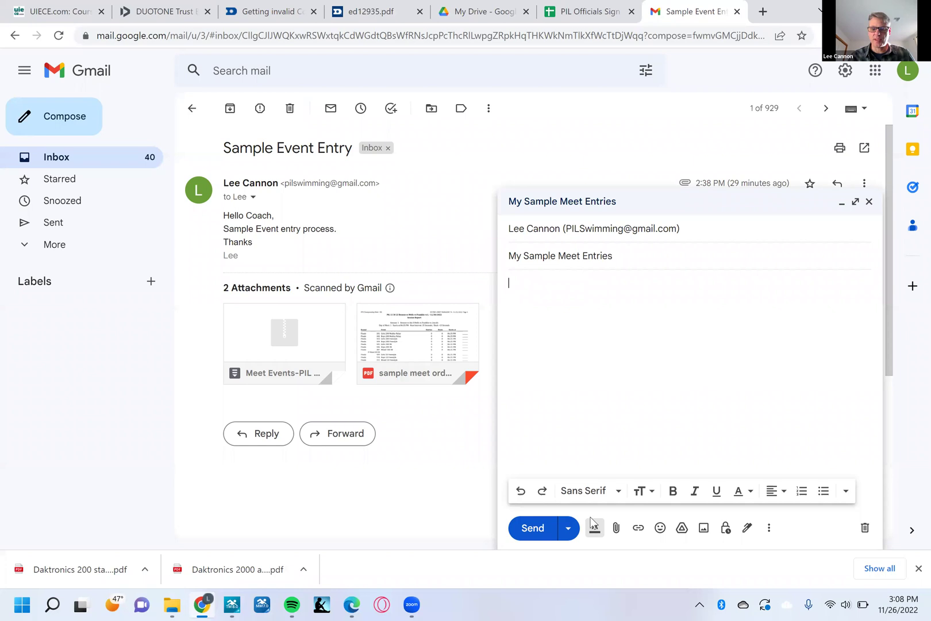
pyautogui.click(614, 528)
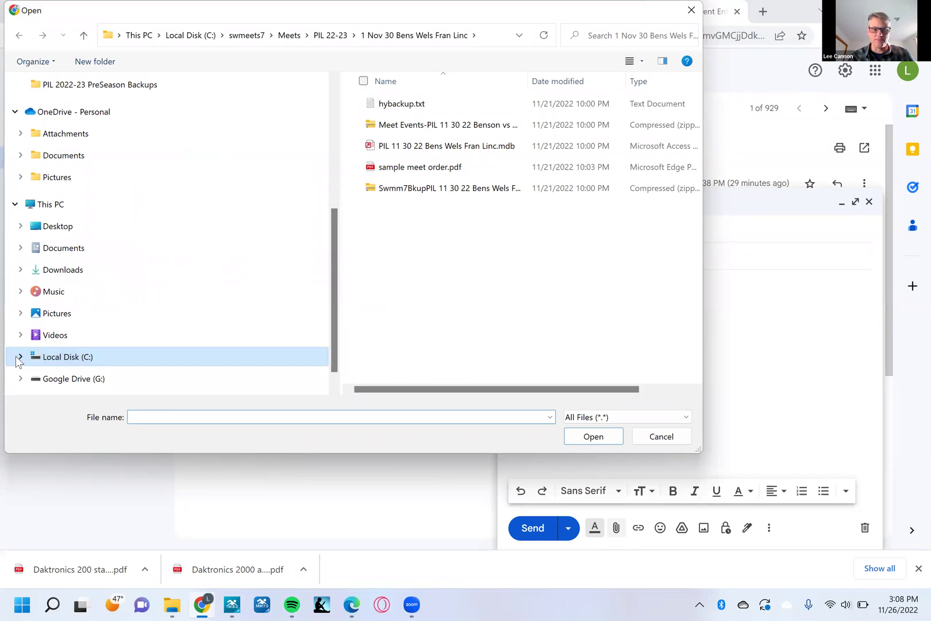
pyautogui.click(19, 357)
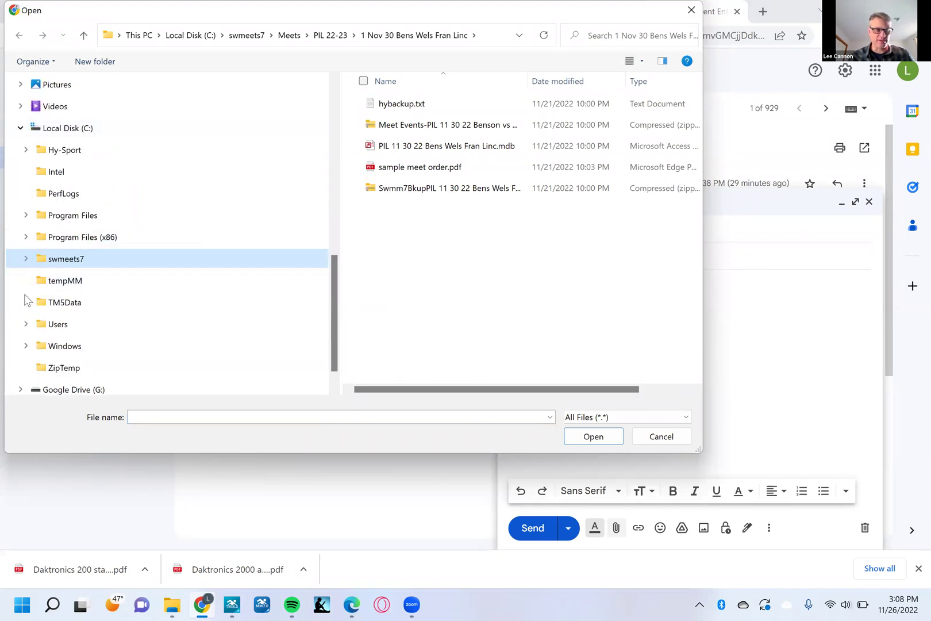
pyautogui.click(25, 302)
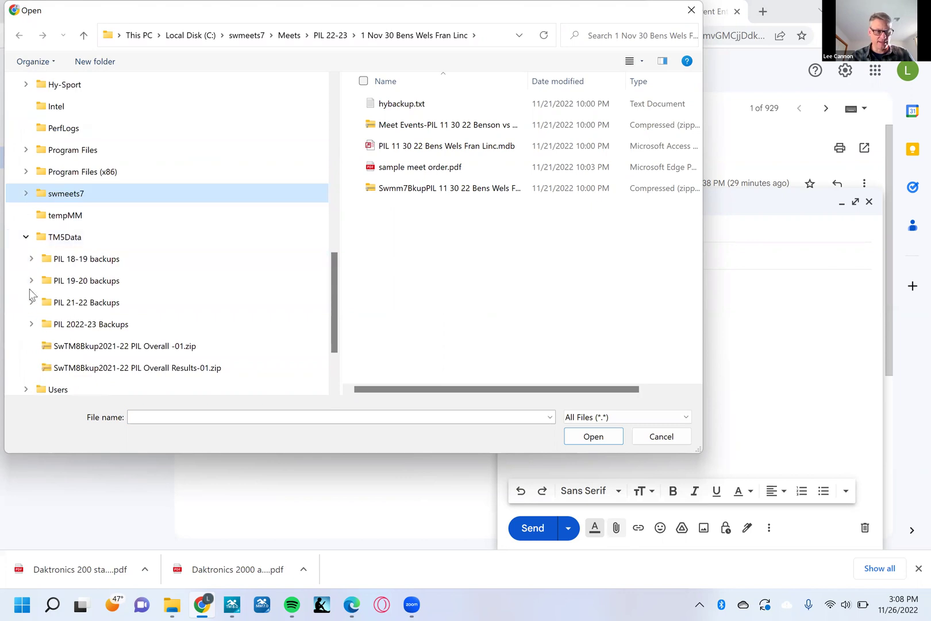
pyautogui.click(31, 324)
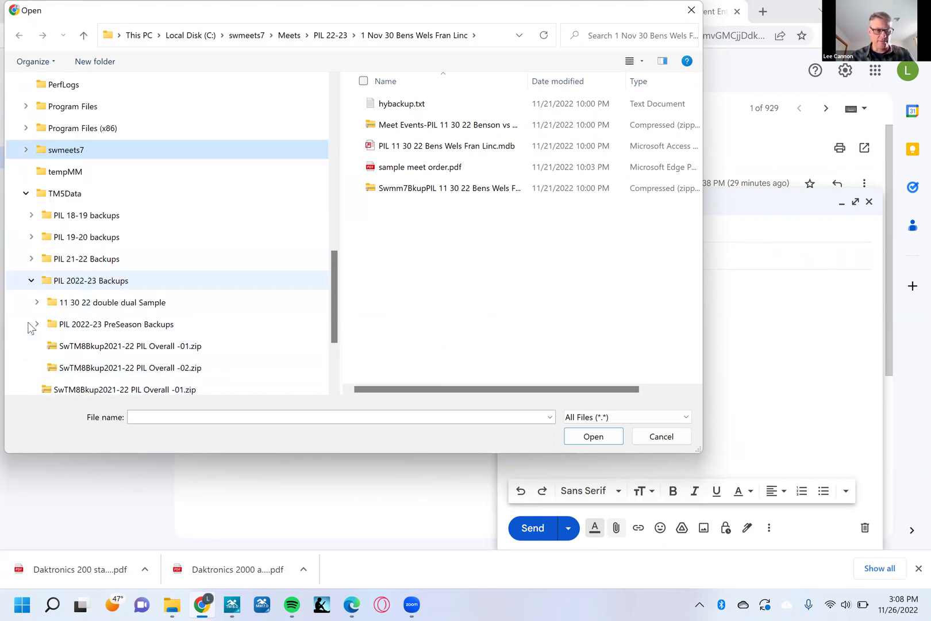
pyautogui.click(122, 307)
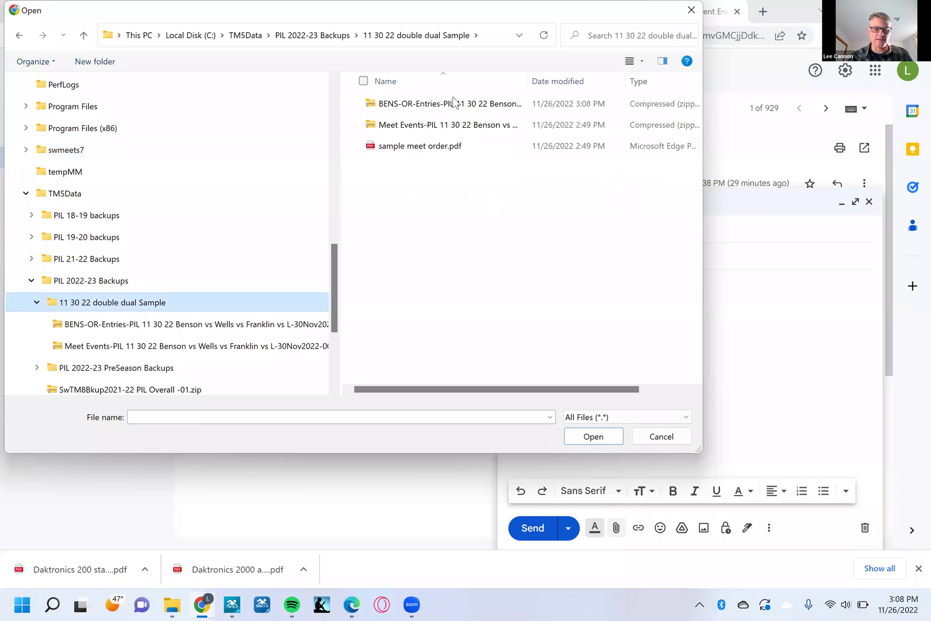
pyautogui.click(365, 108)
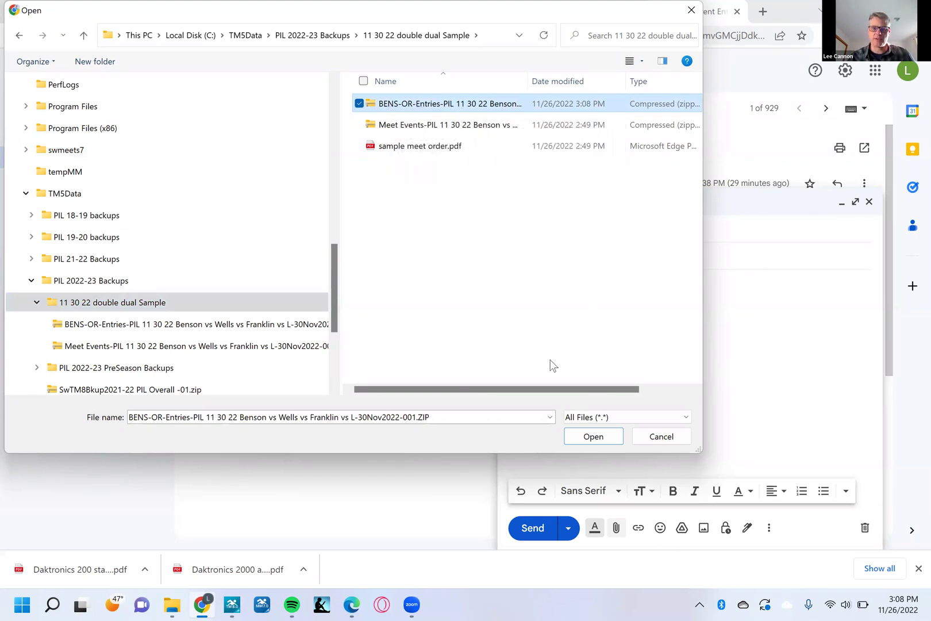
pyautogui.click(595, 437)
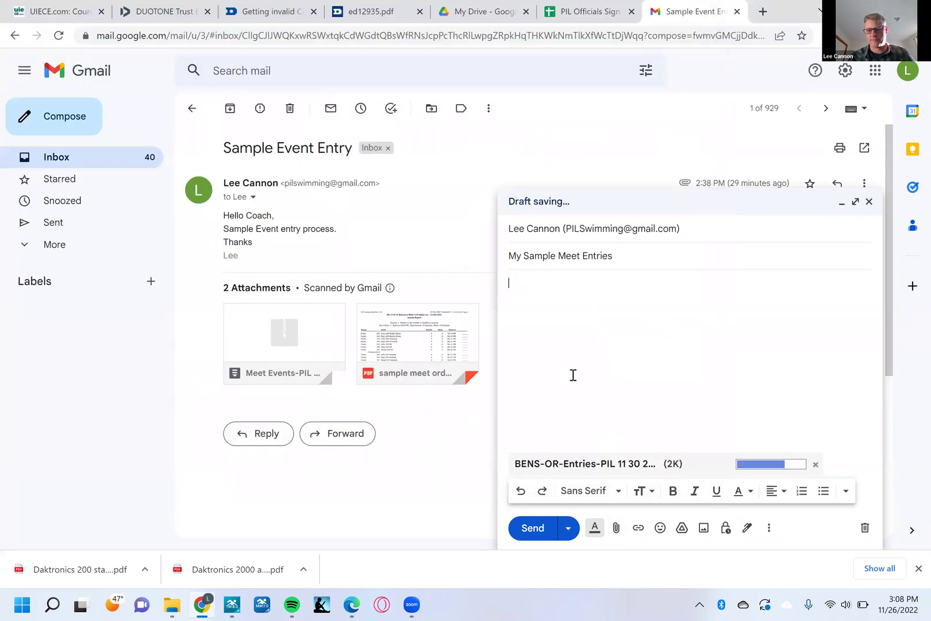
# Write "Here's my entries" as the message body and send the e-mail with the attached entries file.
pyautogui.click(576, 348)
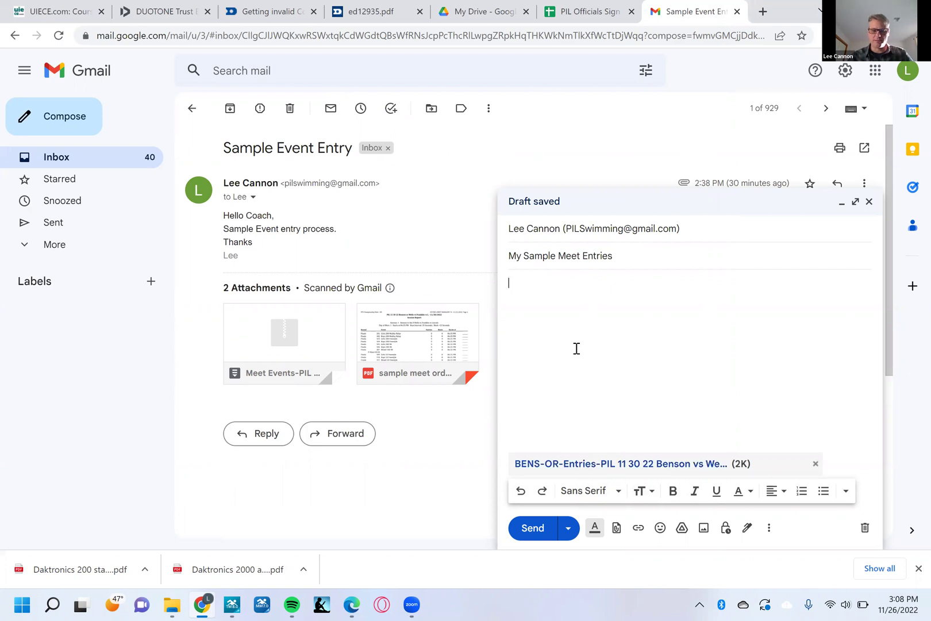
pyautogui.write("Here's my entries")
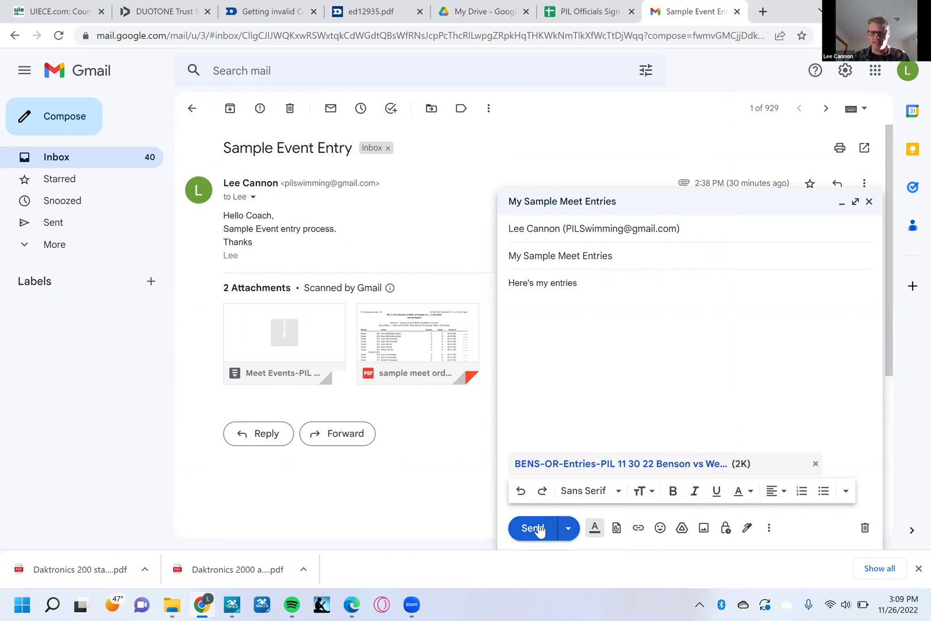
pyautogui.click(533, 527)
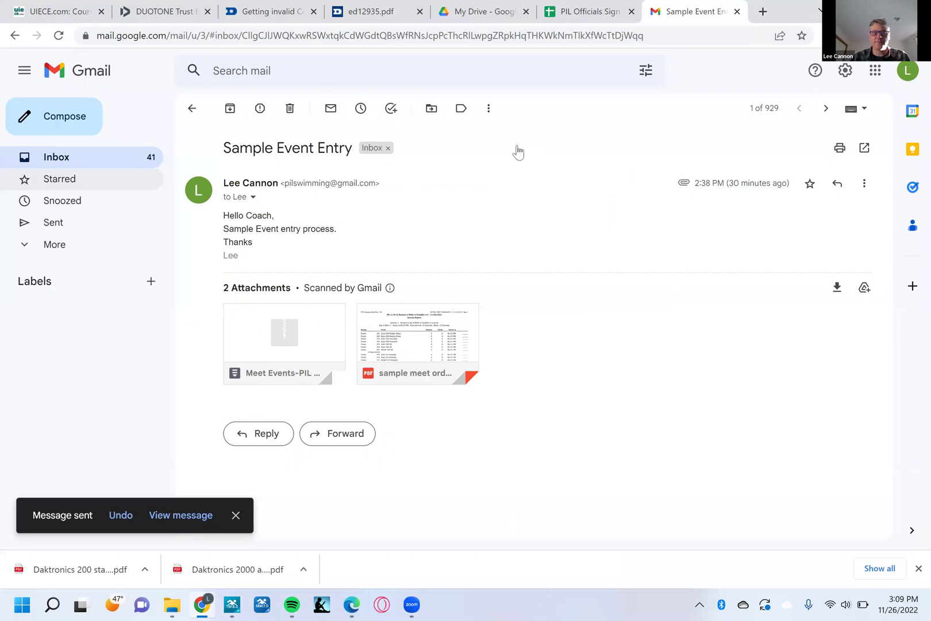
# Check the inbox for the "My Sample Meet Entries" message and switch back to Team Manager.
pyautogui.click(56, 157)
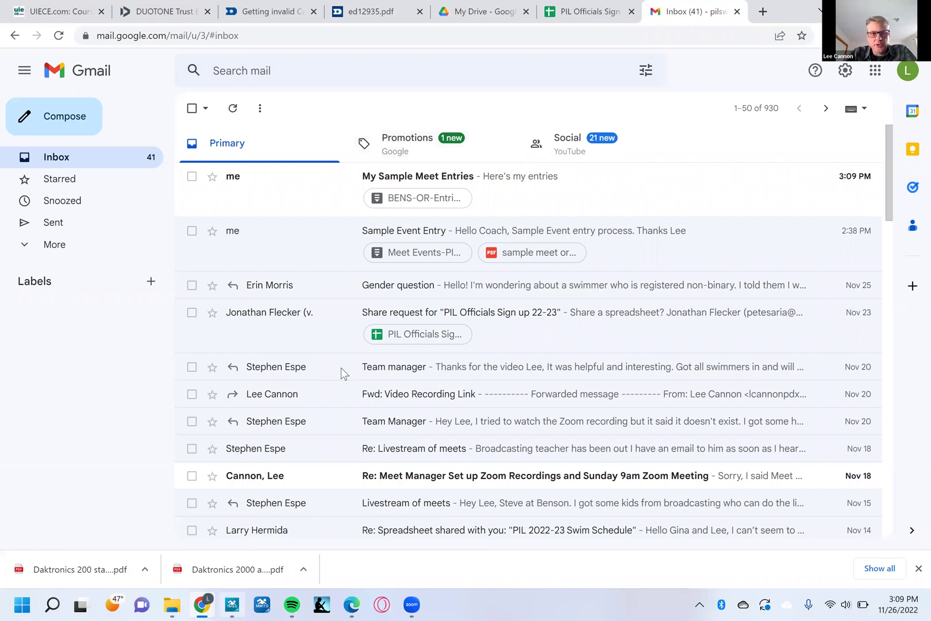
pyautogui.hotkey('alt', 'Tab')
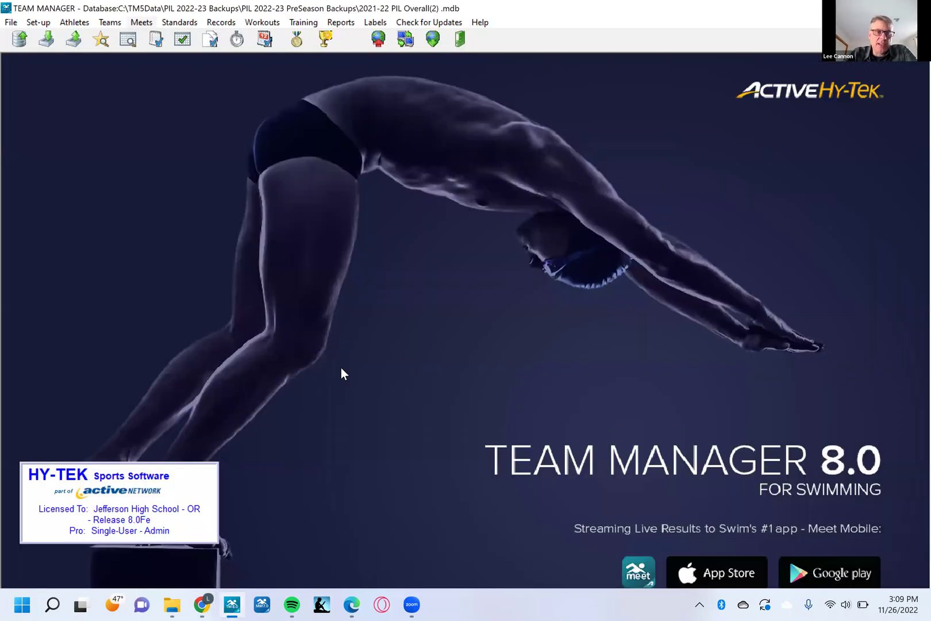